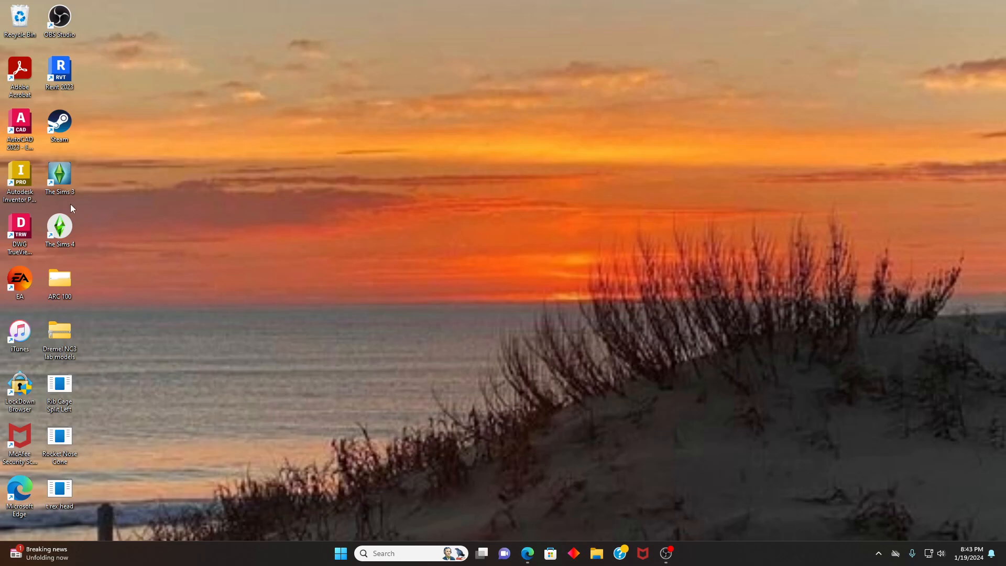
# - Launch Autodesk Inventor and create a new part from the English Standard (in).ipt template
pyautogui.doubleClick(27, 195)
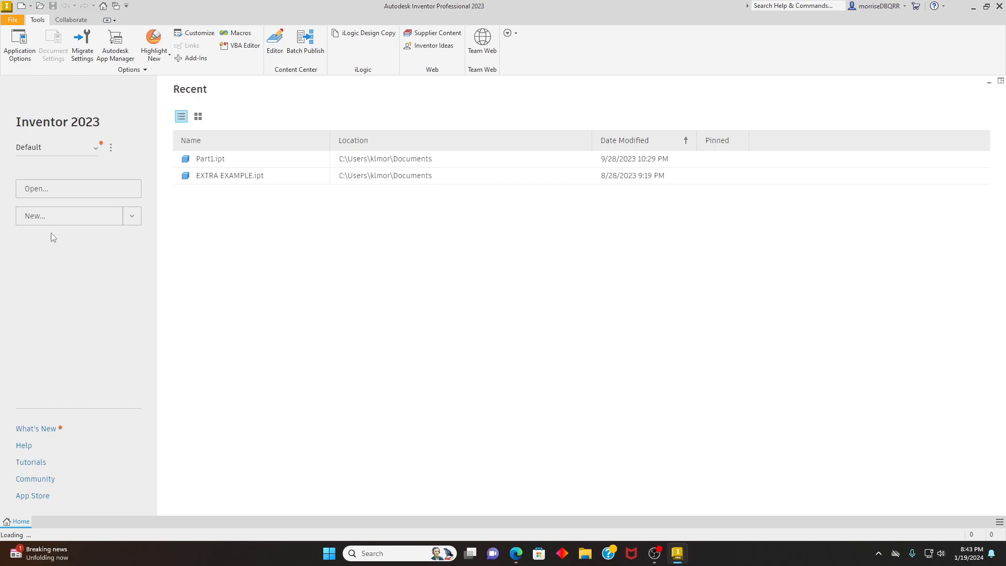
pyautogui.click(35, 222)
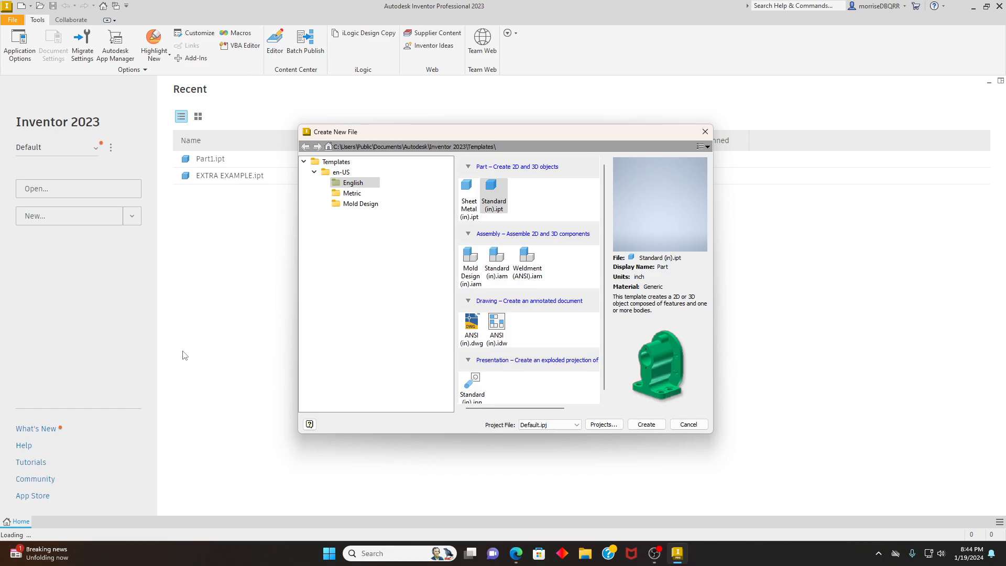
pyautogui.click(354, 184)
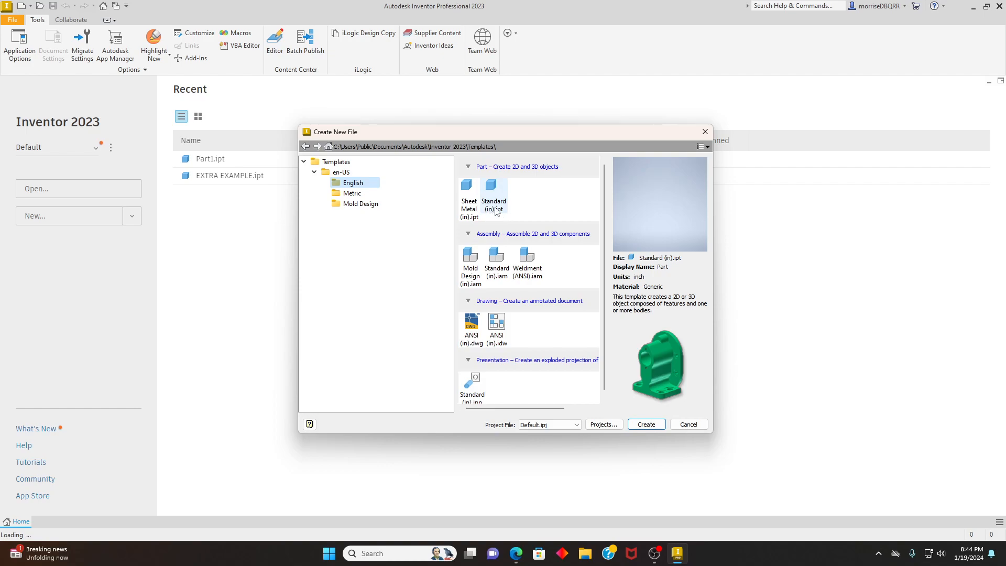
pyautogui.click(489, 193)
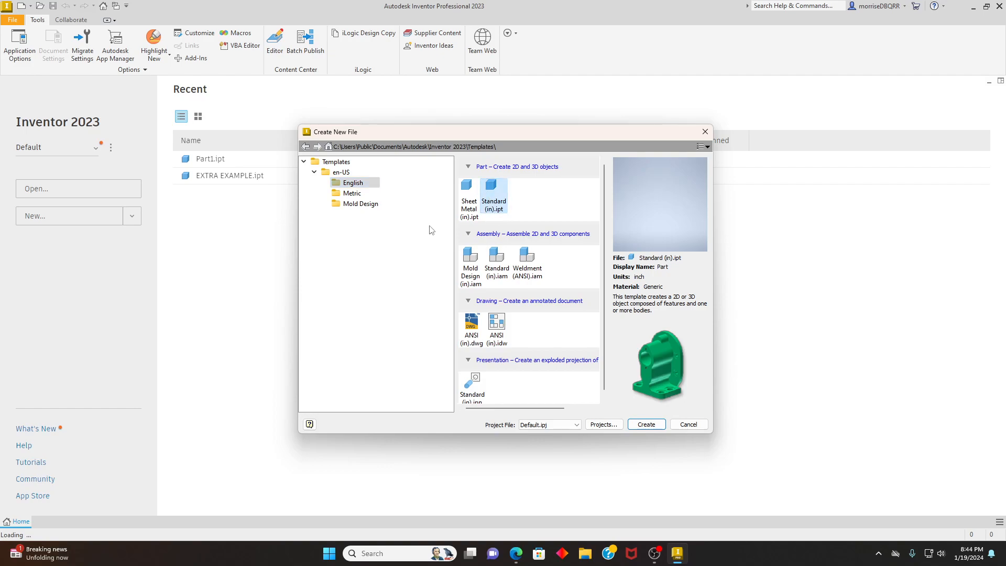
pyautogui.click(636, 426)
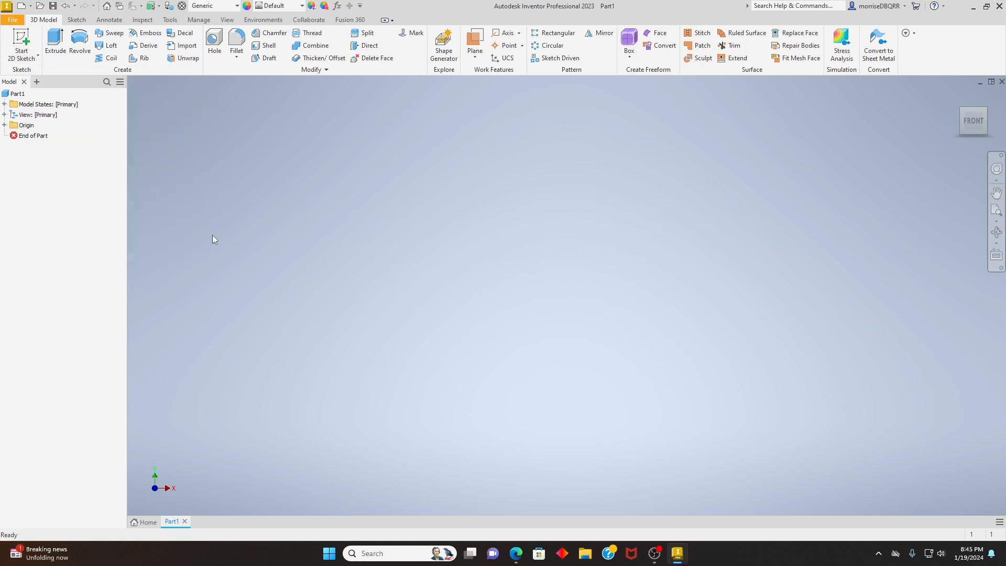
# - Start a 2D sketch on the XY plane
pyautogui.click(22, 58)
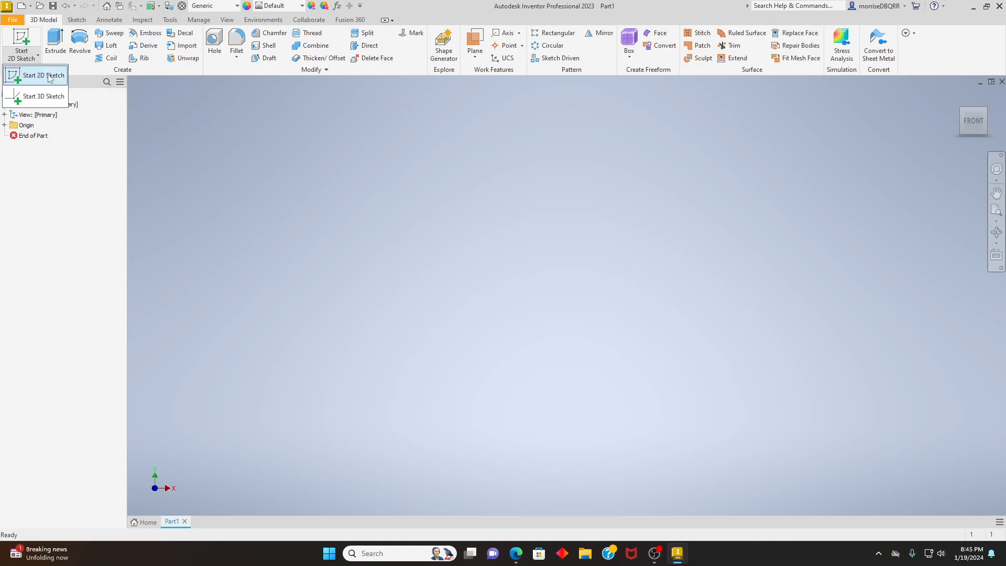
pyautogui.click(35, 79)
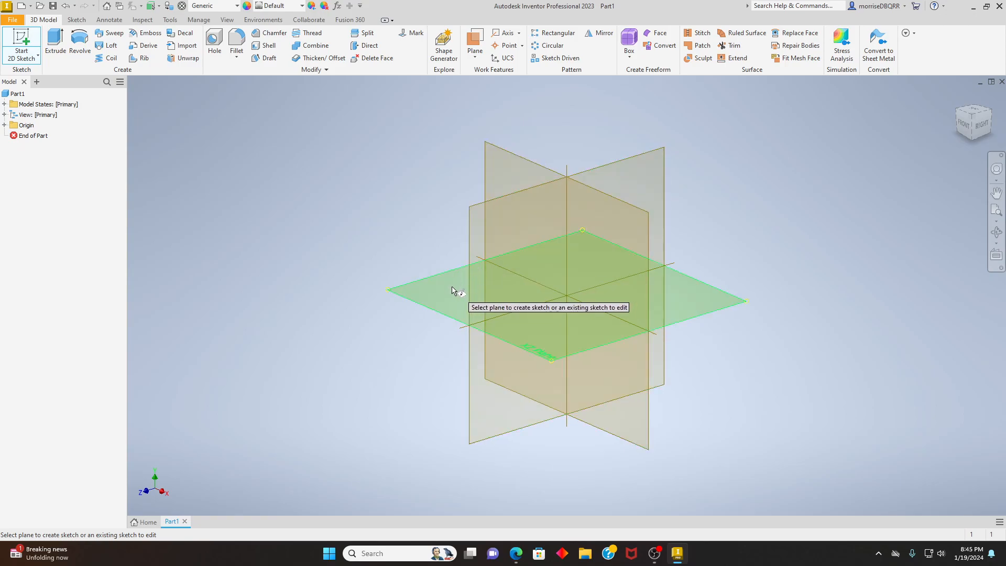
pyautogui.click(500, 171)
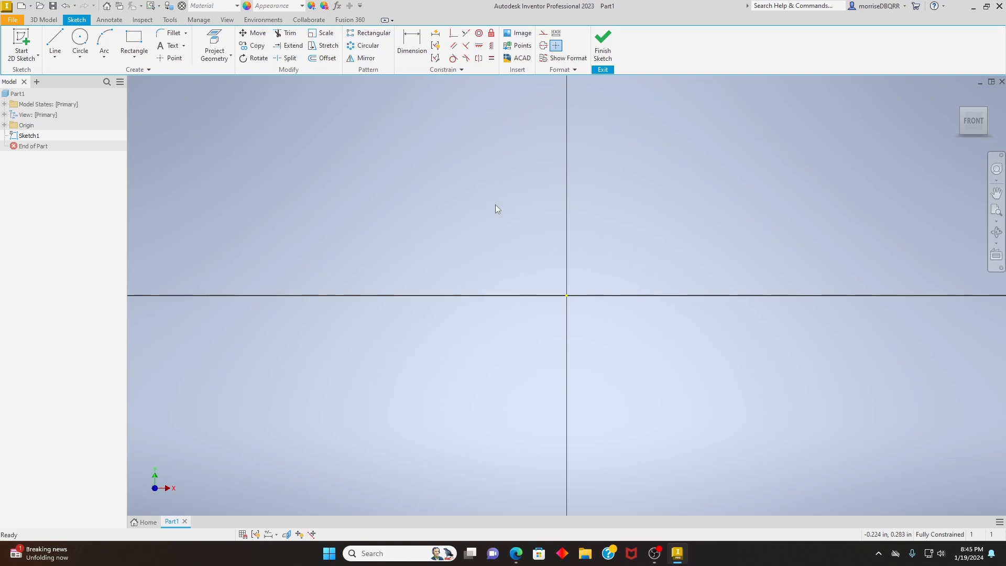
# - Sketch a two-point center rectangle at the origin, 6 in wide and 1.125 in high
pyautogui.click(135, 58)
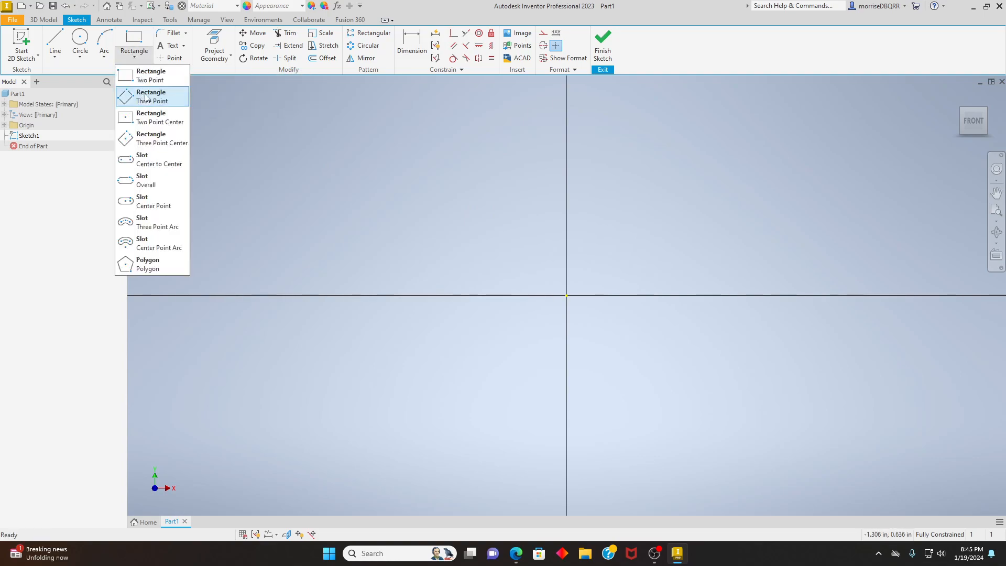
pyautogui.click(150, 122)
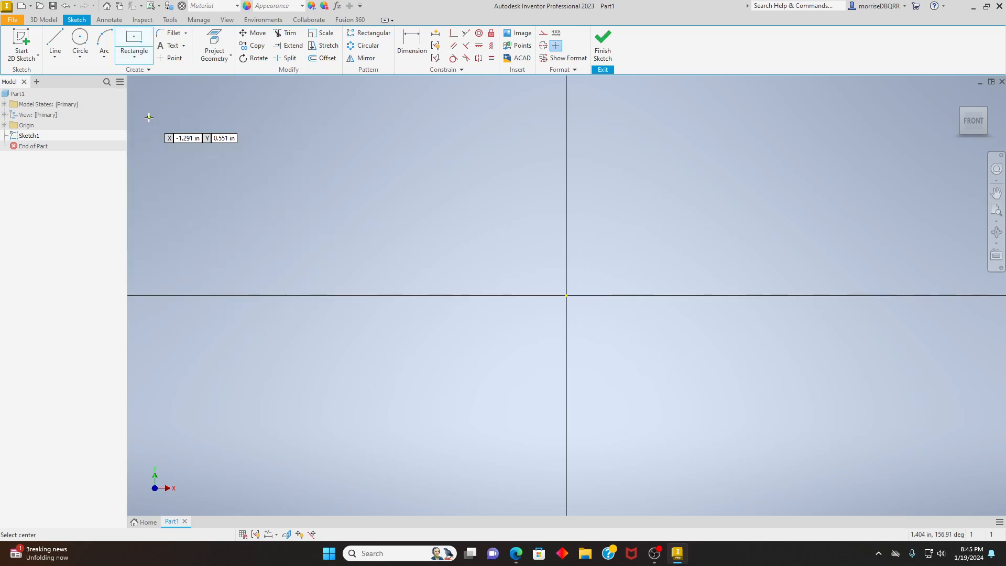
pyautogui.click(566, 295)
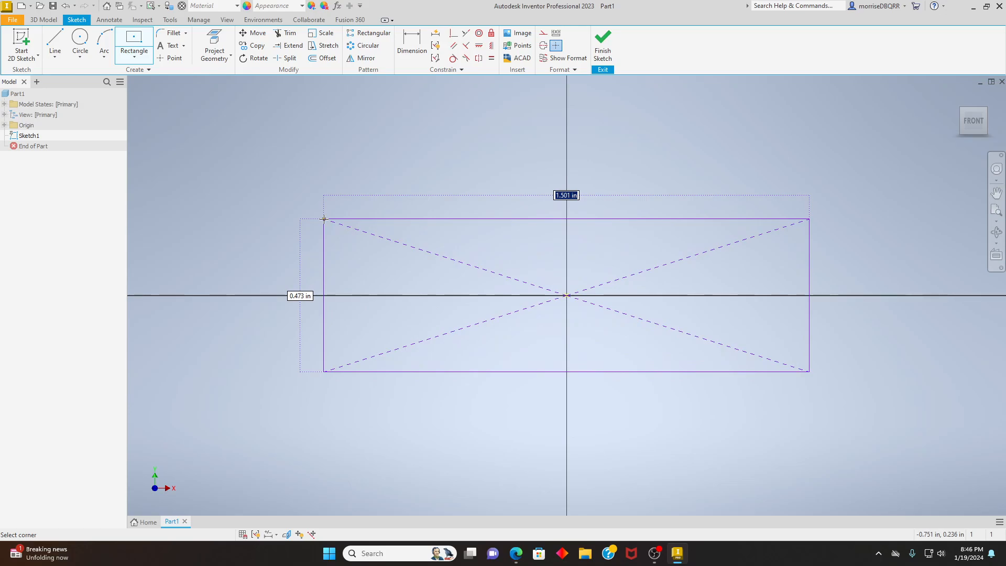
pyautogui.write('6')
pyautogui.press('Return')
pyautogui.press('Tab')
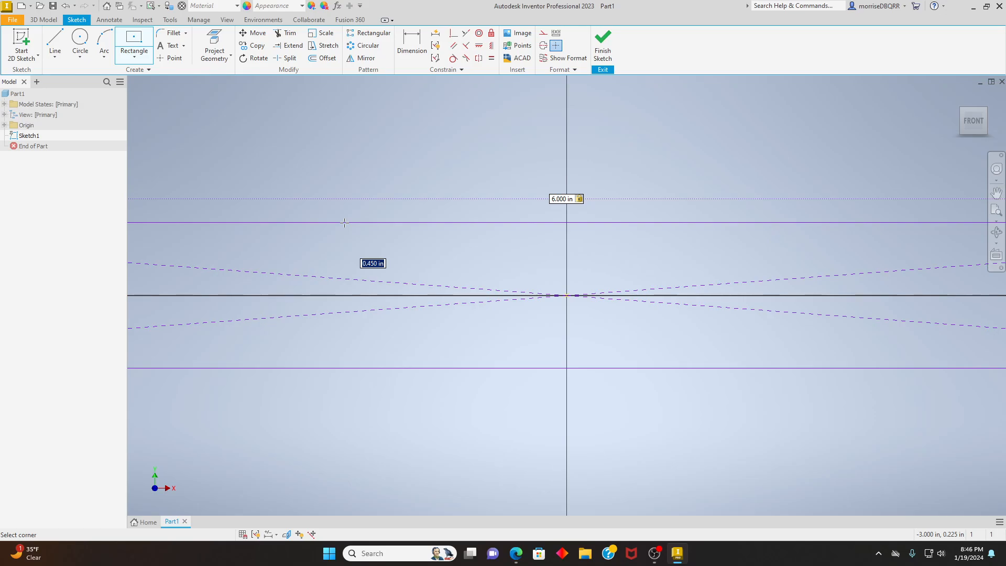
pyautogui.write('1.125')
pyautogui.press('Tab')
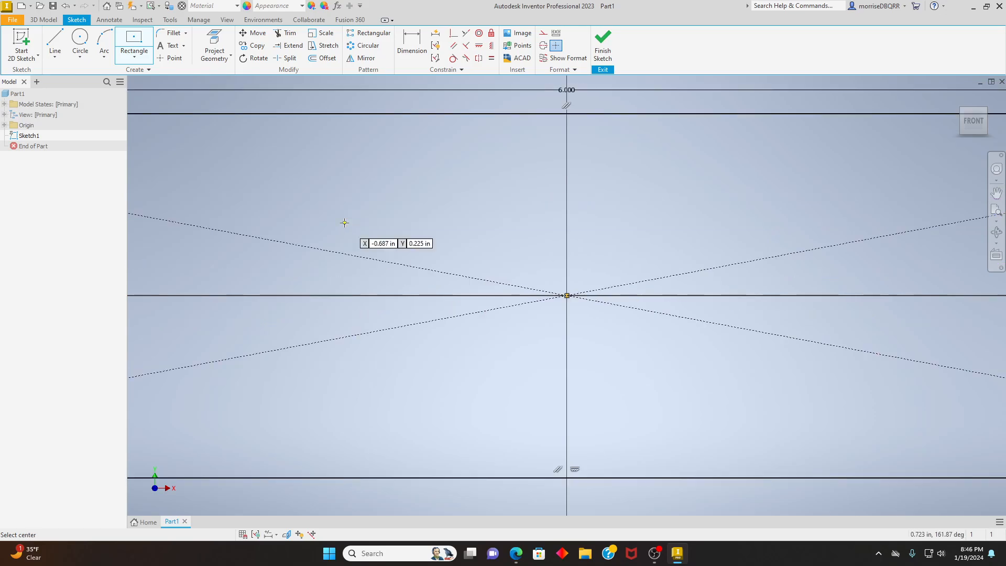
pyautogui.rightClick(400, 159)
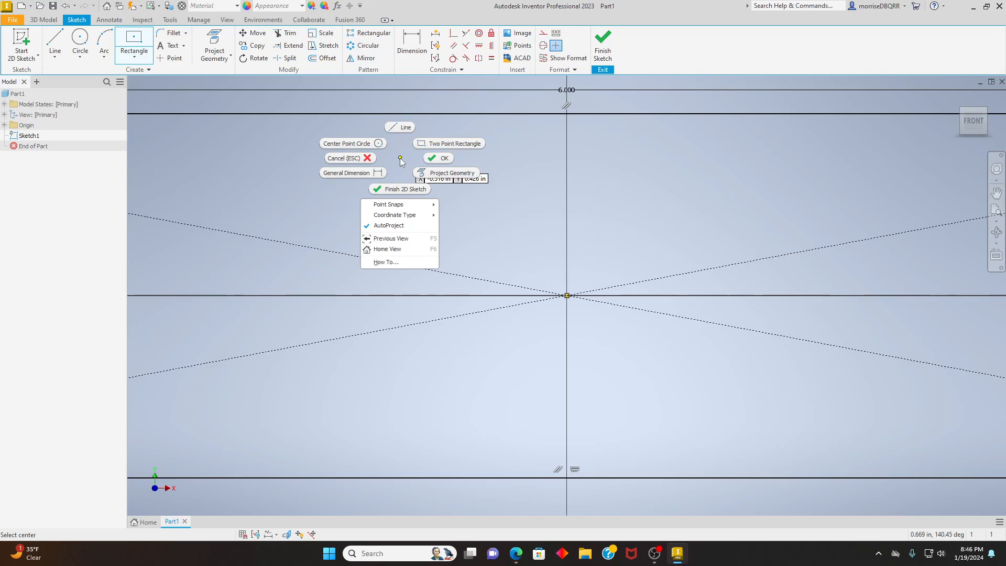
pyautogui.click(433, 158)
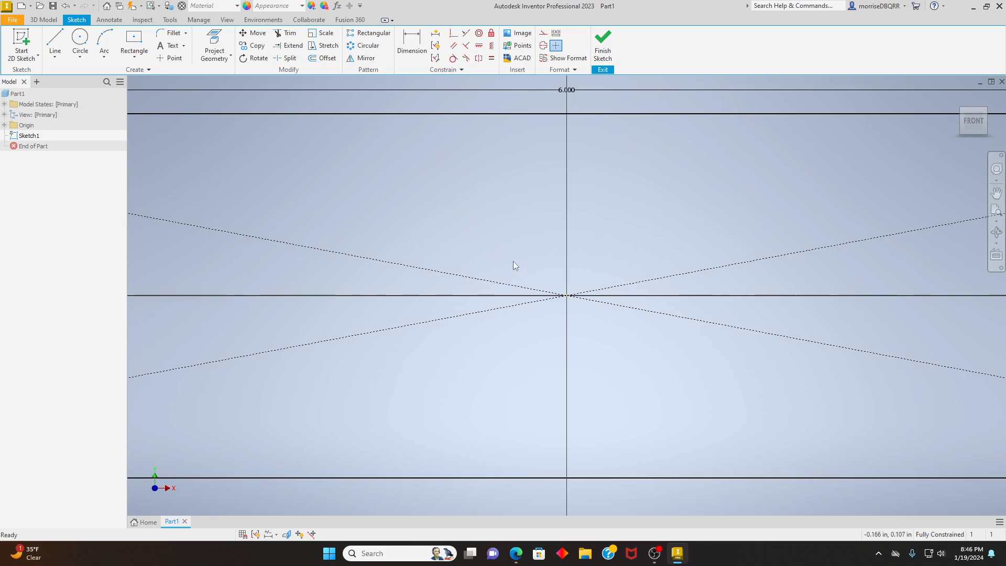
# - Finish the rectangle sketch and return to the 3D model environment
pyautogui.scroll(5, 548, 286)
pyautogui.scroll(-5, 547, 285)
pyautogui.scroll(8, 547, 286)
pyautogui.scroll(-6, 547, 286)
pyautogui.scroll(5, 546, 281)
pyautogui.scroll(-6, 545, 281)
pyautogui.scroll(6, 546, 281)
pyautogui.scroll(-6, 545, 281)
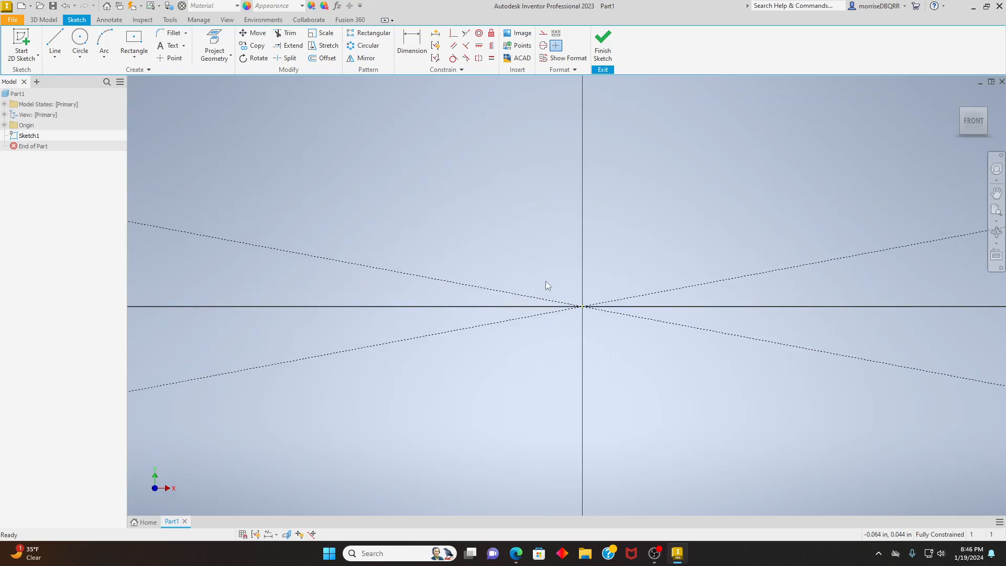
pyautogui.scroll(5, 545, 281)
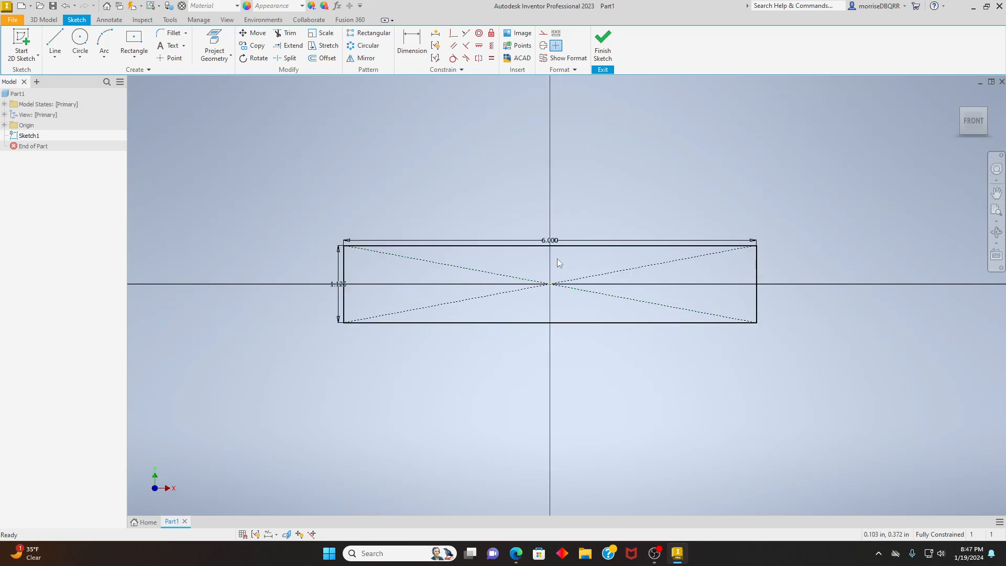
pyautogui.moveTo(557, 259)
pyautogui.mouseDown(button='middle')
pyautogui.moveTo(554, 267)
pyautogui.moveTo(685, 267)
pyautogui.moveTo(601, 246)
pyautogui.moveTo(527, 253)
pyautogui.mouseUp(button='middle')
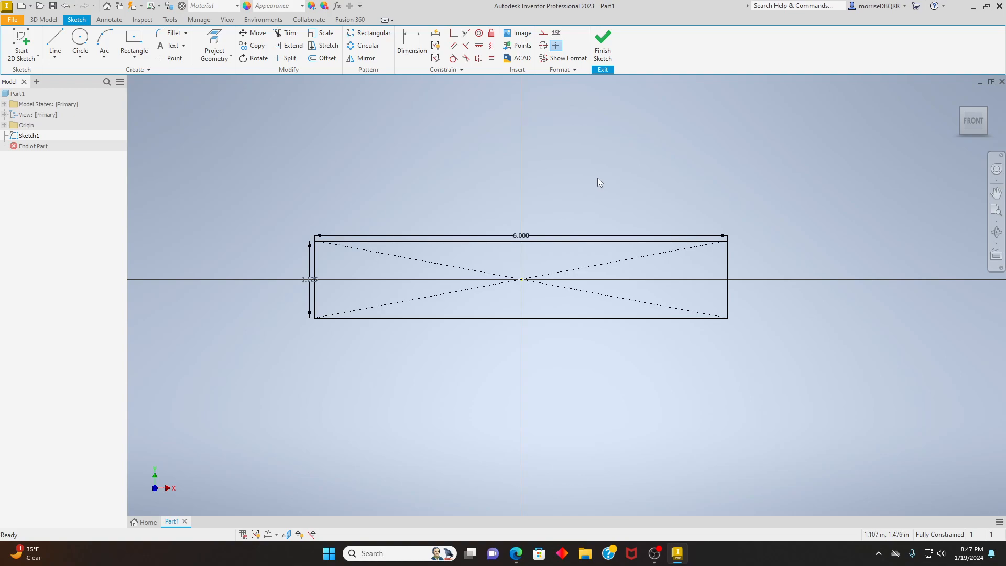
pyautogui.click(604, 53)
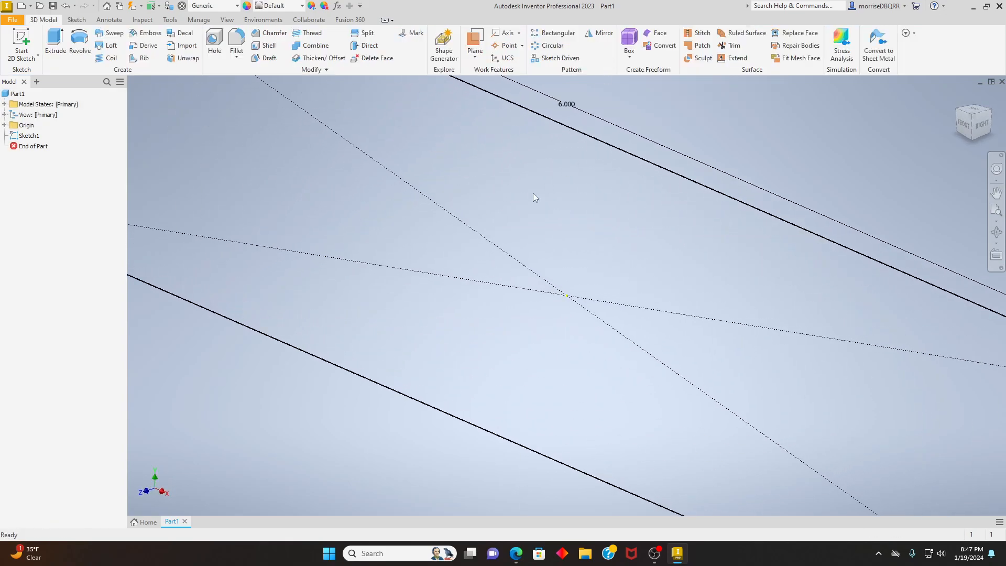
# - Examine the rectangle from its front, side and back views, and roll the front view in both directions
pyautogui.scroll(-5, 659, 269)
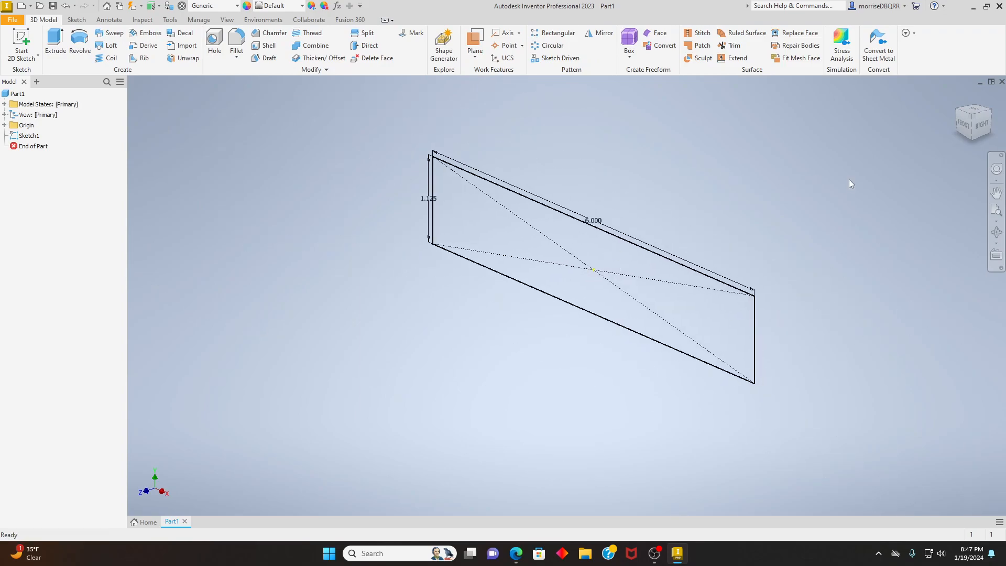
pyautogui.click(963, 128)
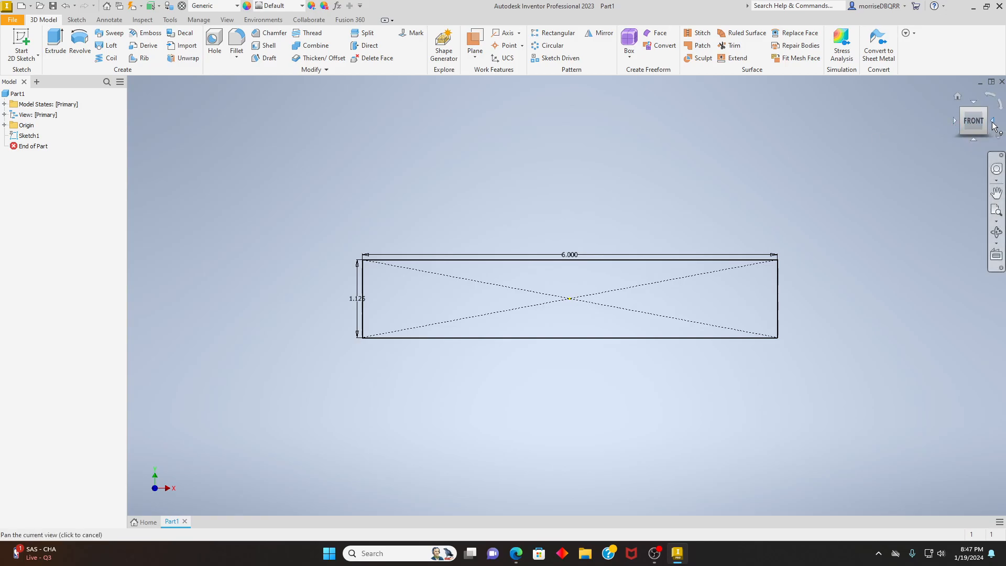
pyautogui.click(994, 126)
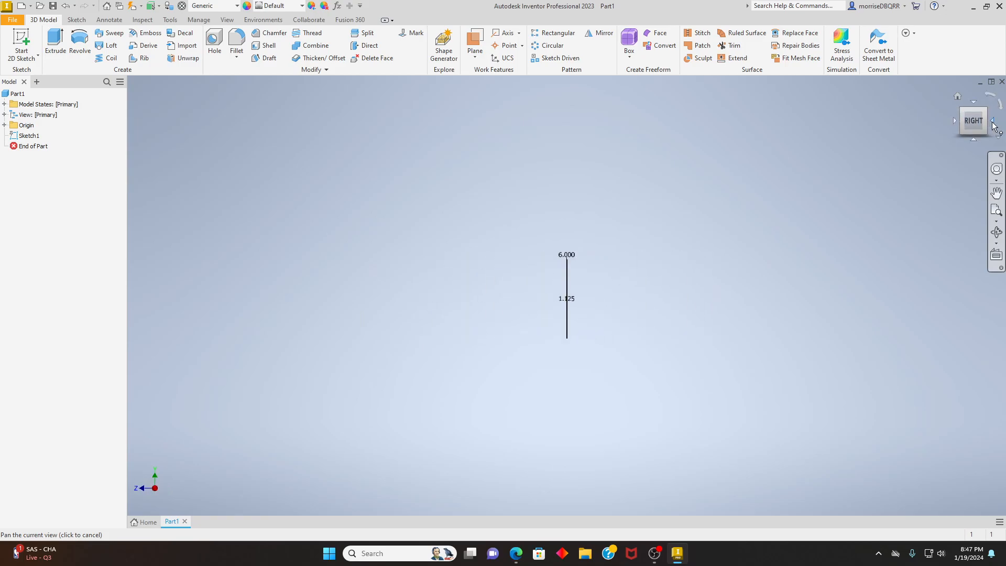
pyautogui.click(994, 125)
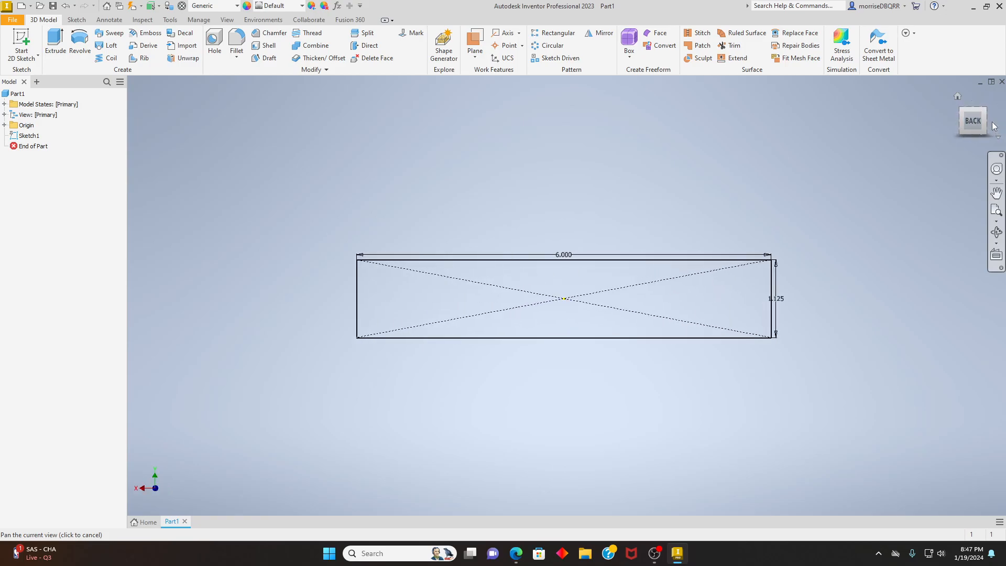
pyautogui.click(994, 126)
pyautogui.click(994, 126)
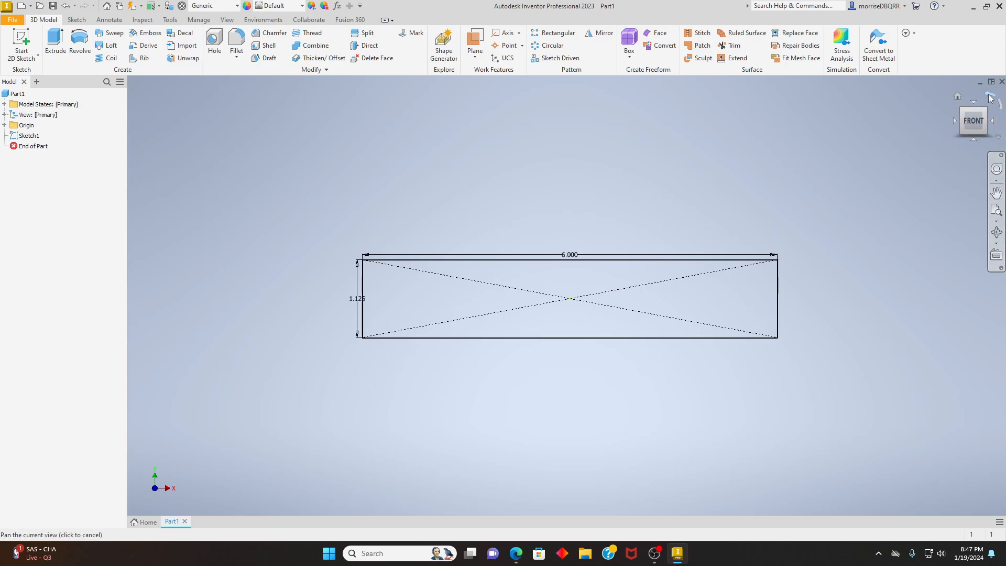
pyautogui.click(991, 98)
pyautogui.click(990, 98)
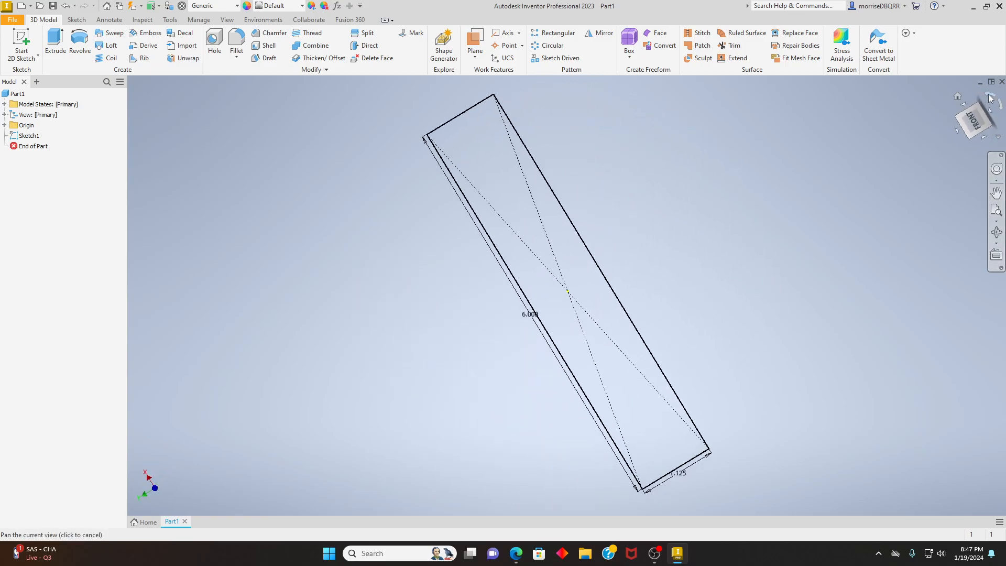
pyautogui.click(991, 98)
pyautogui.click(991, 98)
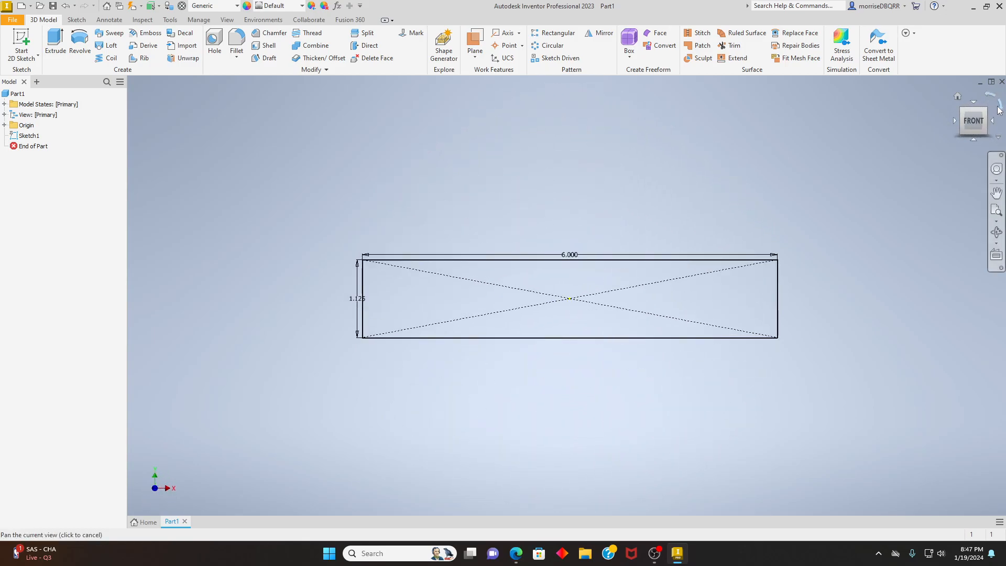
pyautogui.click(999, 104)
pyautogui.click(1000, 104)
pyautogui.click(999, 104)
pyautogui.click(999, 104)
# - Examine the rectangle from different isometric corner views, ending on the isometric view between top, front and right
pyautogui.click(987, 112)
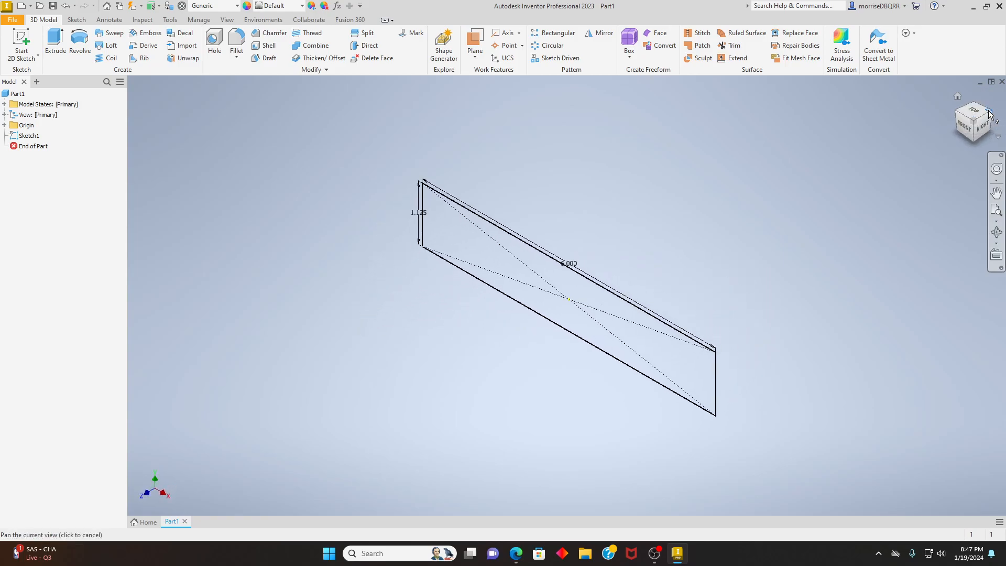
pyautogui.click(989, 114)
pyautogui.click(990, 114)
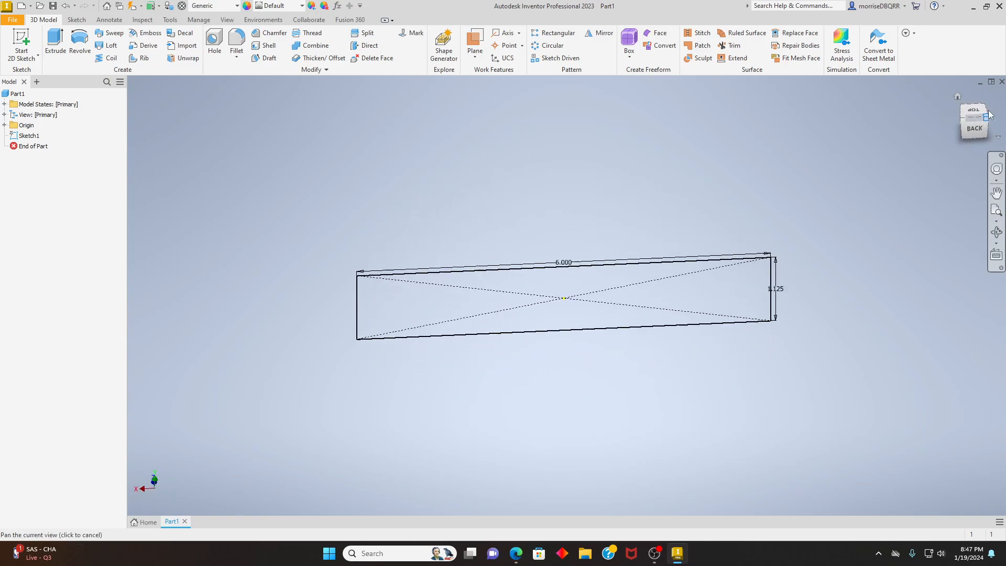
pyautogui.click(989, 114)
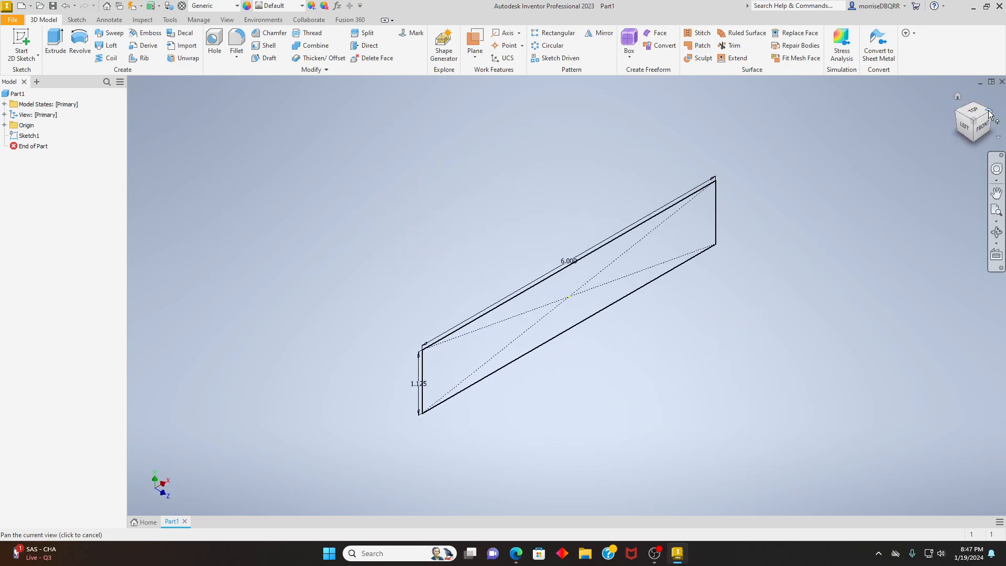
pyautogui.click(989, 114)
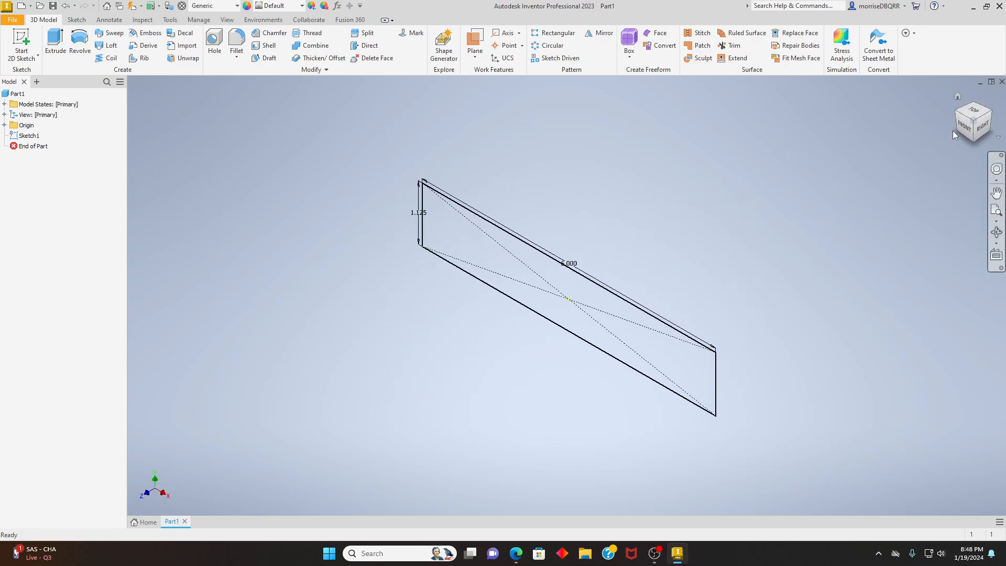
pyautogui.click(954, 131)
pyautogui.click(994, 134)
pyautogui.click(994, 134)
pyautogui.click(994, 134)
pyautogui.click(986, 121)
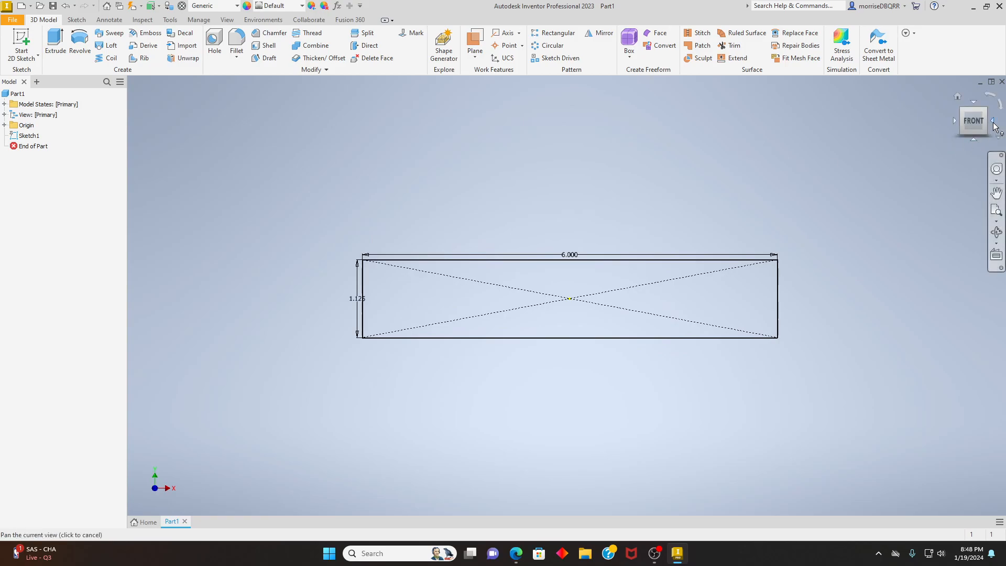
pyautogui.click(985, 110)
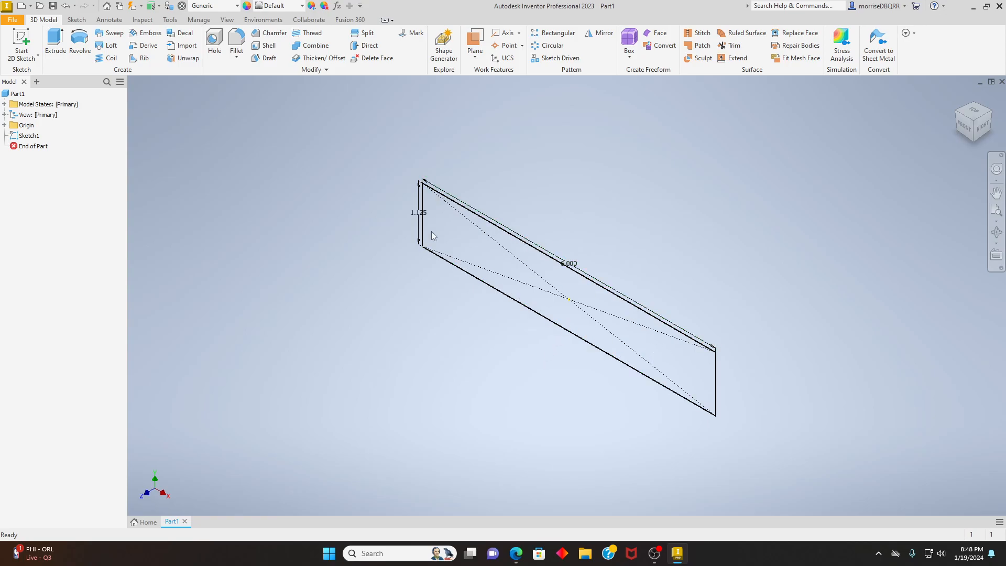
# - Extrude the rectangle sketch 0.125 in in the flipped direction, away from the front side
pyautogui.click(54, 44)
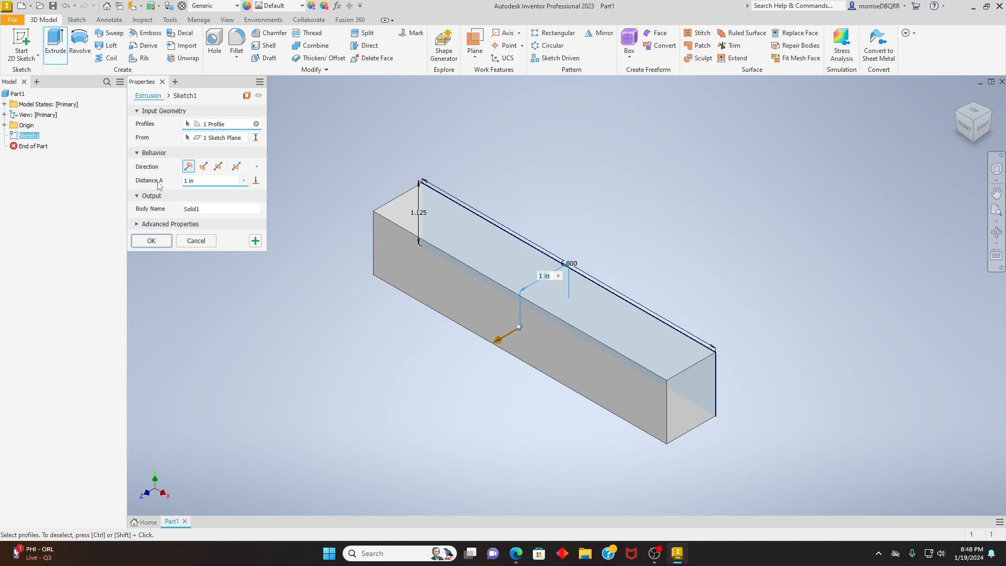
pyautogui.click(205, 181)
pyautogui.press('BackSpace')
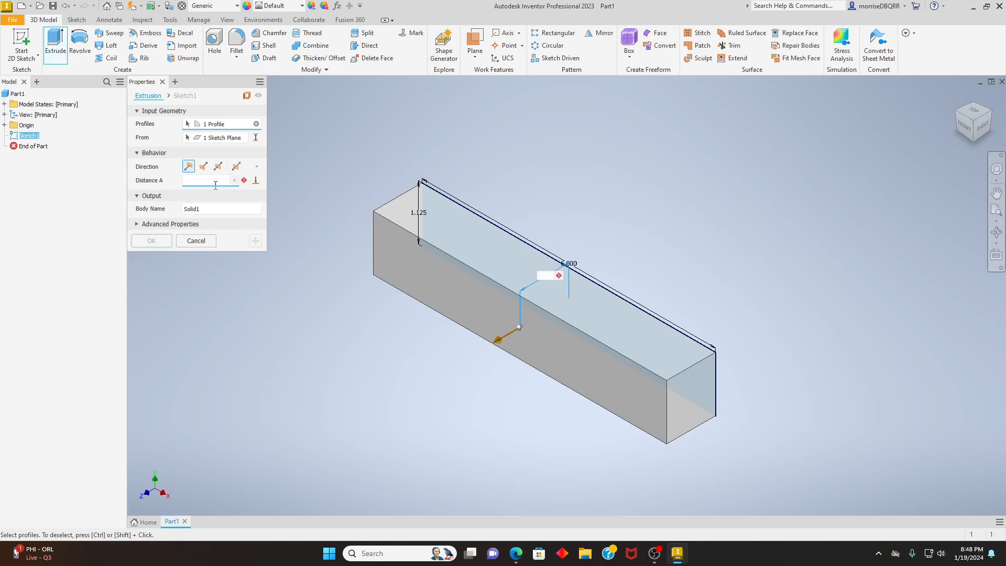
pyautogui.write('.125')
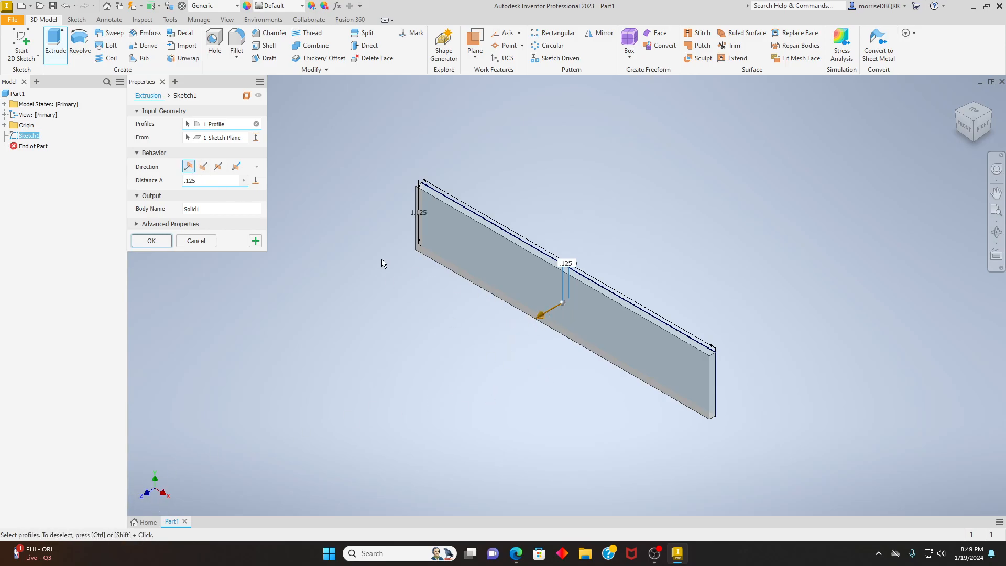
pyautogui.click(204, 166)
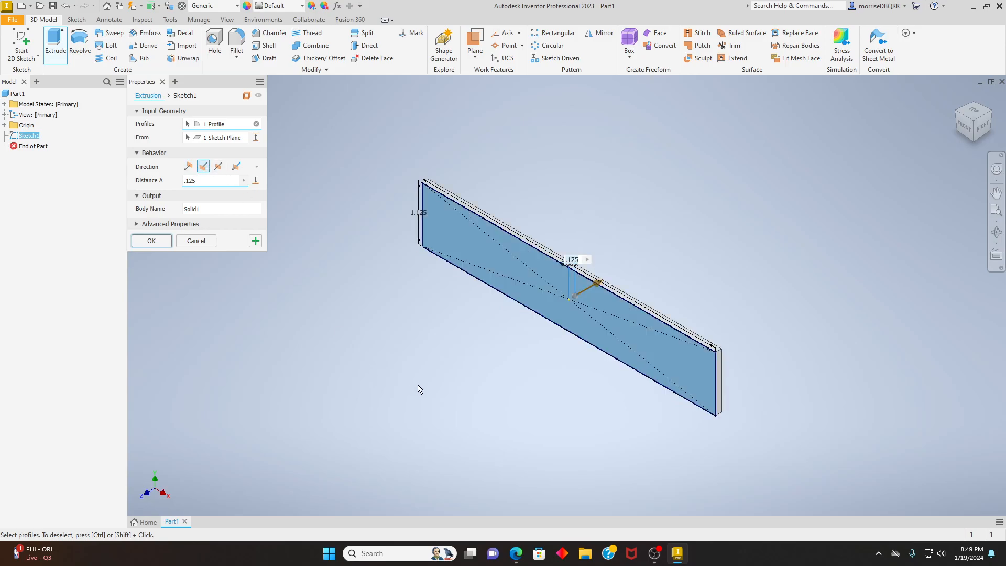
pyautogui.click(153, 244)
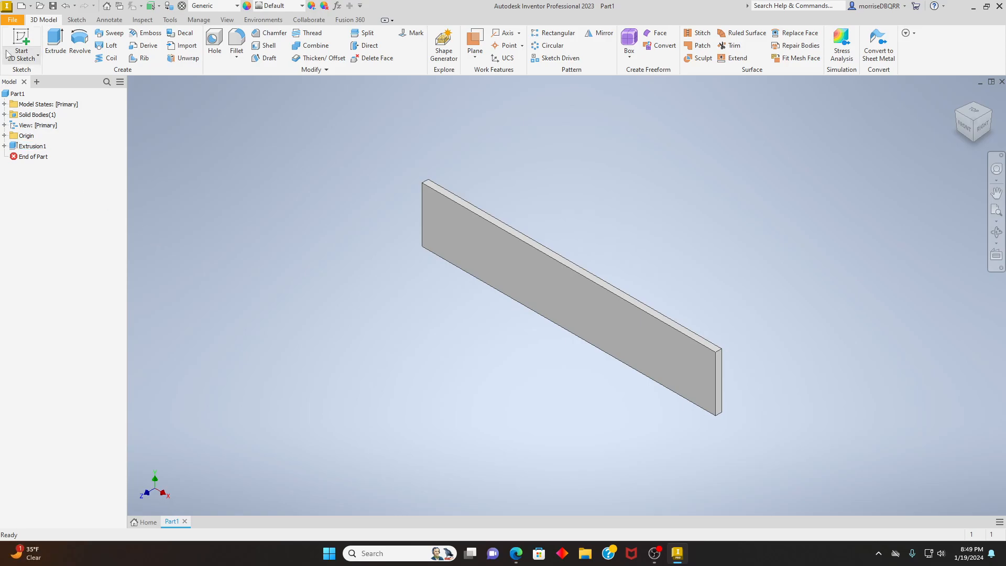
# - Start a 2D sketch on the plate's large front face and draw a two-point rectangle about 1.71 by 0.65 in across its upper edge, left of center
pyautogui.click(25, 59)
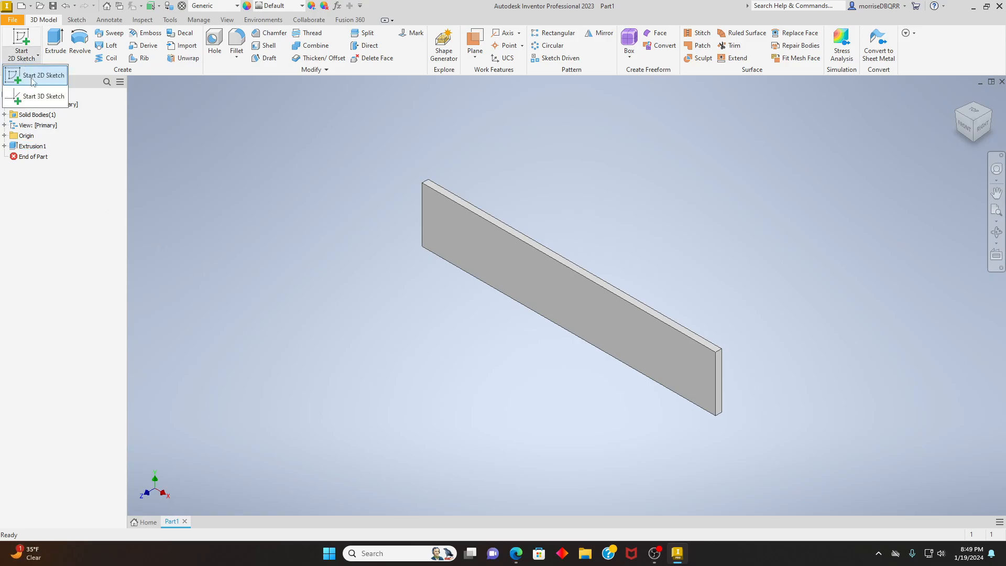
pyautogui.click(33, 78)
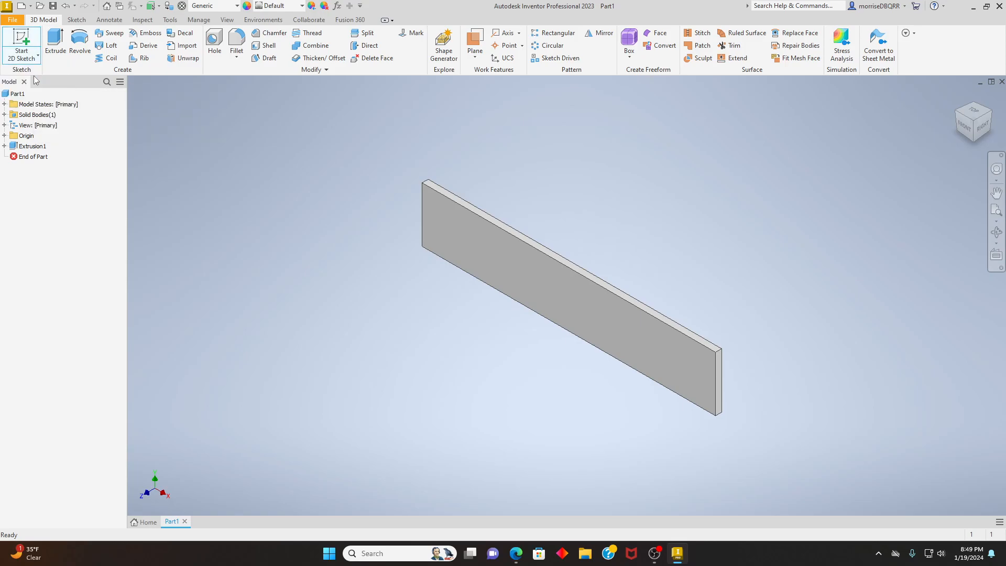
pyautogui.click(556, 301)
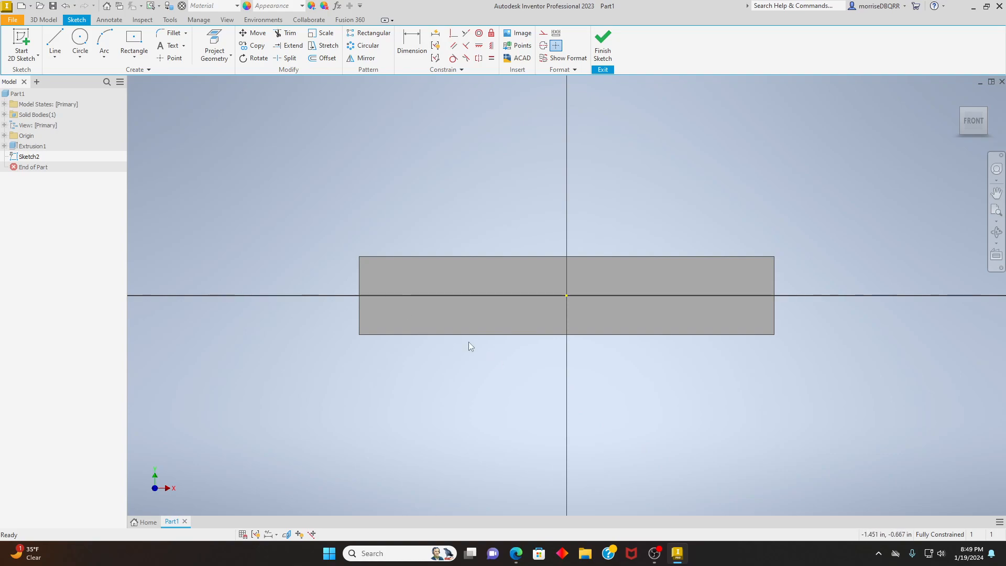
pyautogui.click(135, 59)
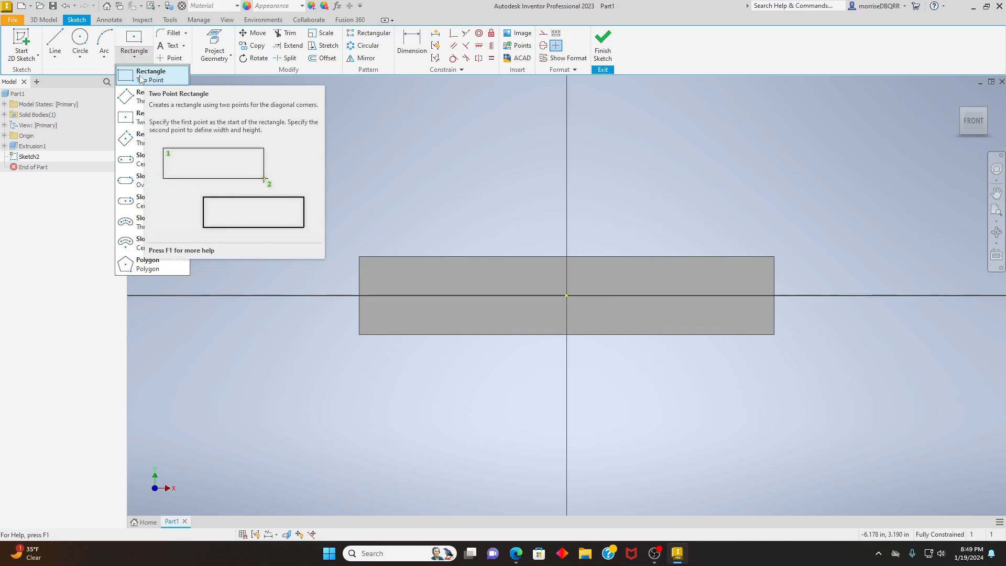
pyautogui.click(132, 75)
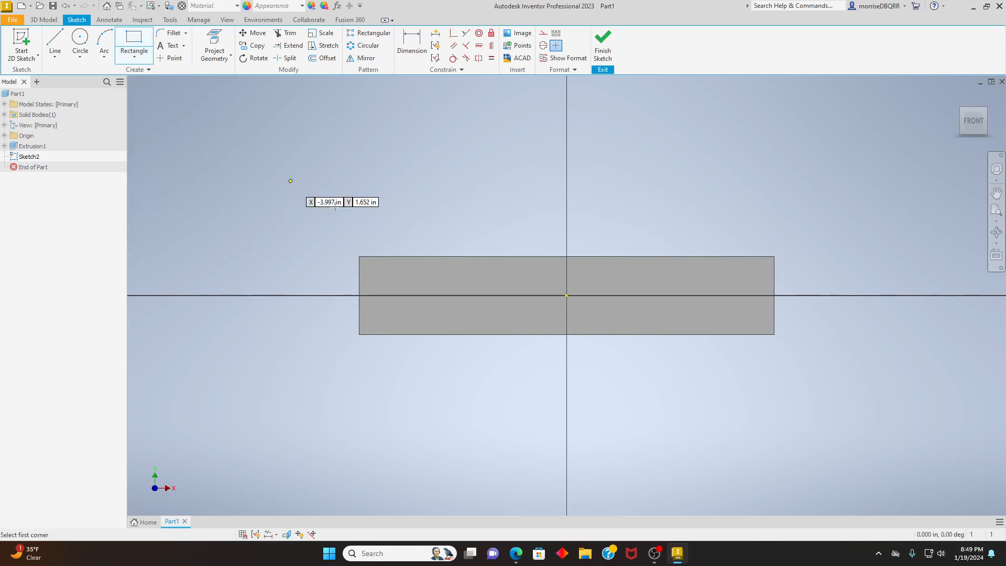
pyautogui.click(400, 231)
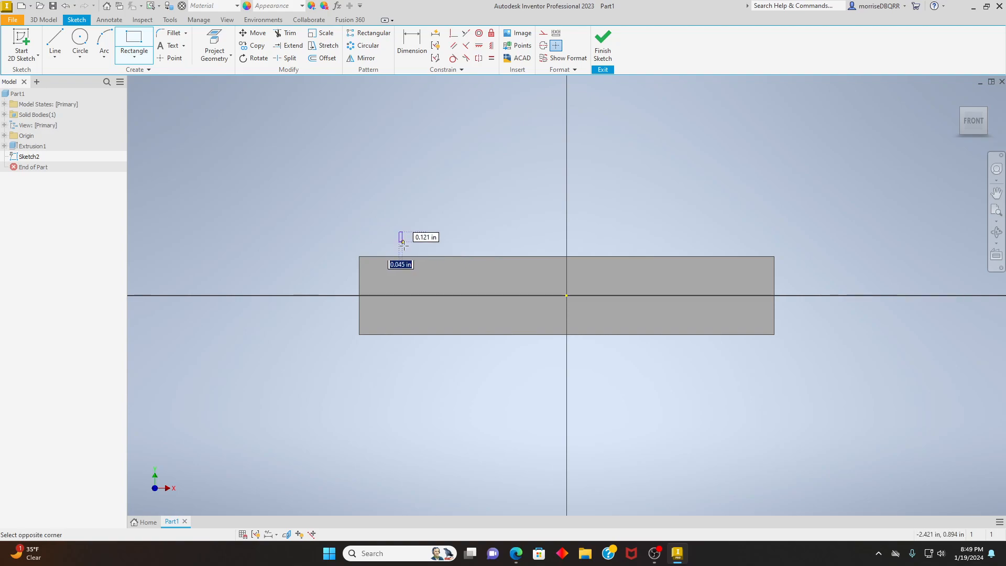
pyautogui.click(519, 276)
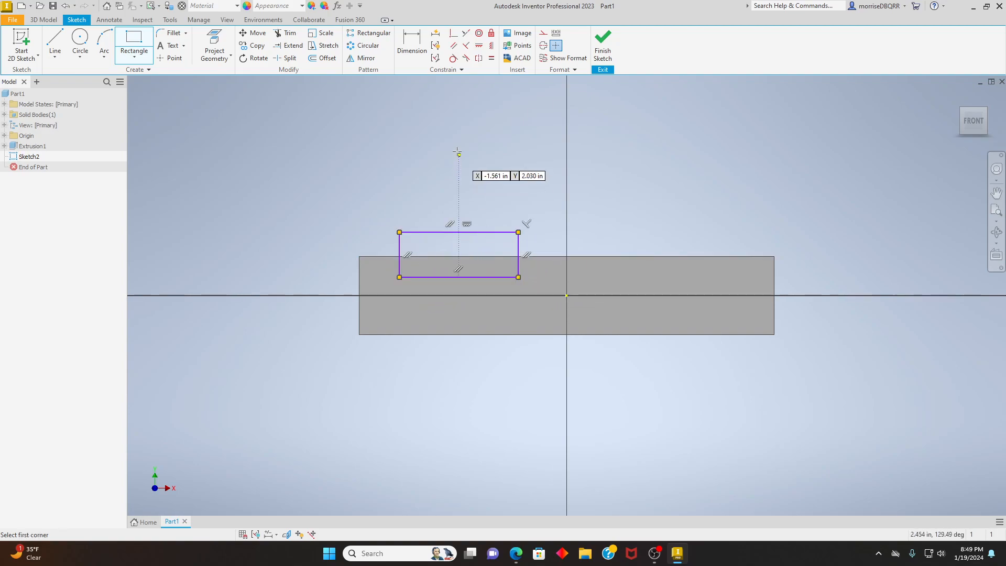
pyautogui.rightClick(614, 160)
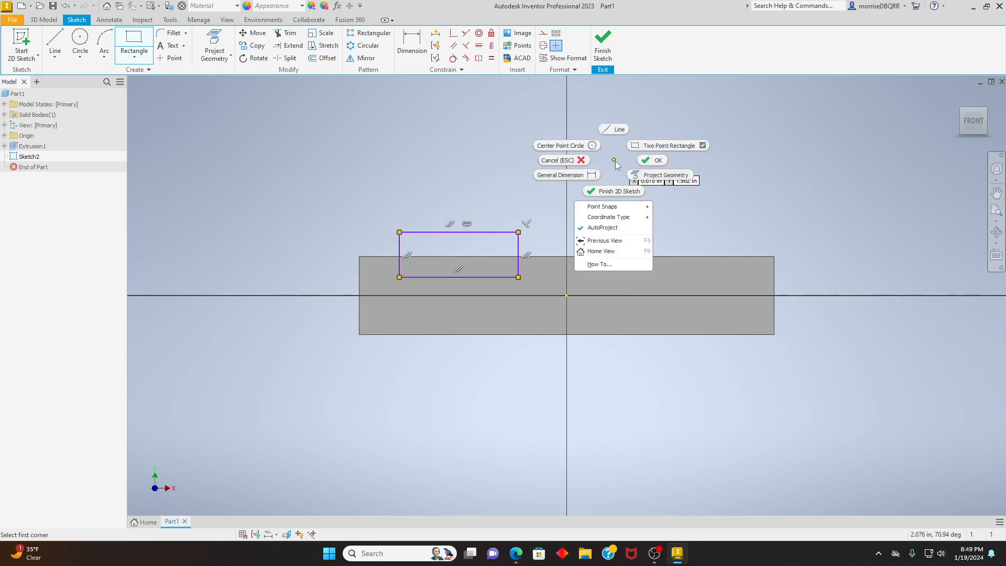
pyautogui.click(658, 161)
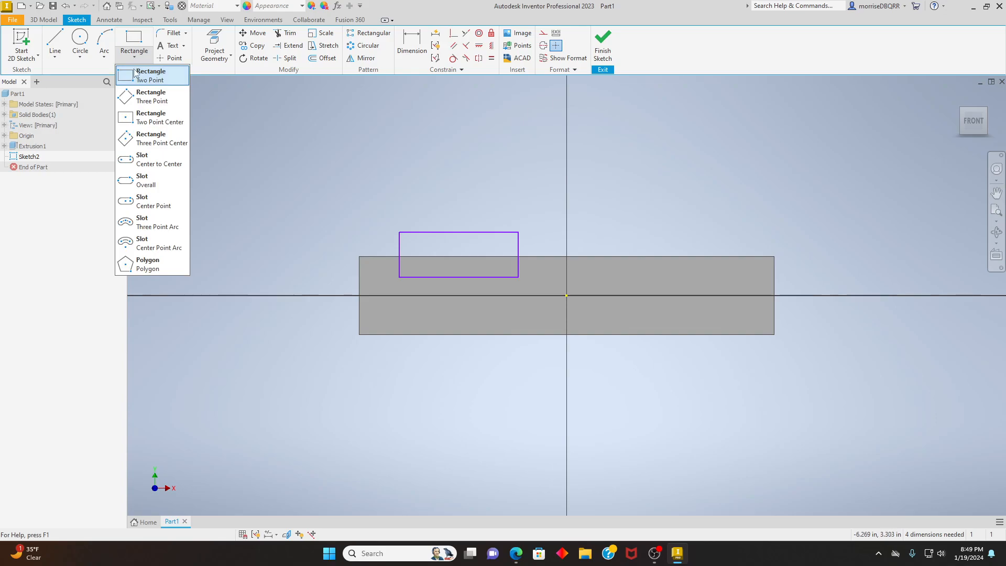
# - Draw a second two-point rectangle across the plate's lower edge, left of center, starting about 0.72 in from the left end
pyautogui.click(136, 76)
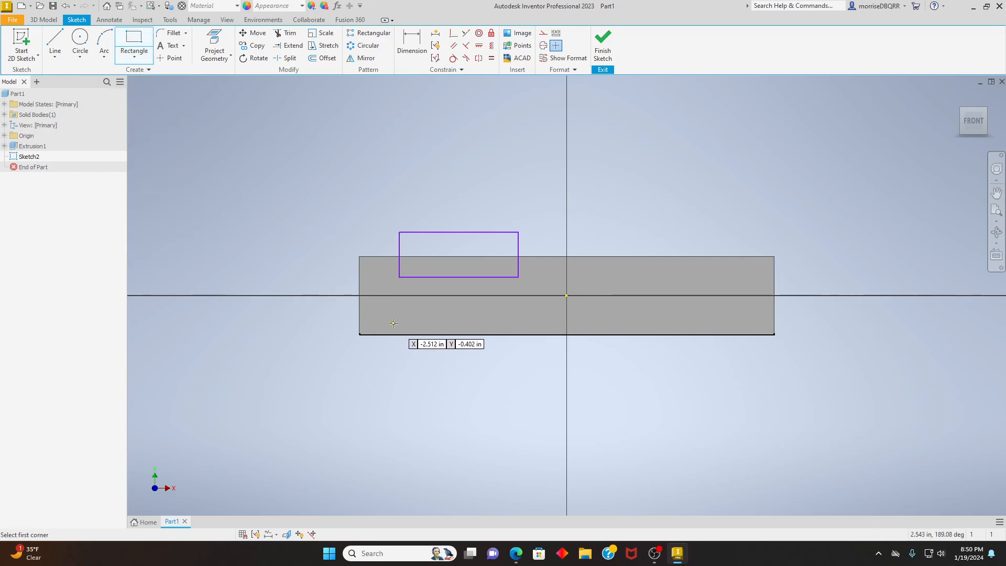
pyautogui.click(409, 313)
pyautogui.click(539, 379)
pyautogui.rightClick(359, 152)
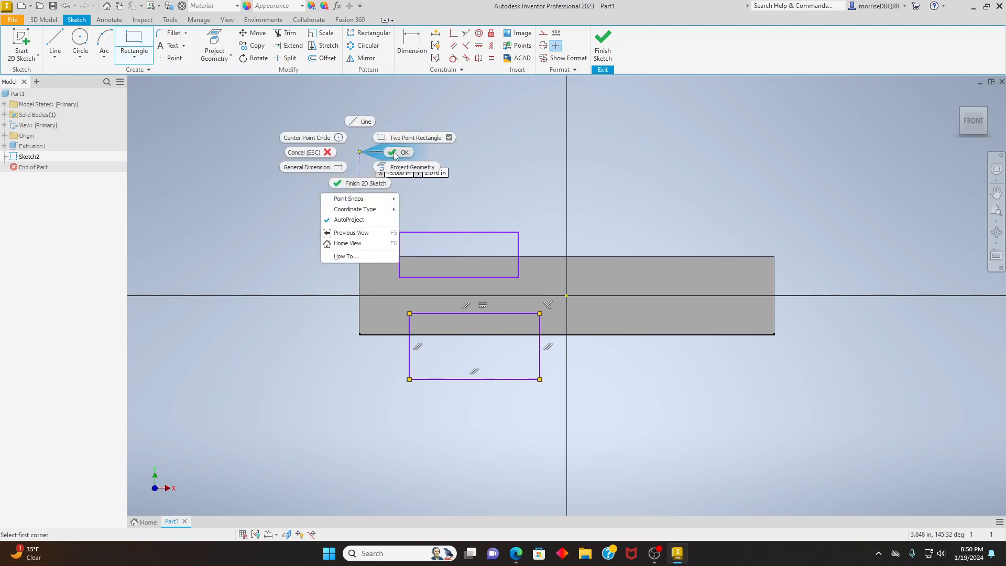
pyautogui.click(392, 154)
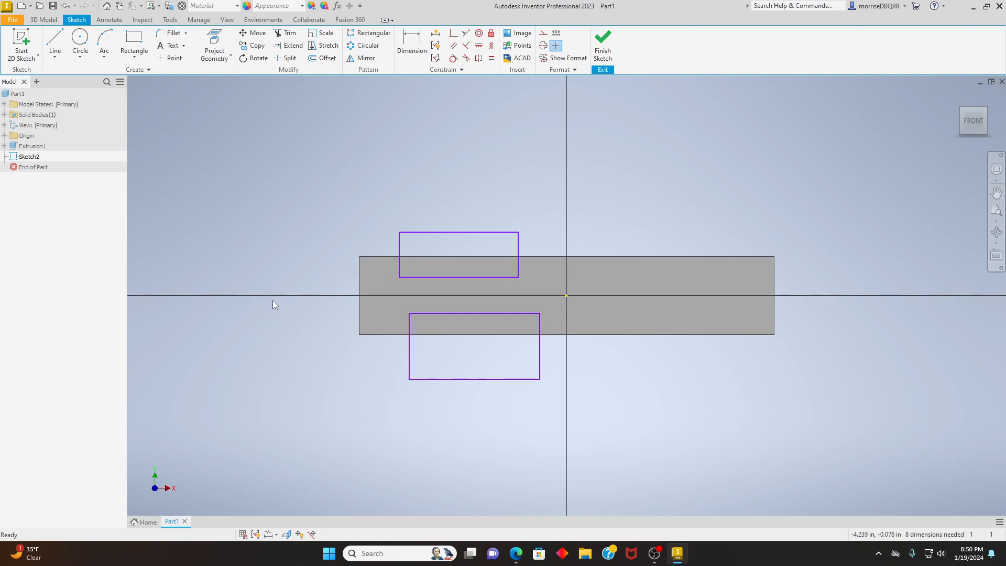
# - Dimension the upper rectangle's left side .375 in from the plate's left edge
pyautogui.click(406, 37)
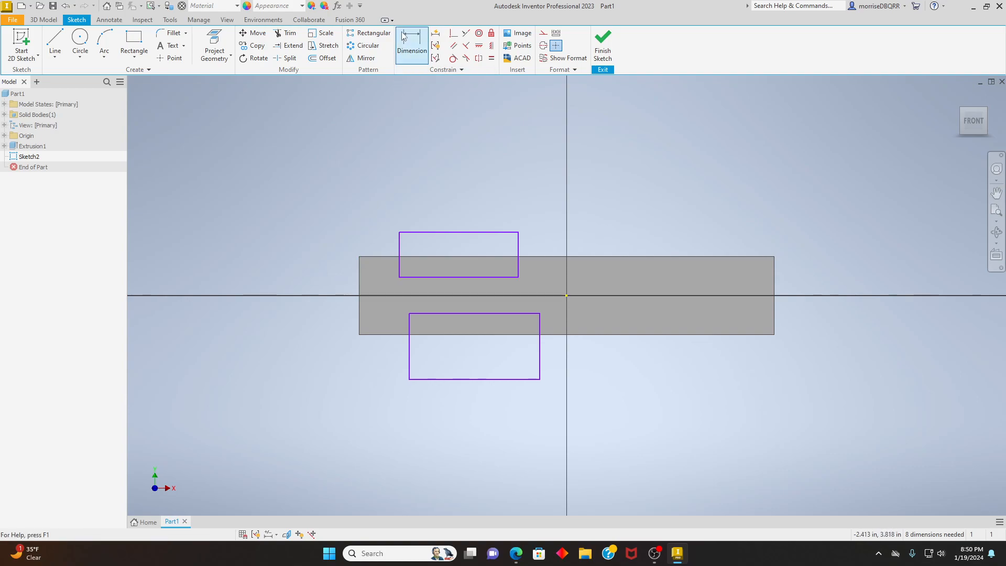
pyautogui.click(407, 36)
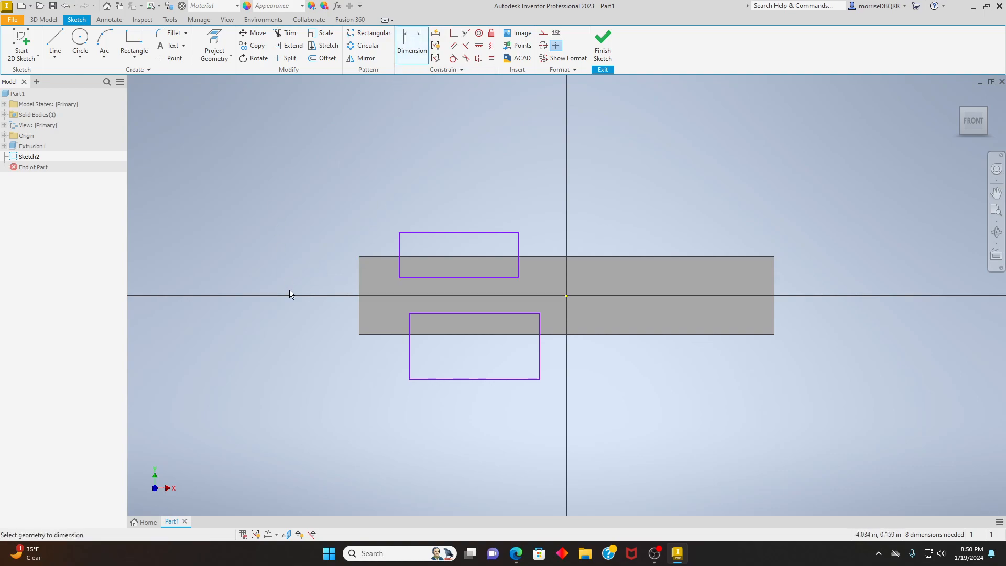
pyautogui.click(400, 268)
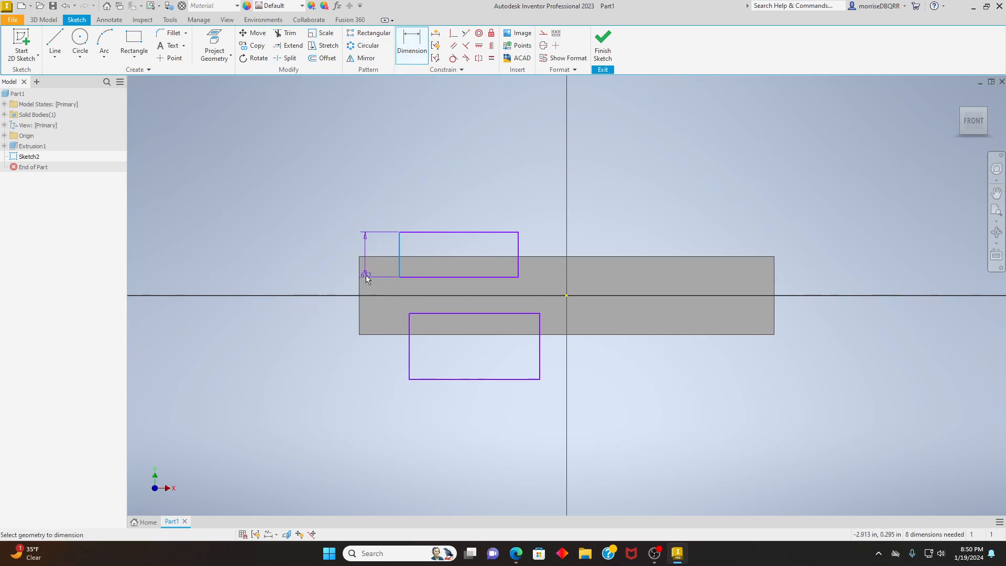
pyautogui.click(360, 275)
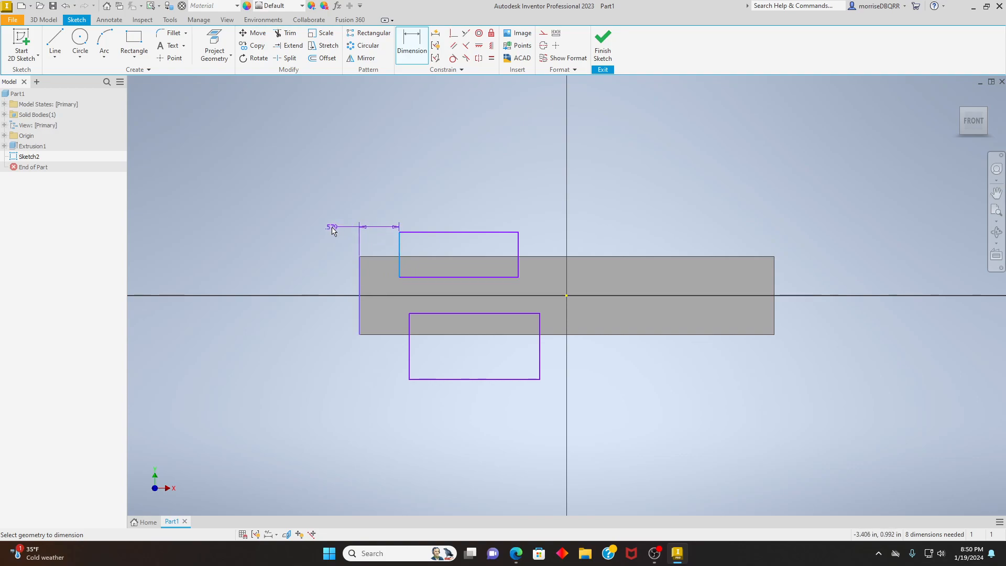
pyautogui.click(332, 228)
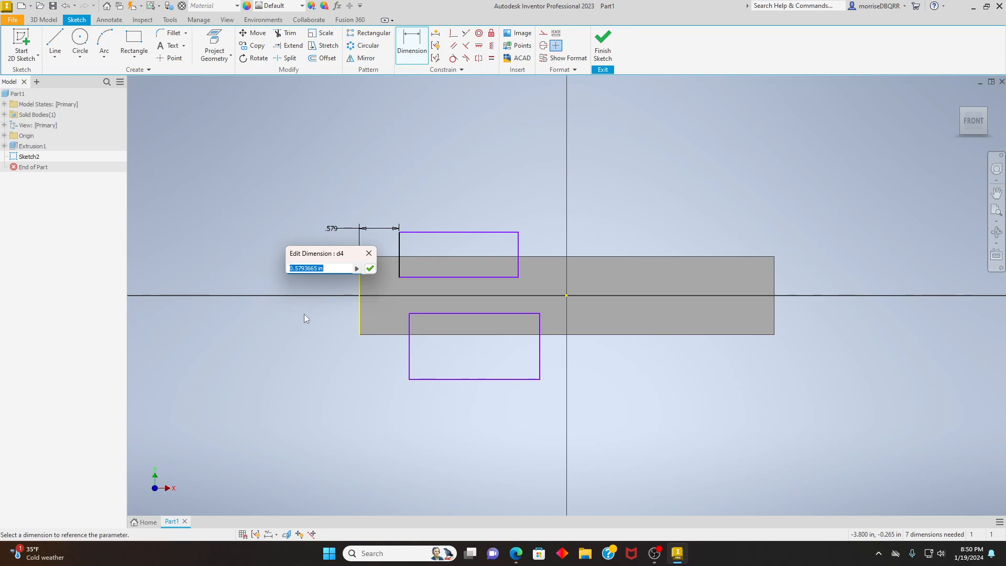
pyautogui.press('BackSpace')
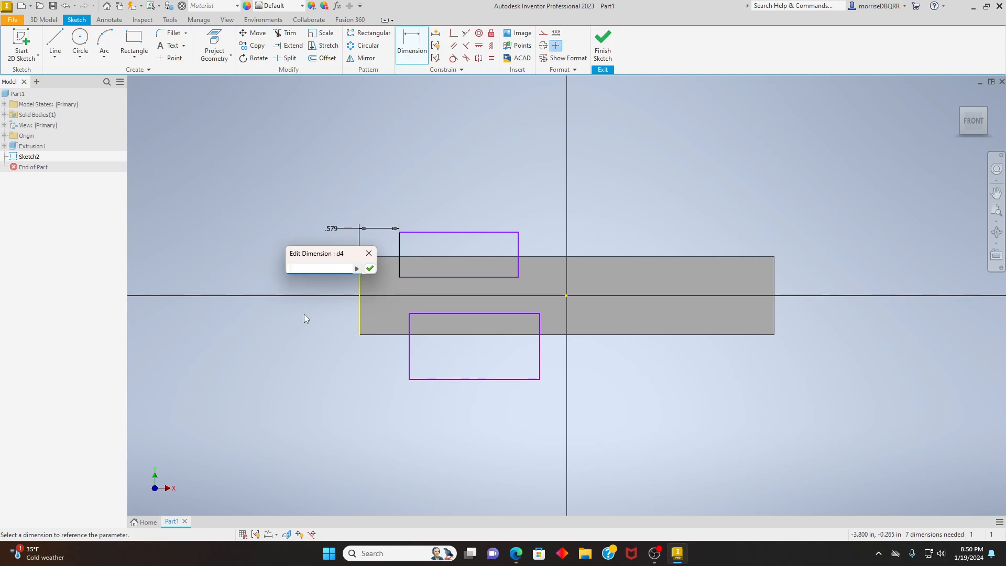
pyautogui.write('.375')
pyautogui.click(369, 268)
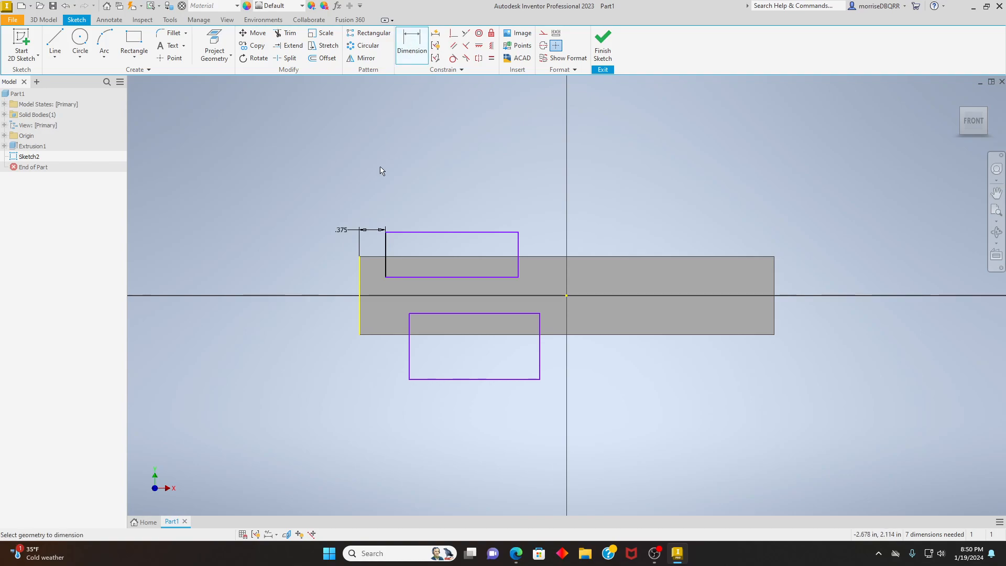
# - Dimension the lower rectangle's left side .375 in from the plate's left edge
pyautogui.click(360, 325)
pyautogui.click(410, 333)
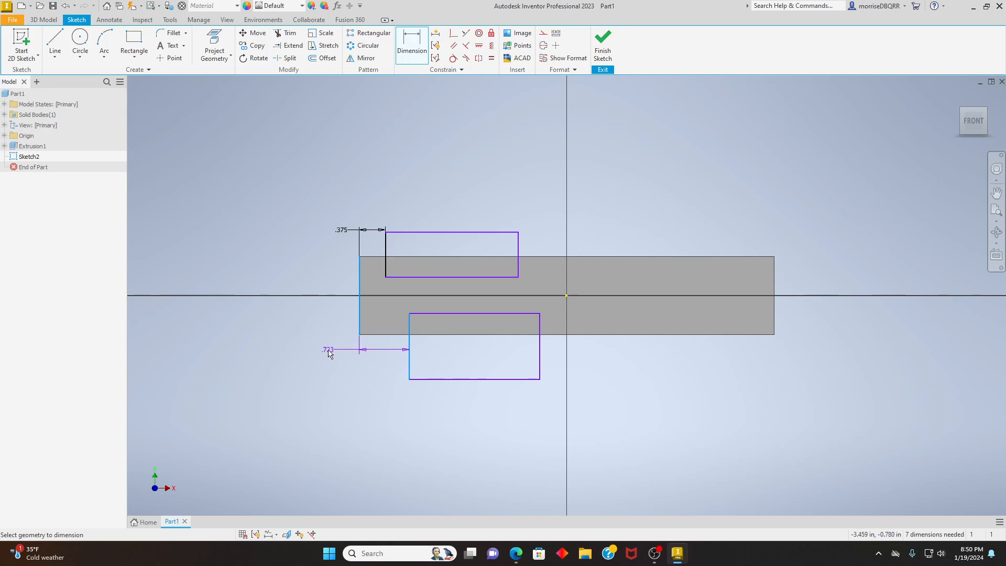
pyautogui.click(329, 354)
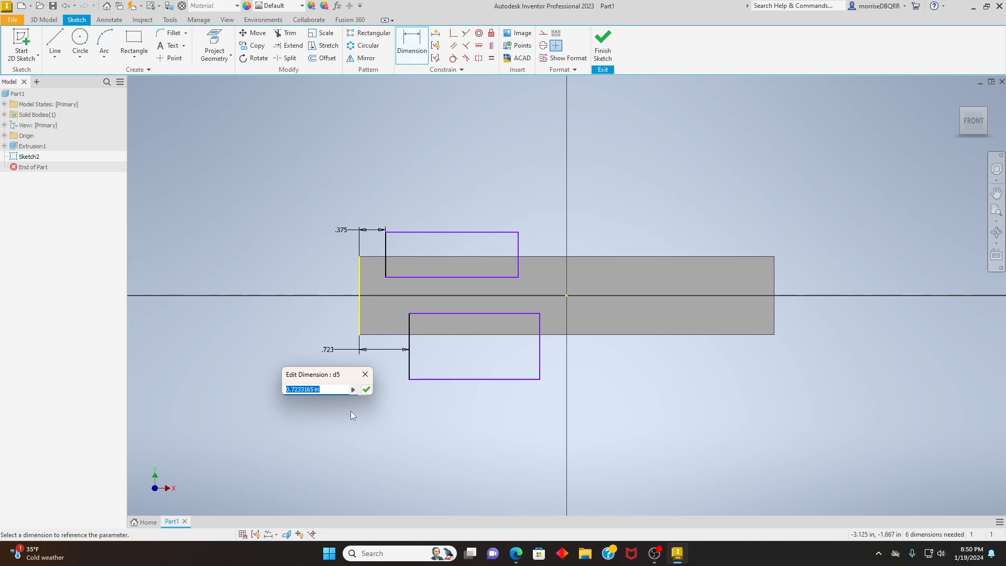
pyautogui.press('BackSpace')
pyautogui.write('.375')
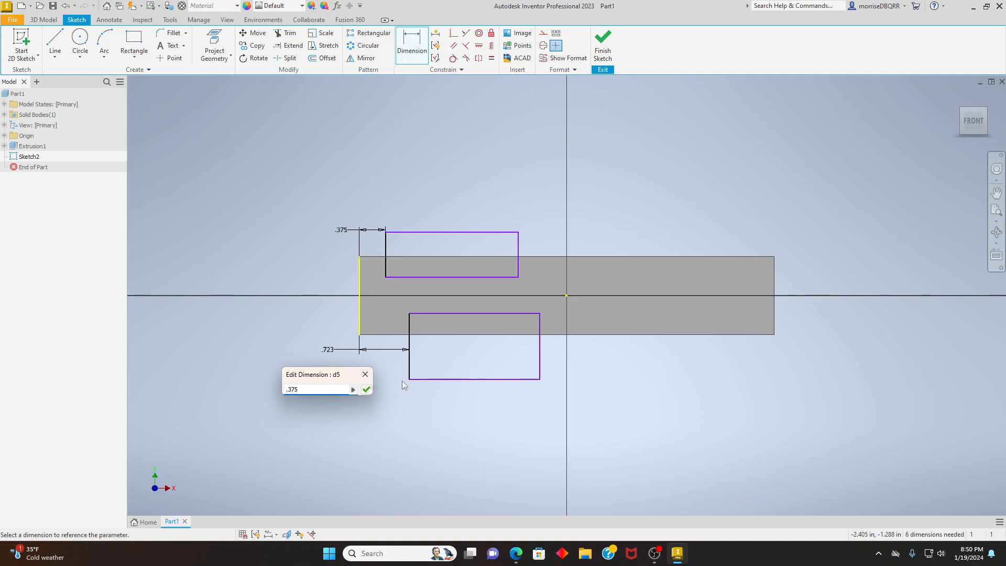
pyautogui.click(366, 390)
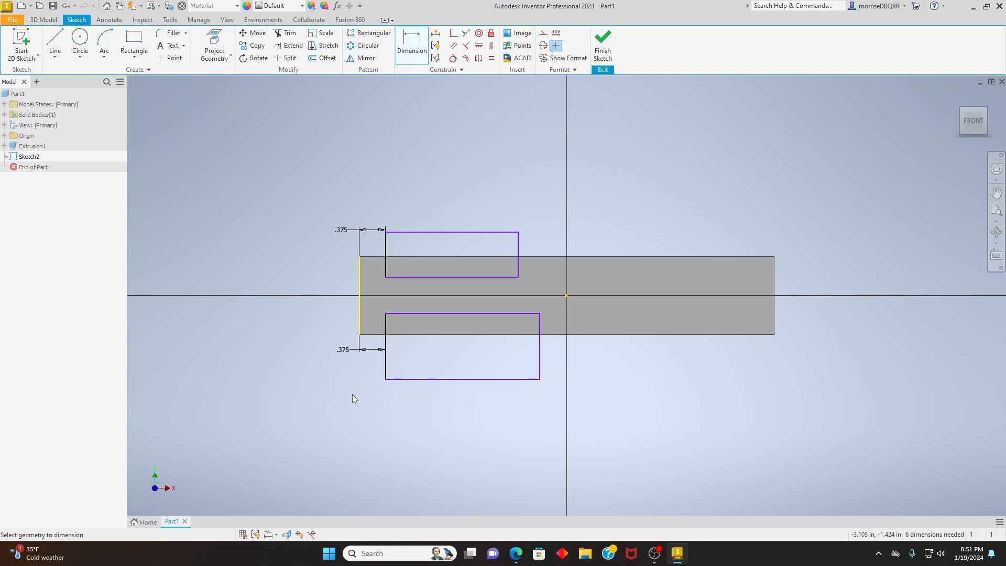
pyautogui.click(413, 44)
pyautogui.click(435, 232)
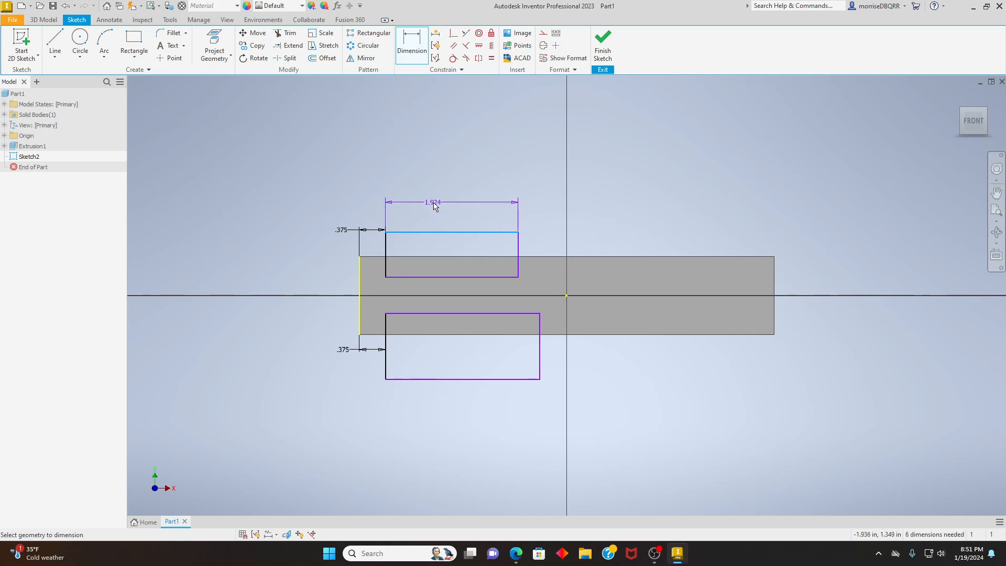
pyautogui.press('Escape')
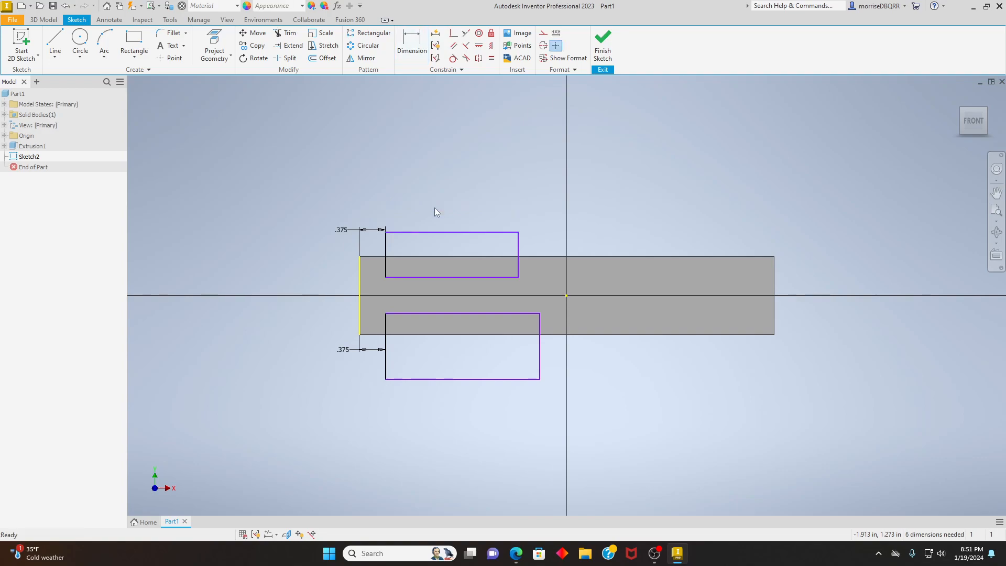
# - Dimension the upper rectangle's horizontal length with the expression (2.125-.375)
pyautogui.click(408, 44)
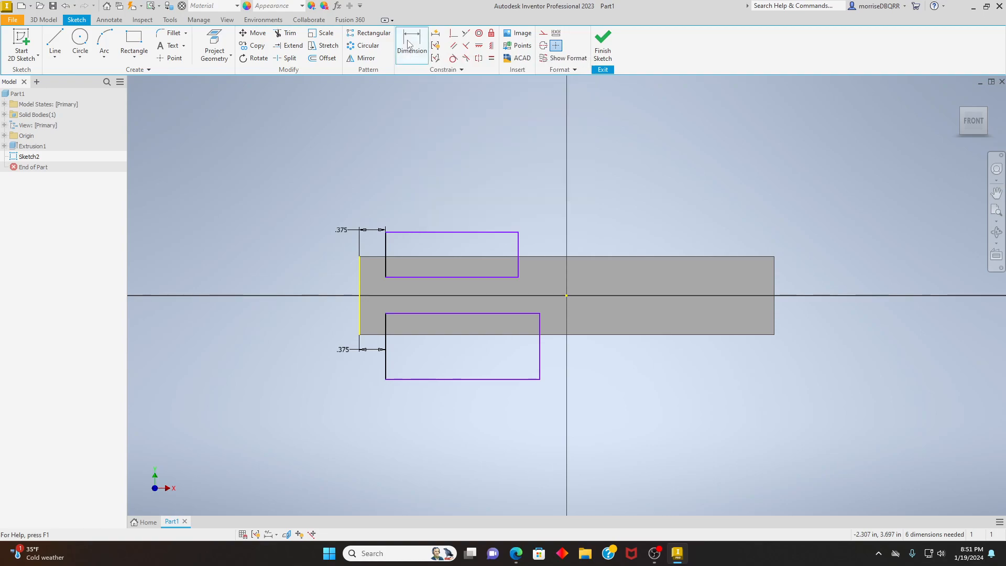
pyautogui.click(430, 232)
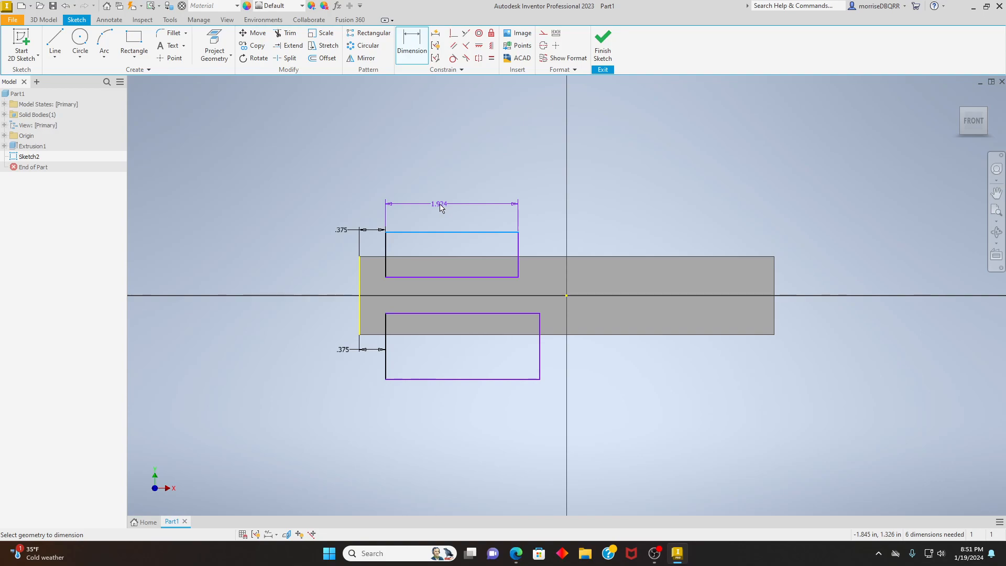
pyautogui.click(440, 208)
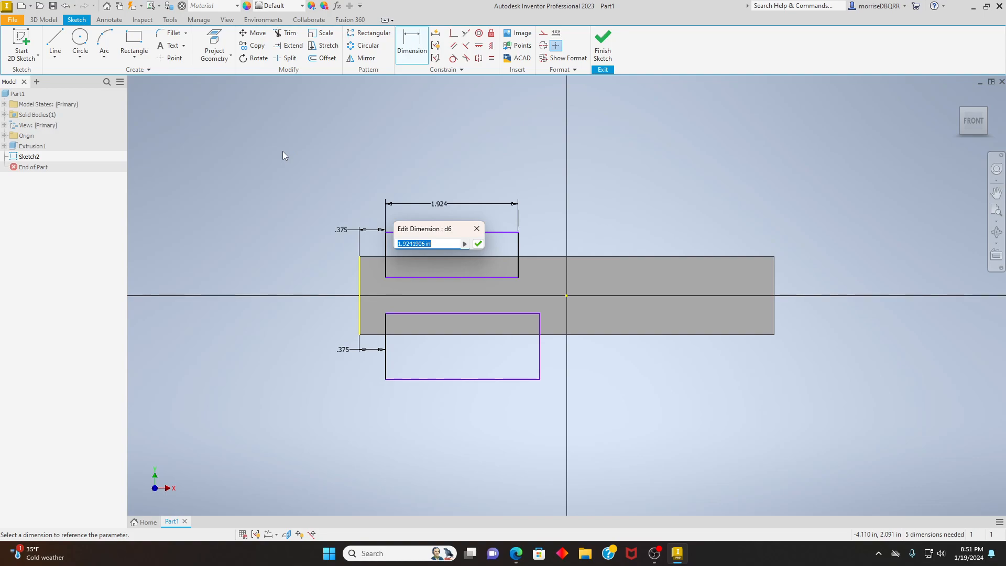
pyautogui.press('BackSpace')
pyautogui.write('(2.125')
pyautogui.write('.375')
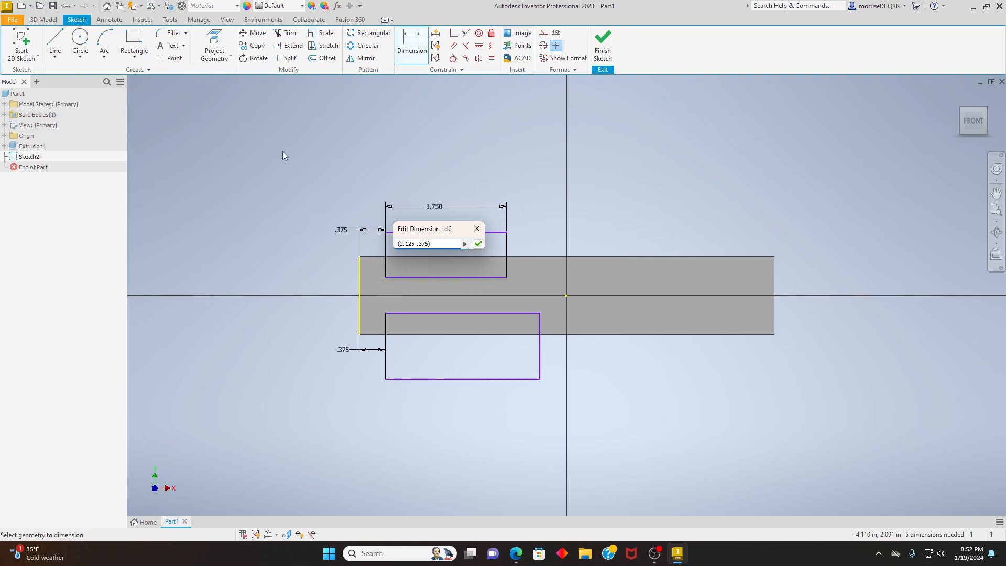
# - Dimension the lower rectangle's horizontal length as 1.750 in
pyautogui.press('Return')
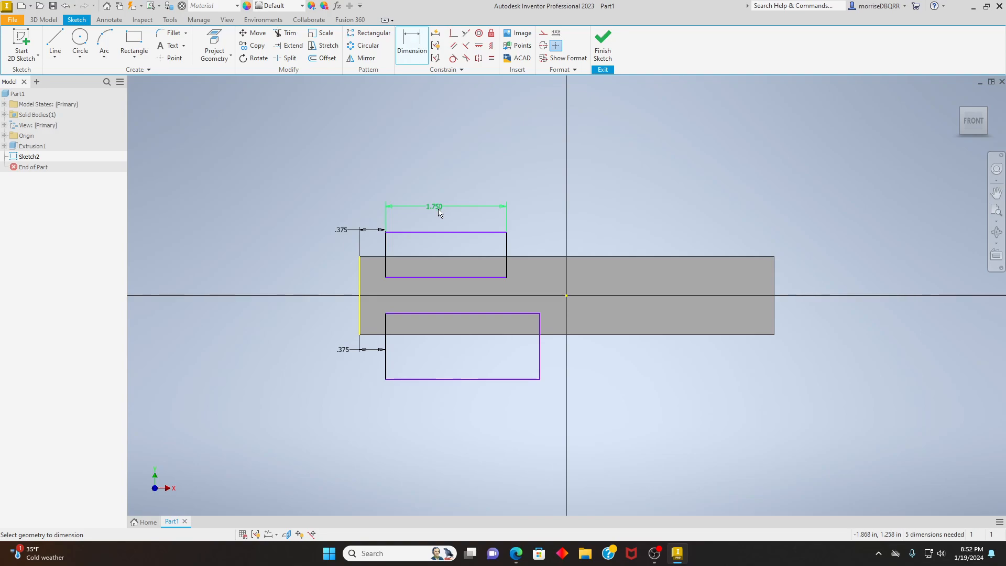
pyautogui.click(412, 38)
pyautogui.click(411, 38)
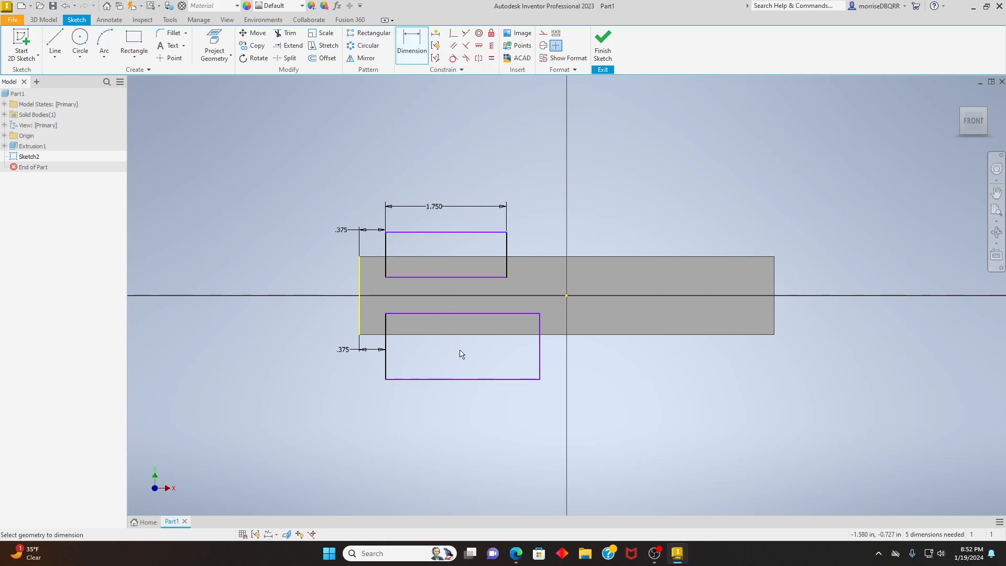
pyautogui.click(447, 380)
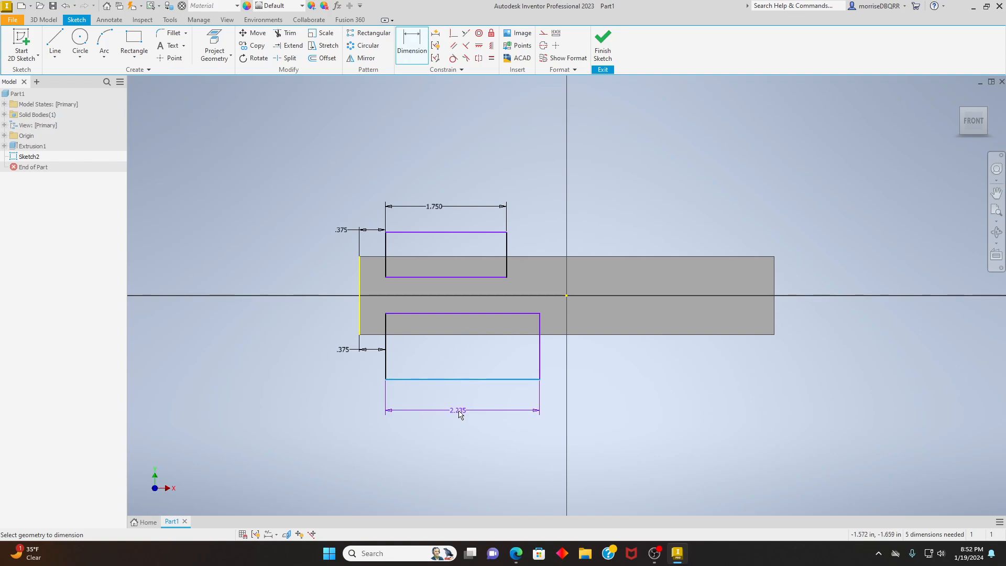
pyautogui.click(459, 411)
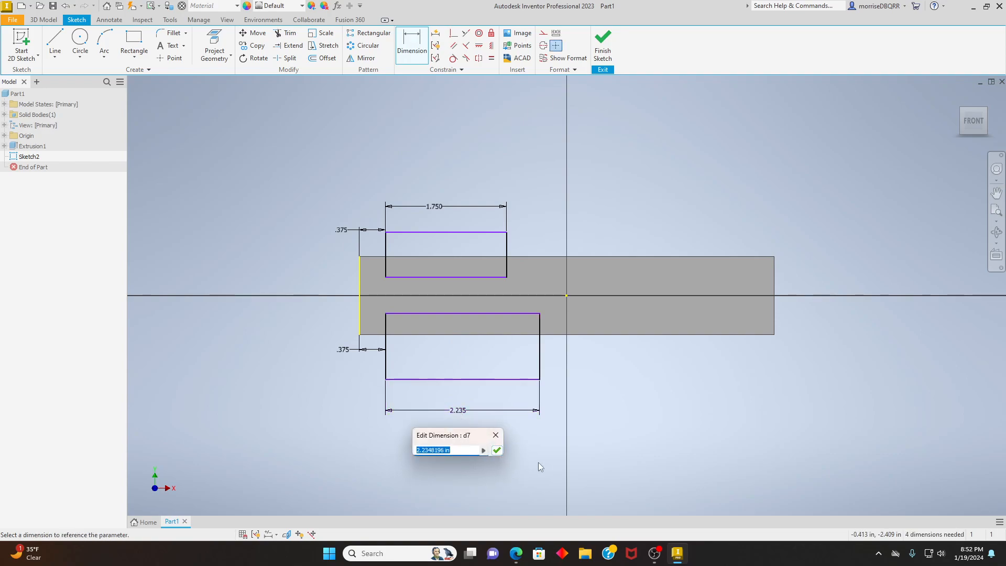
pyautogui.press('BackSpace')
pyautogui.write('1.750')
pyautogui.click(497, 451)
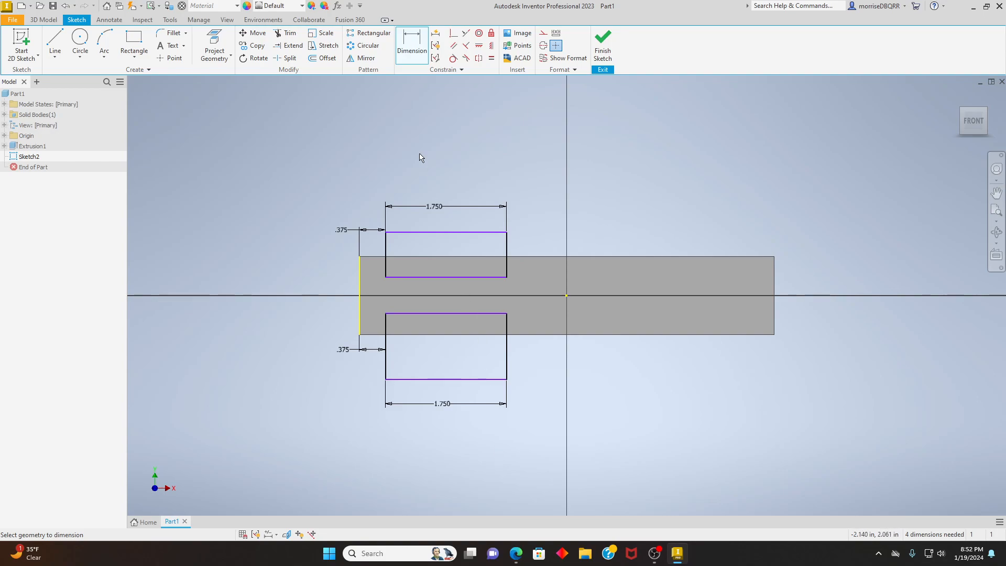
# - Dimension the upper rectangle's lower side from the plate's upper edge with the expression (1.125-.5)/2
pyautogui.click(539, 258)
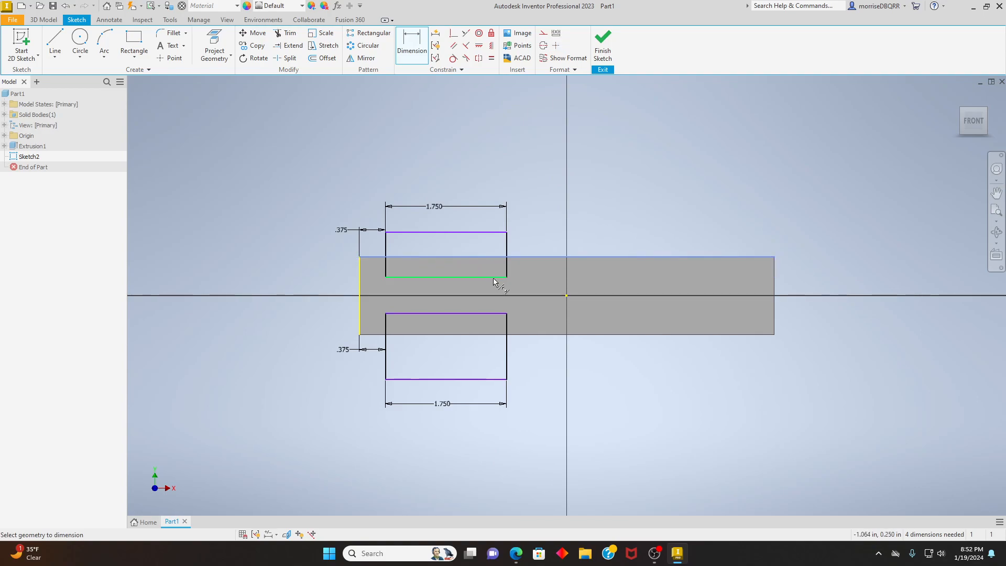
pyautogui.click(494, 277)
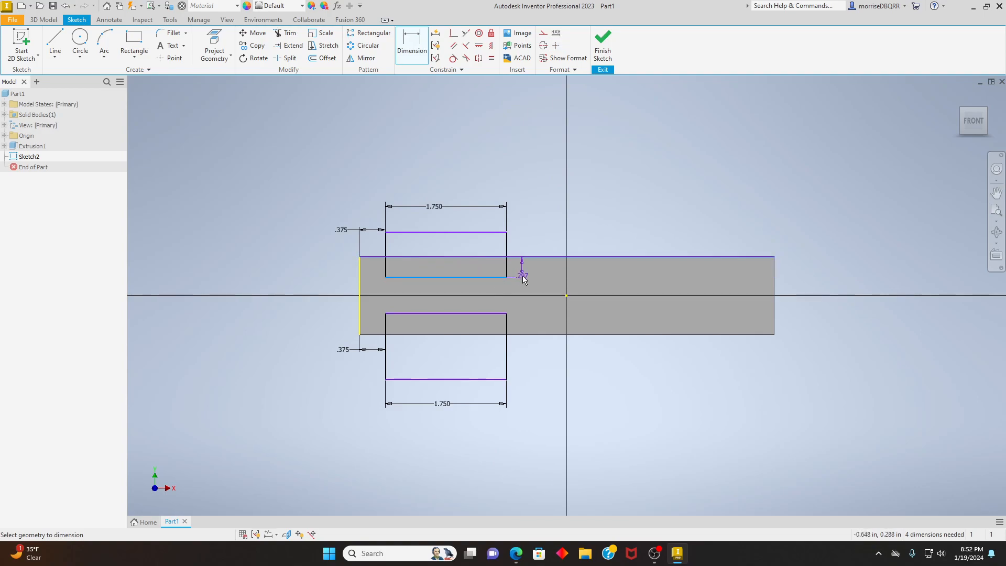
pyautogui.click(532, 242)
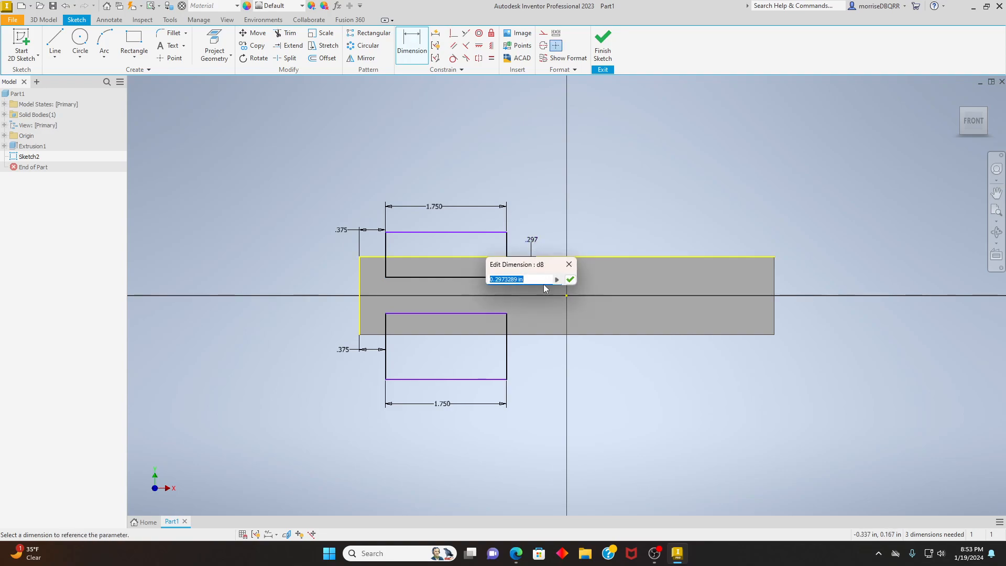
pyautogui.press('BackSpace')
pyautogui.write('(1.125')
pyautogui.write('-')
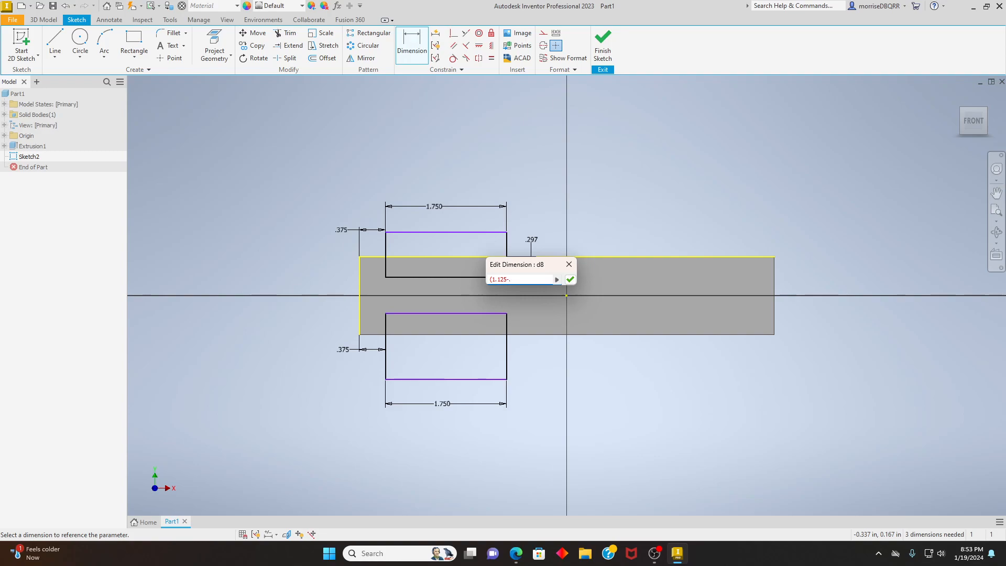
pyautogui.write('.5)/')
pyautogui.write('2')
pyautogui.press('Return')
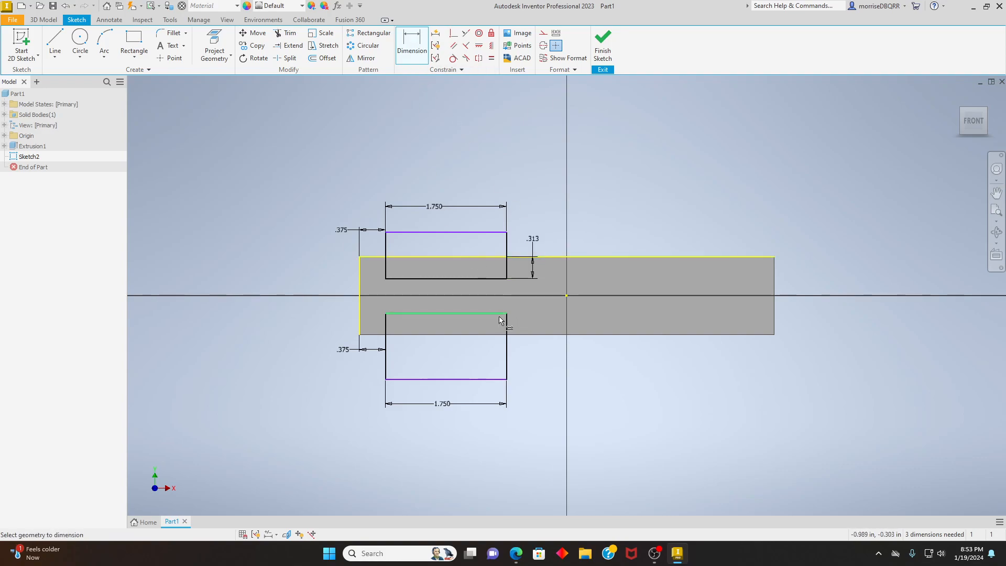
# - Dimension the lower rectangle's upper side .313 in from the plate's lower edge
pyautogui.click(413, 42)
pyautogui.click(413, 42)
pyautogui.click(534, 335)
pyautogui.click(504, 314)
pyautogui.click(535, 354)
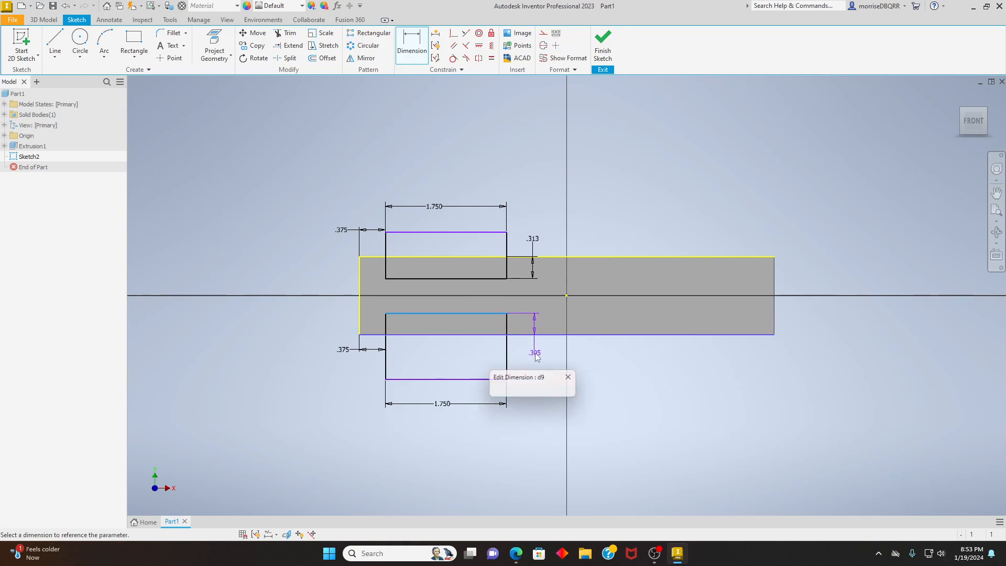
pyautogui.press('BackSpace')
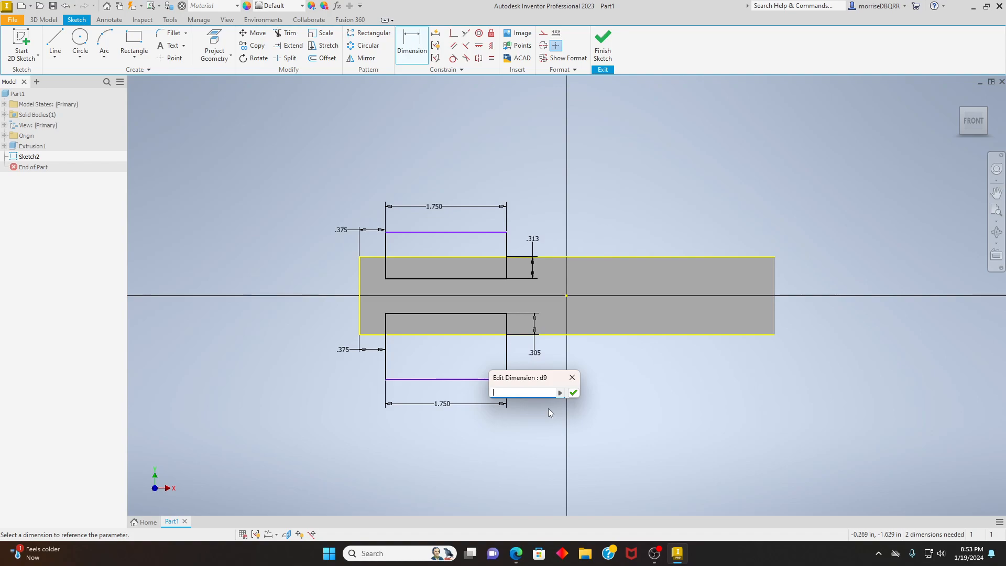
pyautogui.write('.313')
pyautogui.click(574, 392)
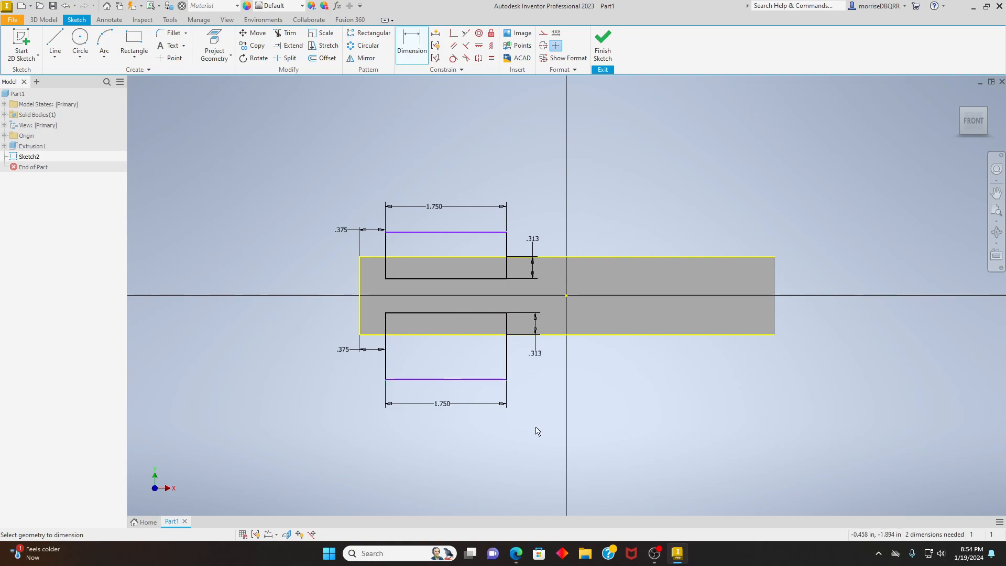
# - Finish the sketch and extrude both rectangles as a 0.125 in cut in the flipped direction through the plate
pyautogui.click(609, 52)
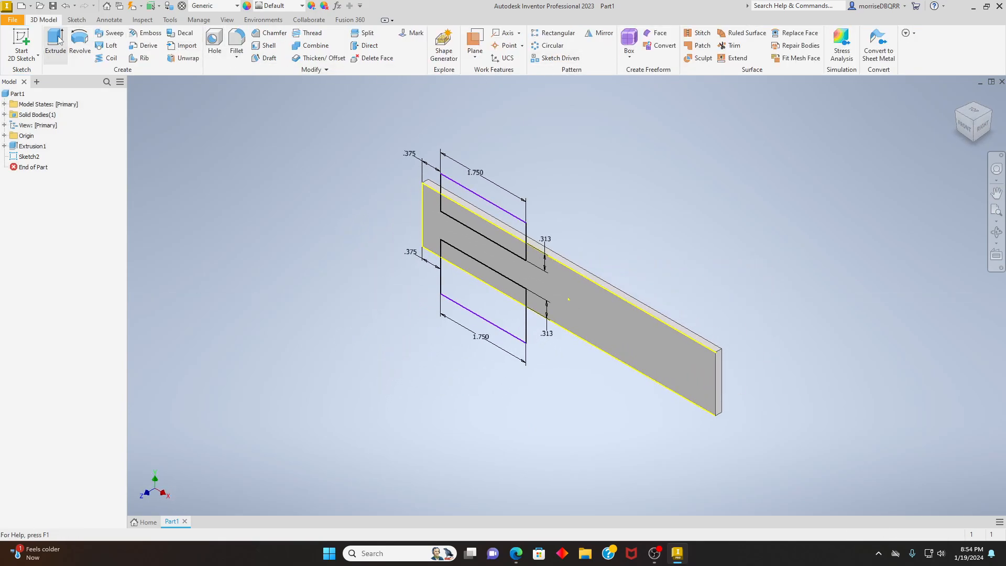
pyautogui.click(56, 41)
pyautogui.click(511, 224)
pyautogui.click(499, 228)
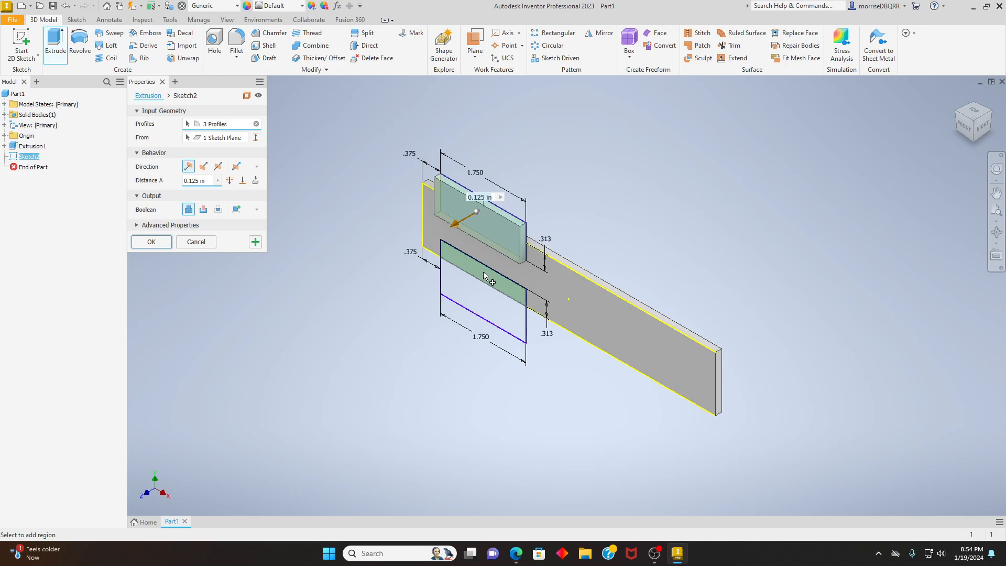
pyautogui.click(492, 303)
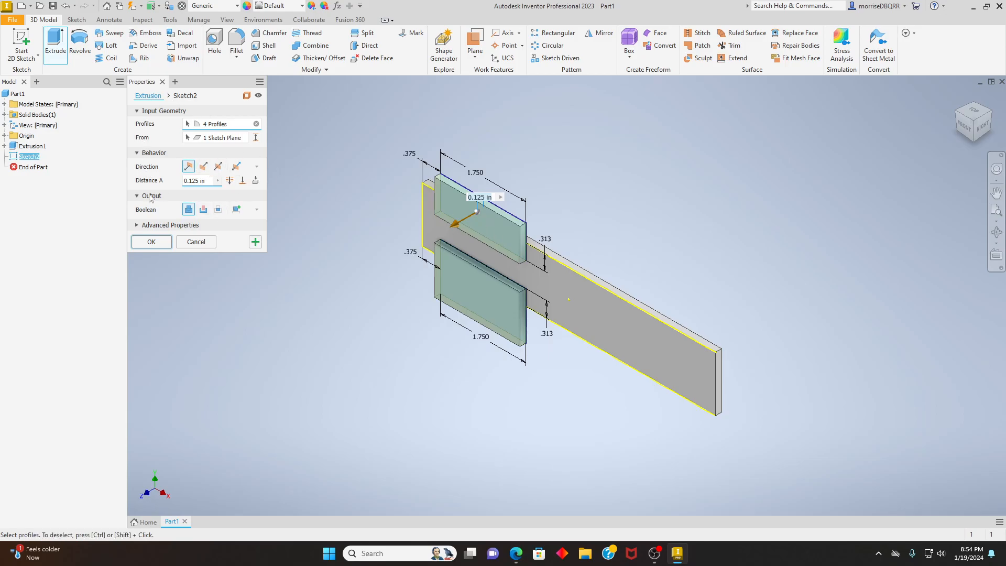
pyautogui.click(204, 168)
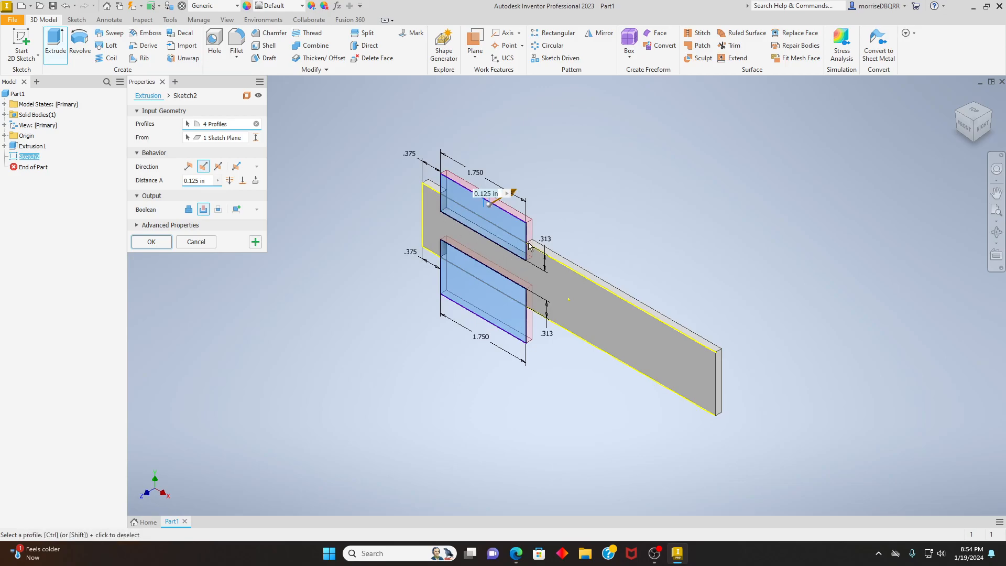
pyautogui.click(189, 167)
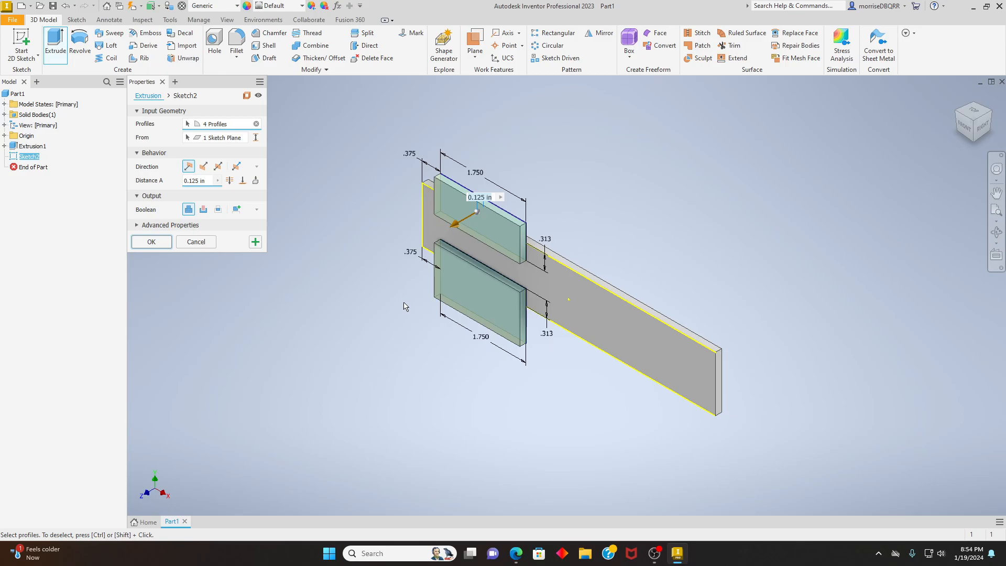
pyautogui.click(204, 166)
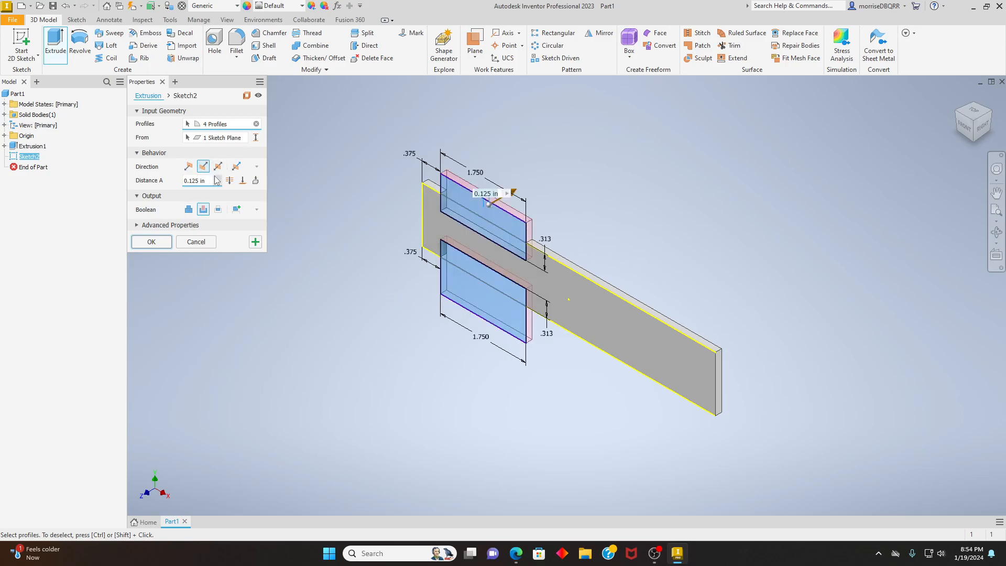
pyautogui.click(150, 243)
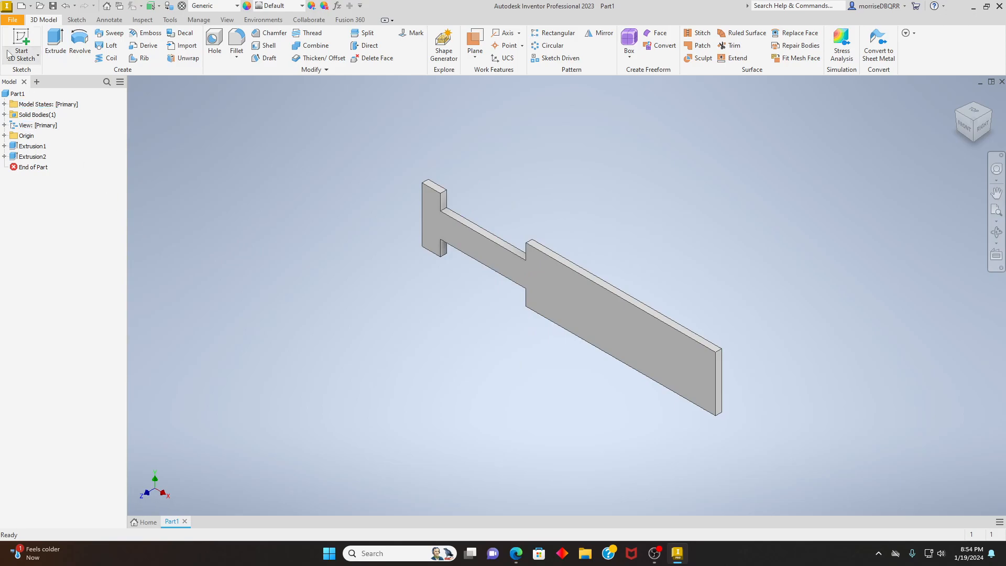
# - Save the part in the Documents folder as "T-SLOT-3D PRINT-" followed by the author's surname
pyautogui.click(6, 23)
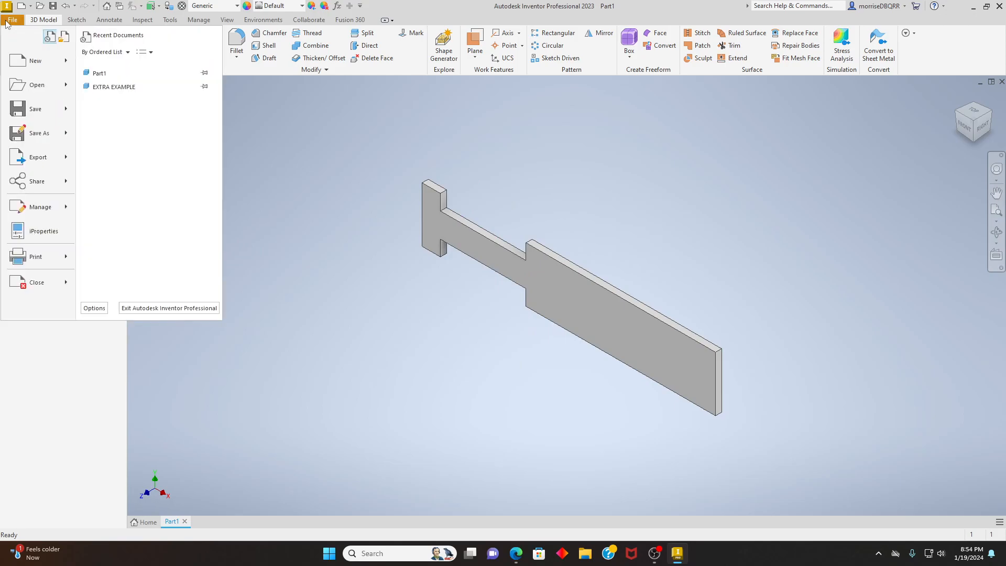
pyautogui.click(48, 135)
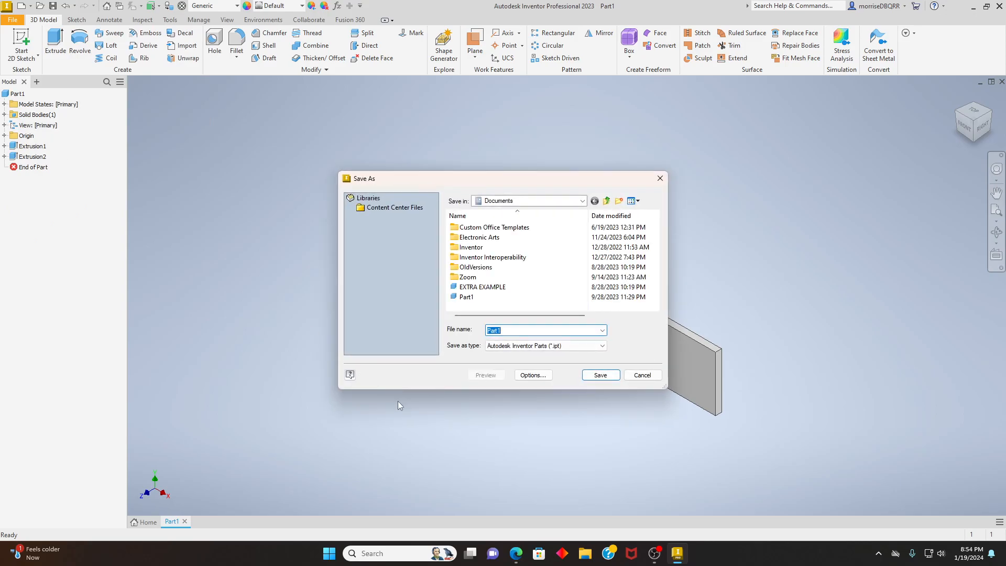
pyautogui.press('BackSpace')
pyautogui.write('T-SLOT-3D PRINT-MORRIS')
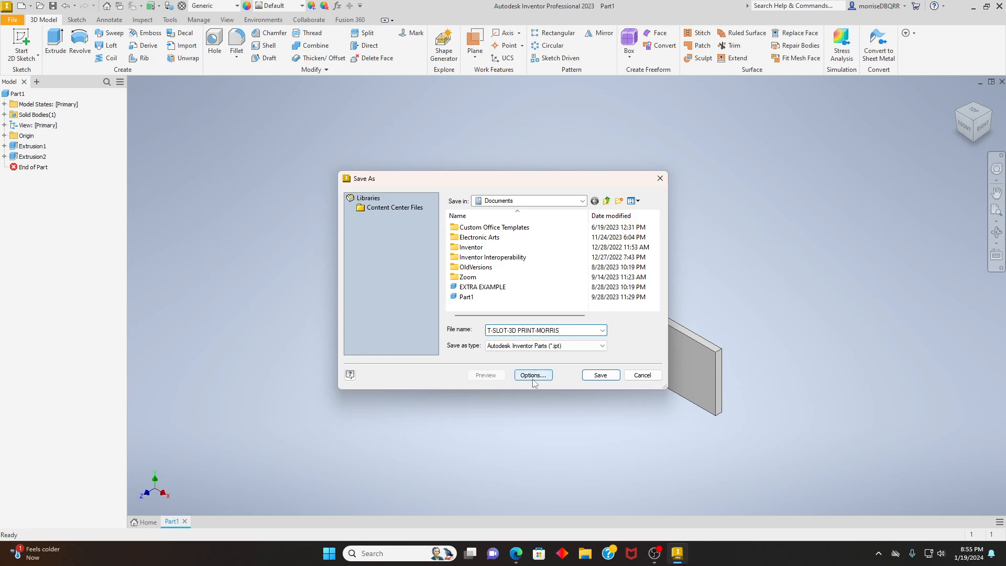
pyautogui.click(600, 375)
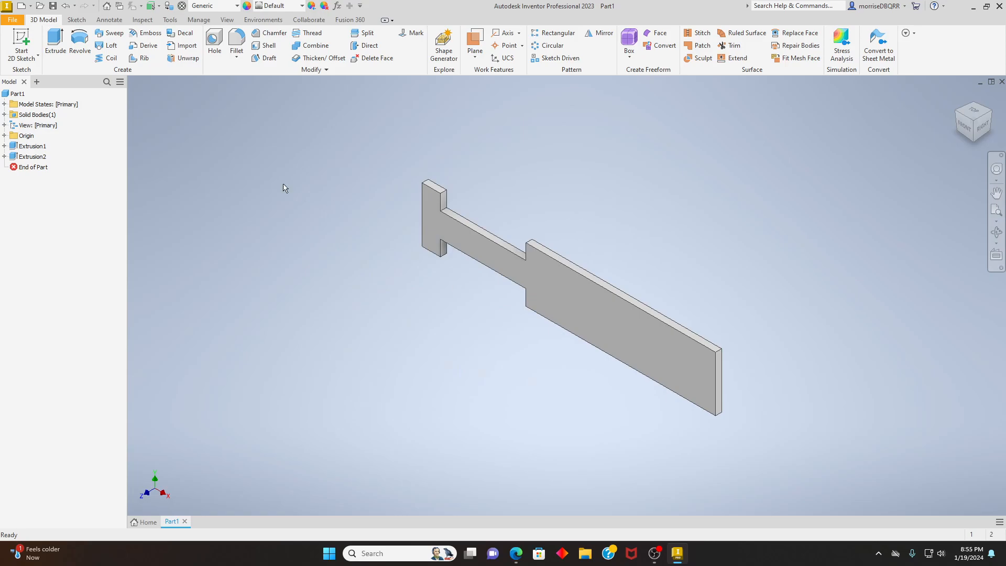
pyautogui.press('Home')
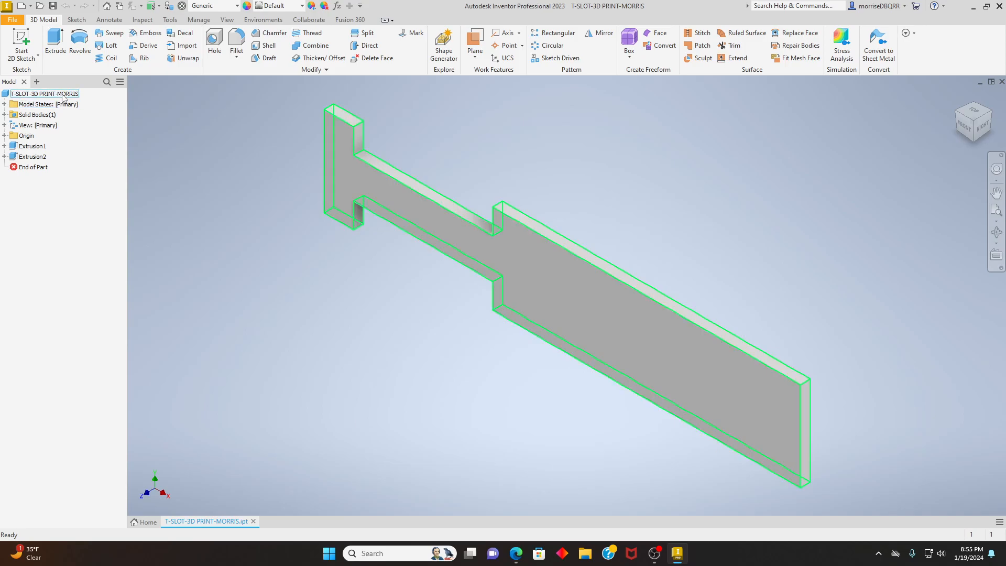
pyautogui.scroll(5, 283, 344)
pyautogui.scroll(-4, 317, 353)
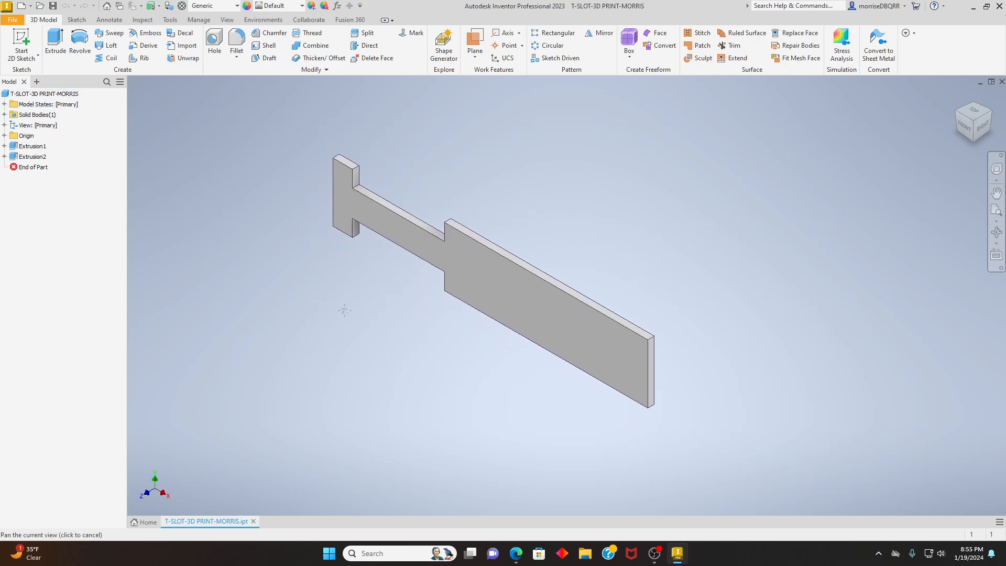
pyautogui.scroll(-3, 374, 229)
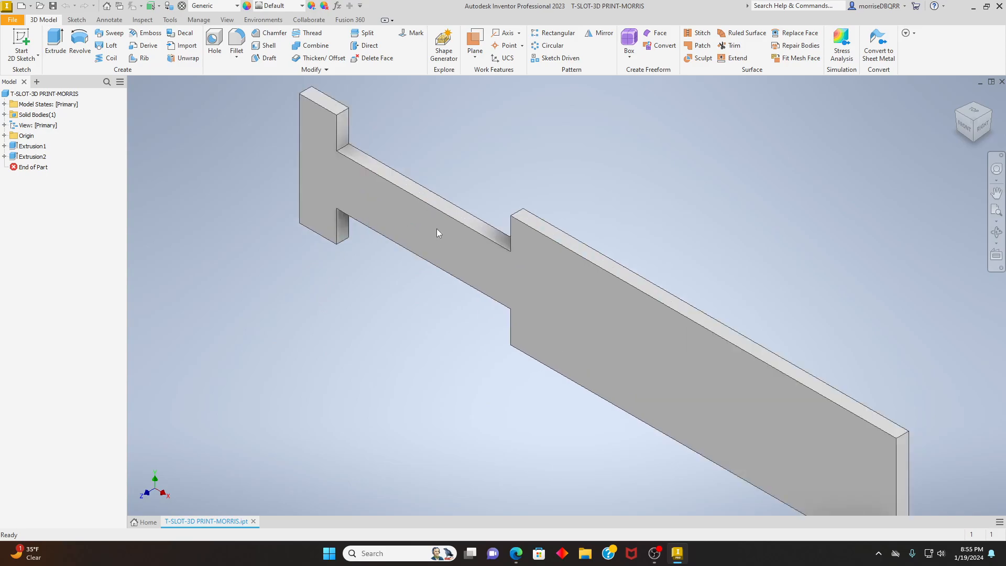
pyautogui.scroll(-2, 539, 202)
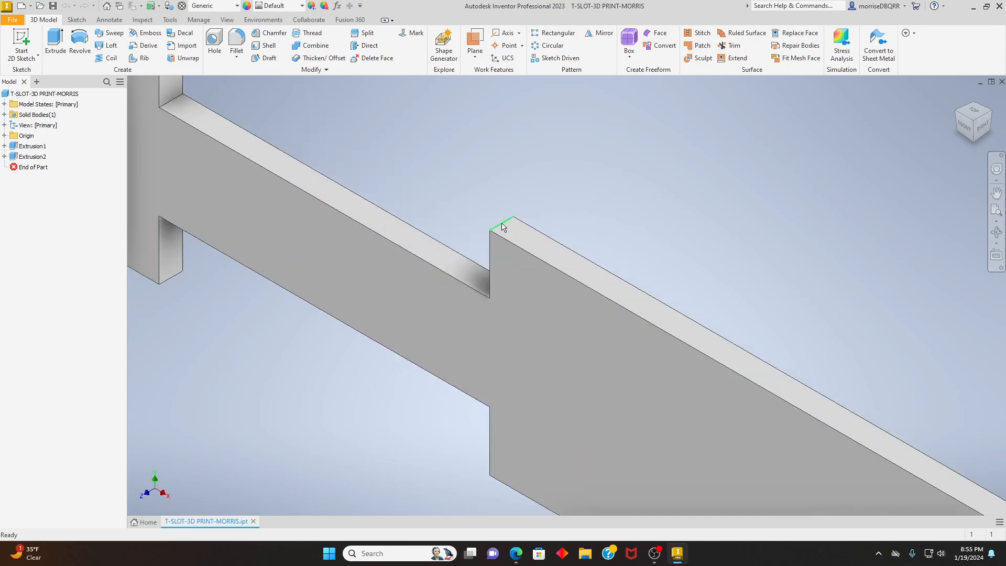
pyautogui.scroll(3, 503, 241)
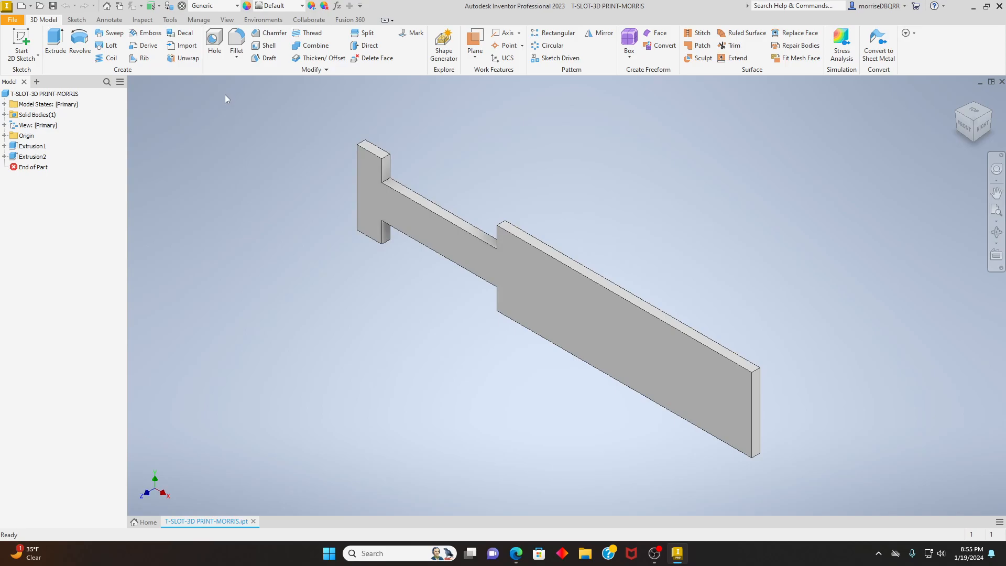
# - Fillet the upper corner edge at the plate's wide end with a .25 in radius
pyautogui.click(237, 61)
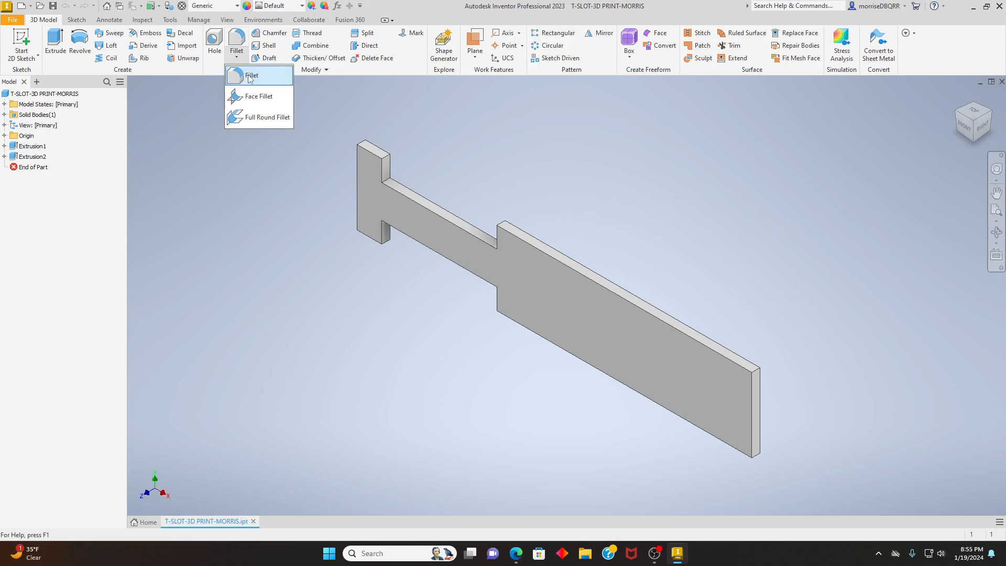
pyautogui.click(249, 77)
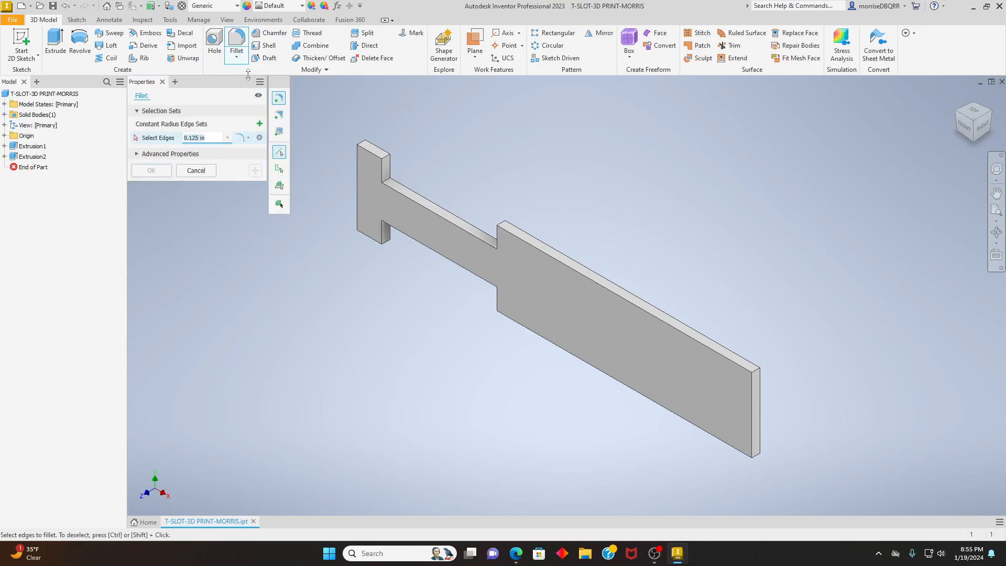
pyautogui.doubleClick(210, 138)
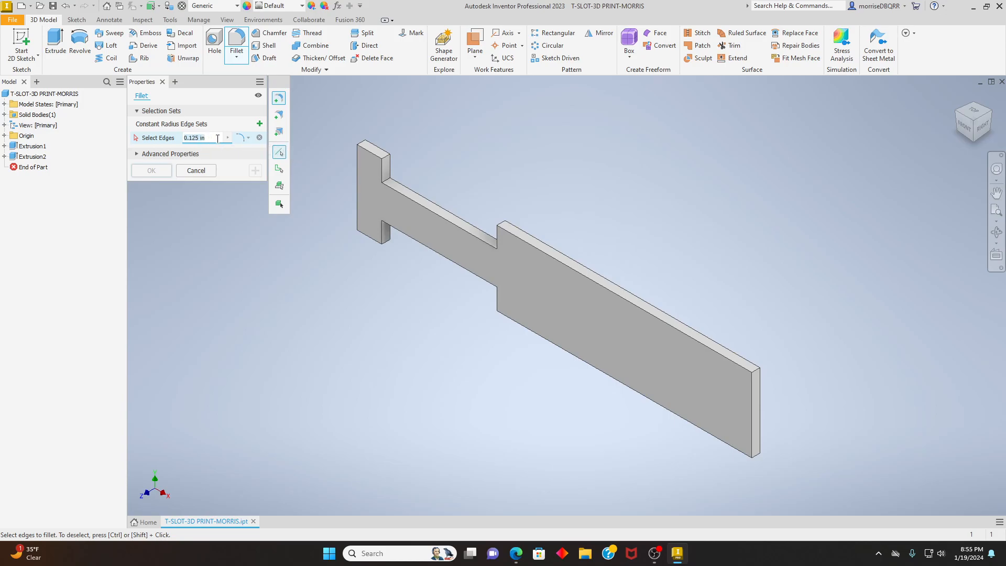
pyautogui.press('BackSpace')
pyautogui.write('.2')
pyautogui.click(757, 372)
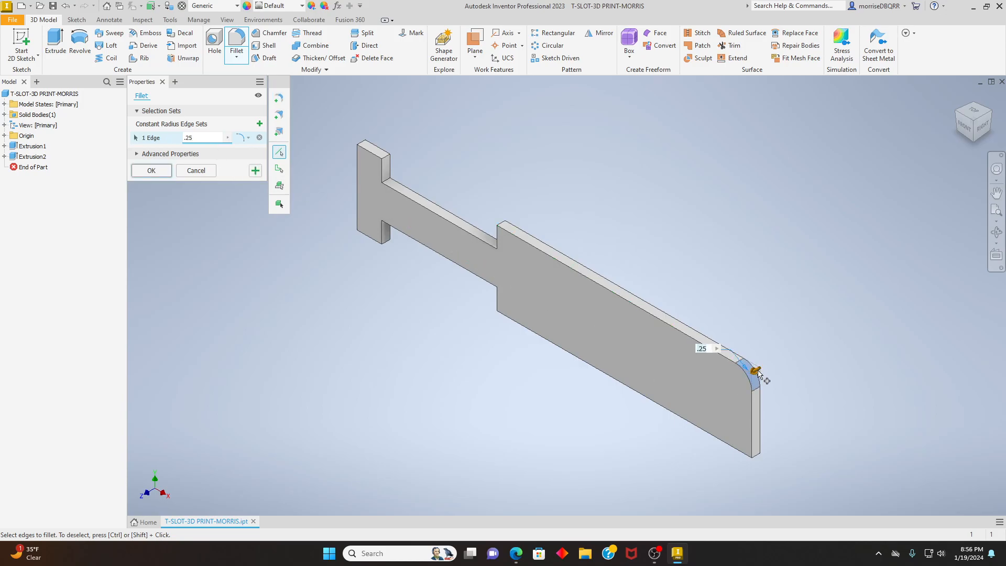
pyautogui.click(152, 170)
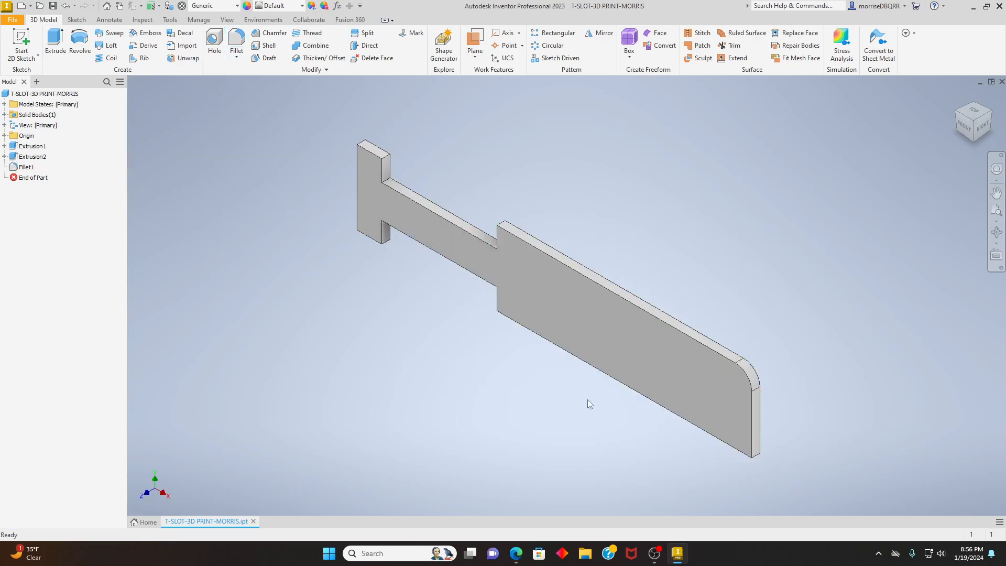
# - Undo the last fillet and round all four corner edges of the plate's wide section with a .125 in radius fillet
pyautogui.click(66, 5)
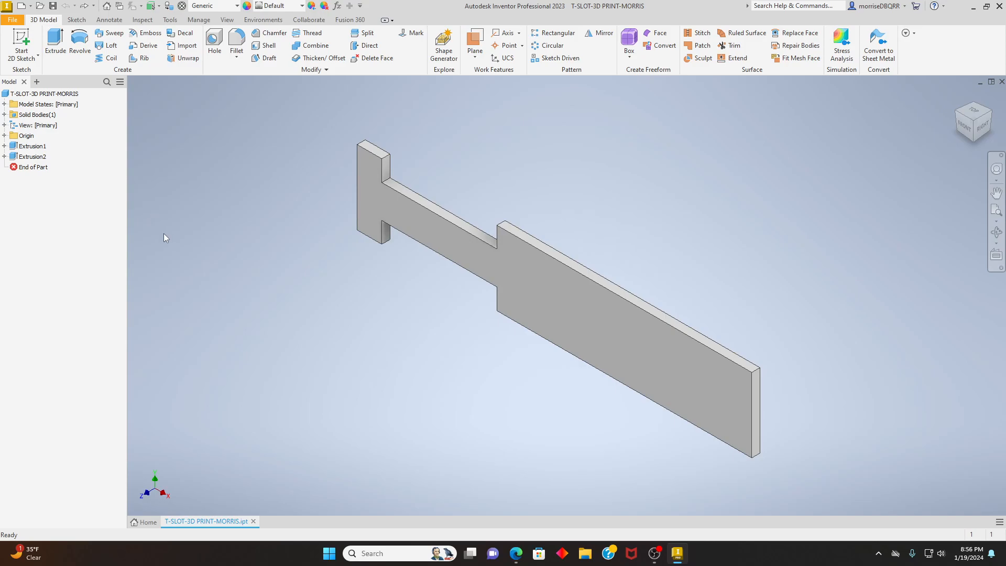
pyautogui.click(237, 56)
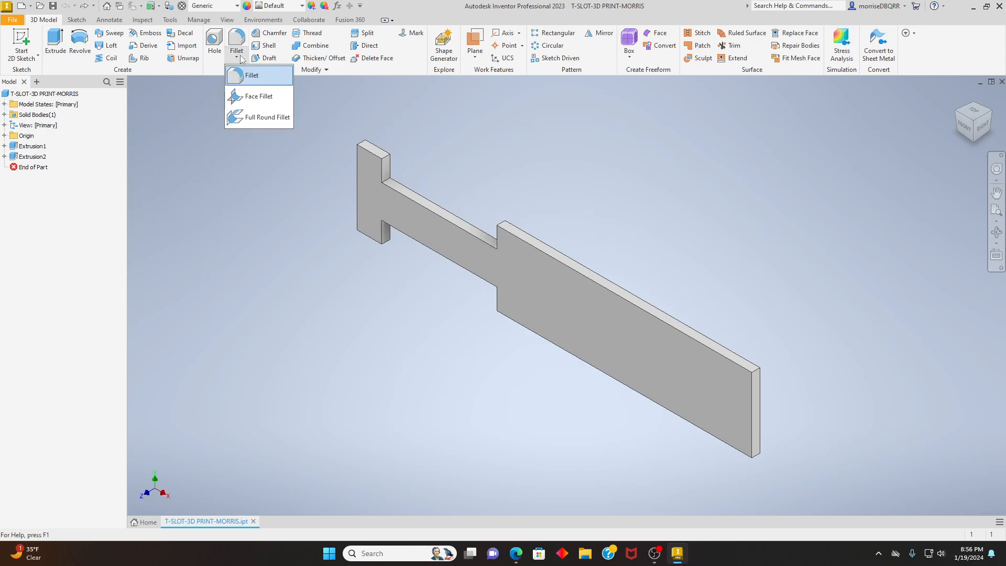
pyautogui.click(251, 75)
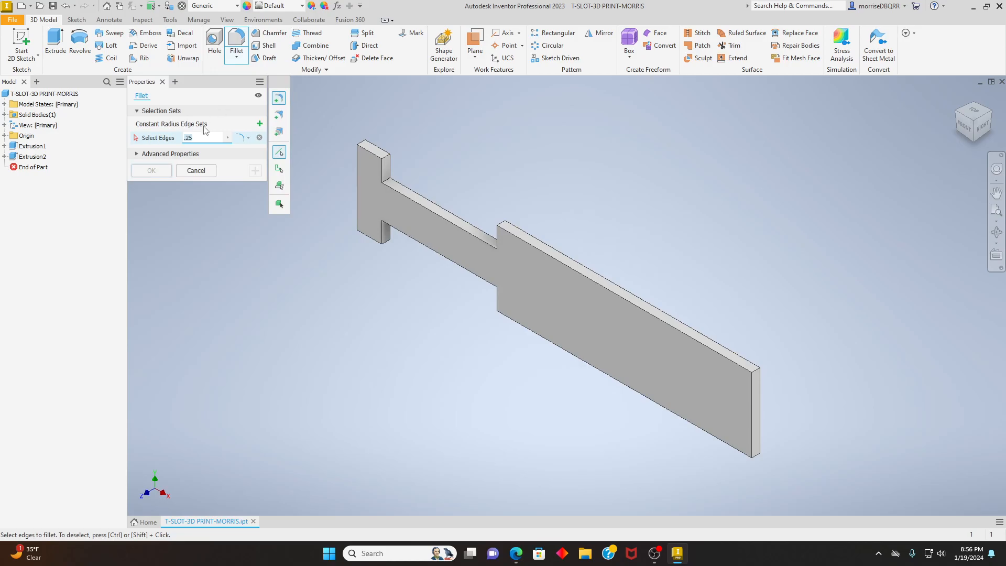
pyautogui.press('BackSpace')
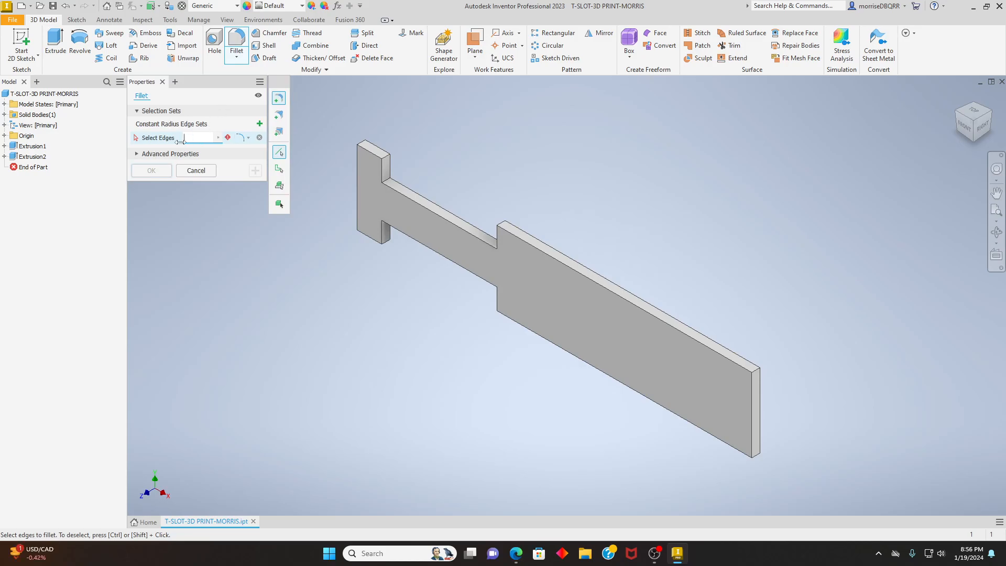
pyautogui.write('.125')
pyautogui.click(756, 371)
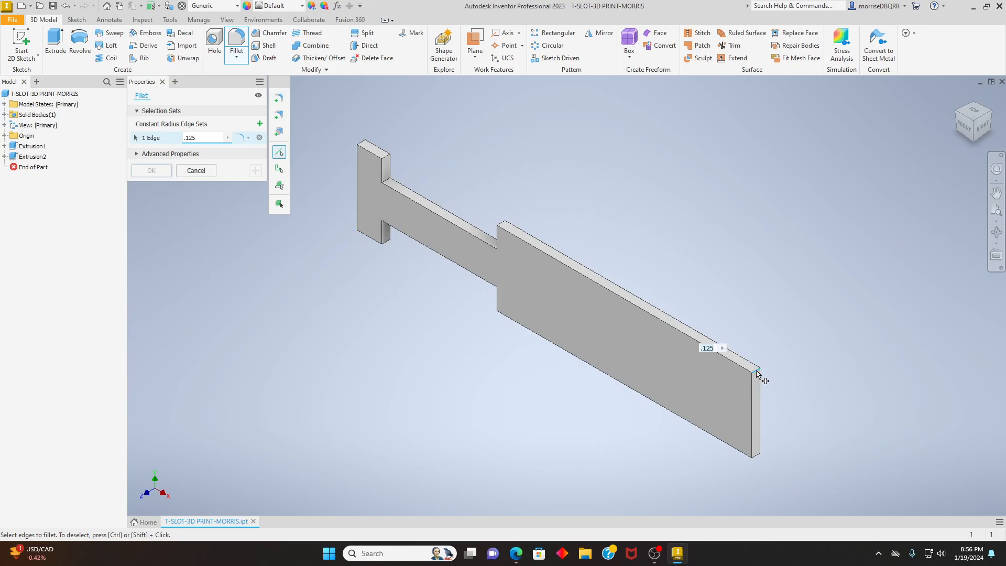
pyautogui.click(758, 458)
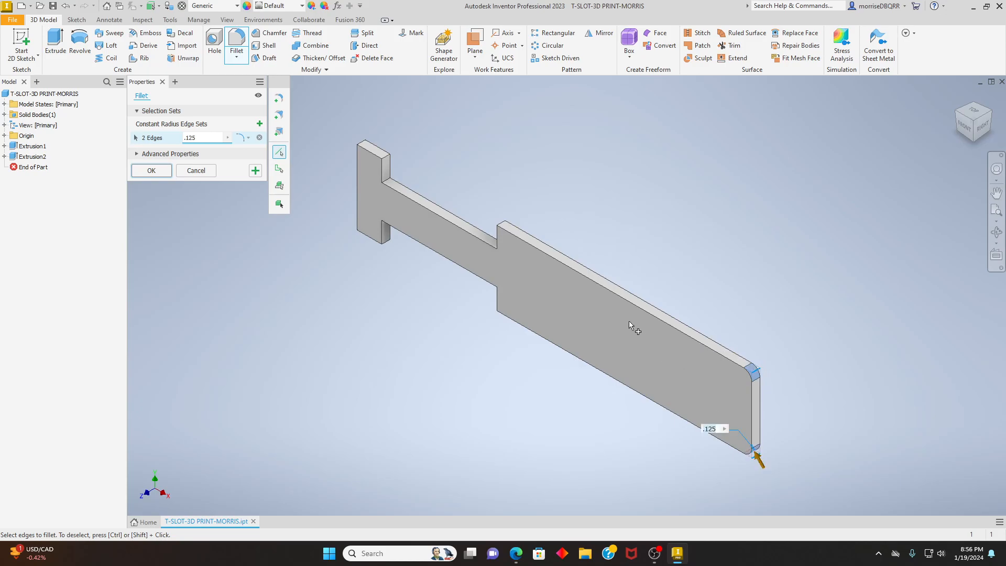
pyautogui.click(503, 222)
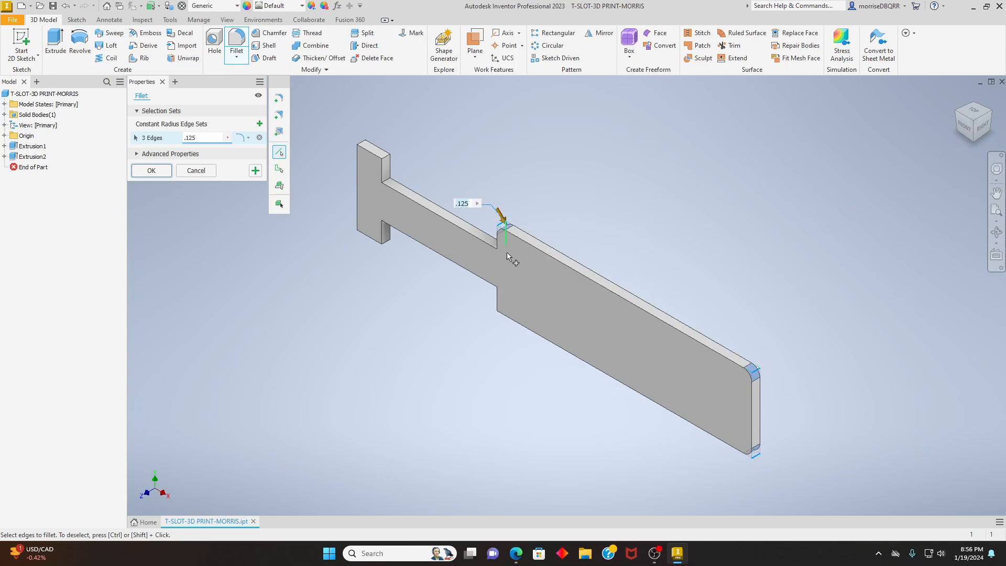
pyautogui.click(502, 311)
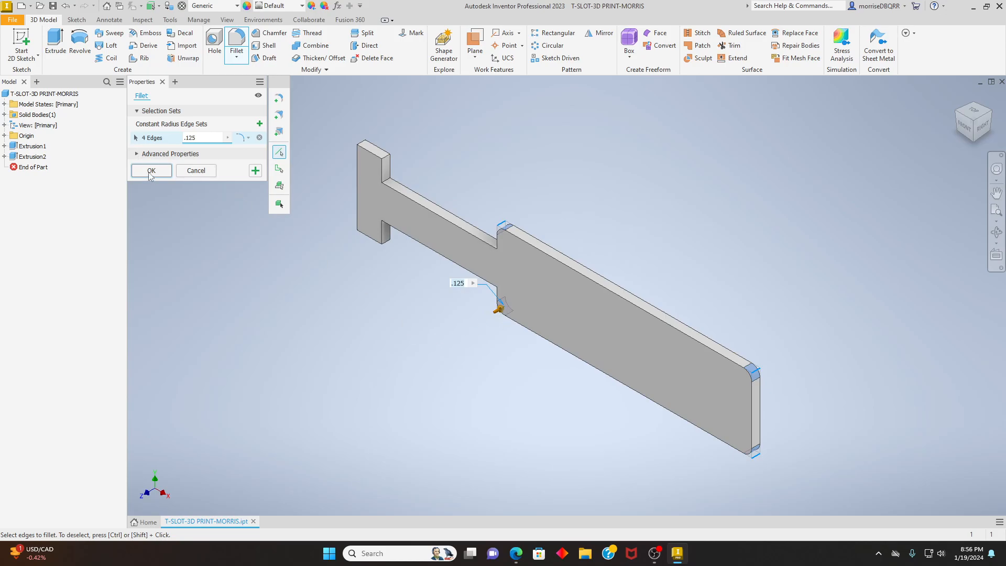
pyautogui.click(150, 171)
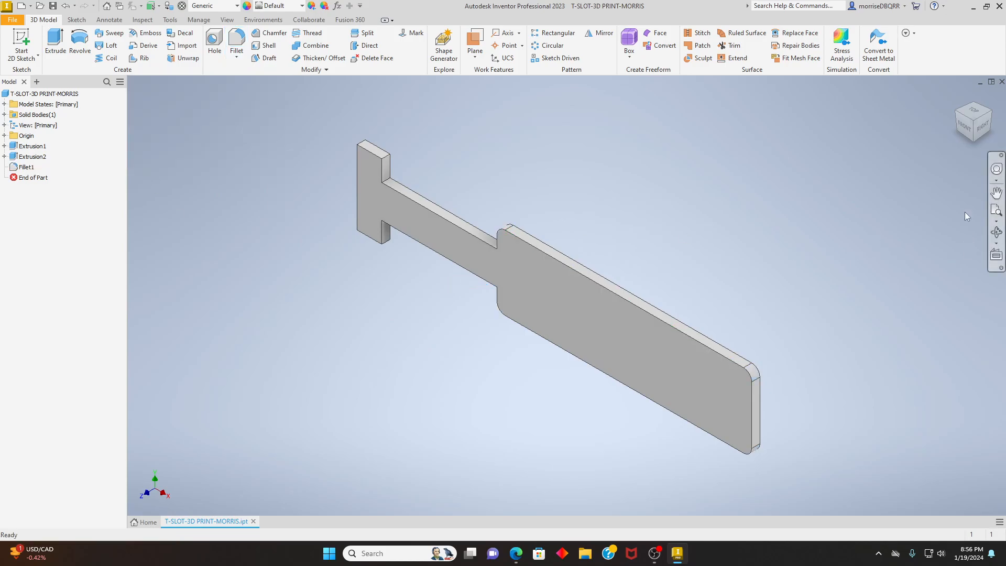
# - Assign "Steel, Alloy" as the part's material in its physical iProperties
pyautogui.click(961, 130)
pyautogui.click(985, 110)
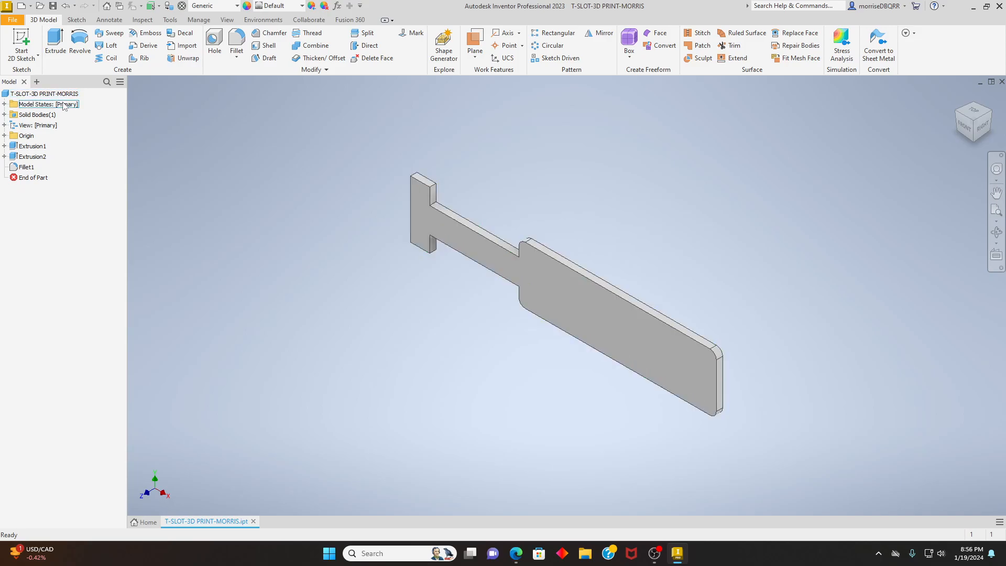
pyautogui.rightClick(39, 95)
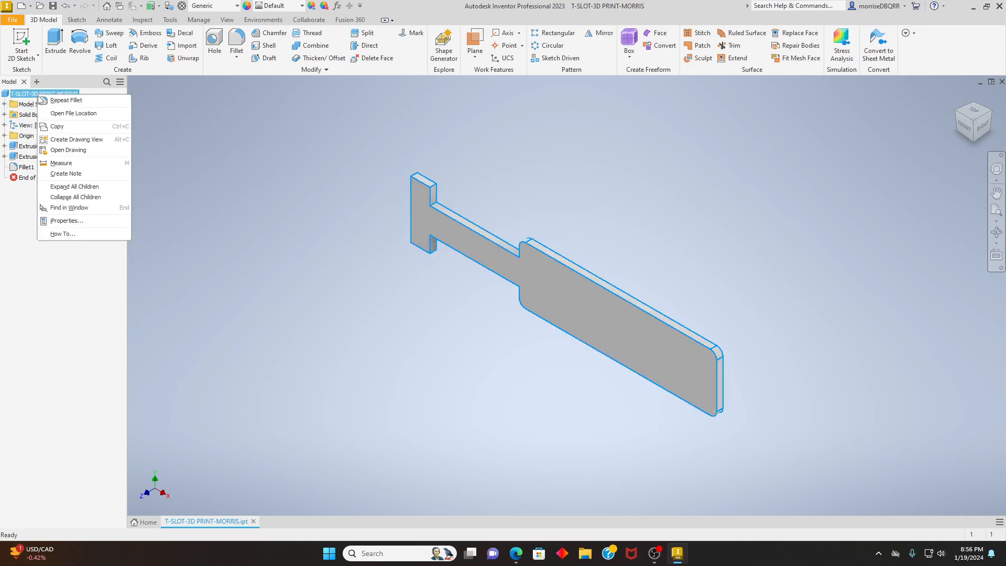
pyautogui.click(78, 221)
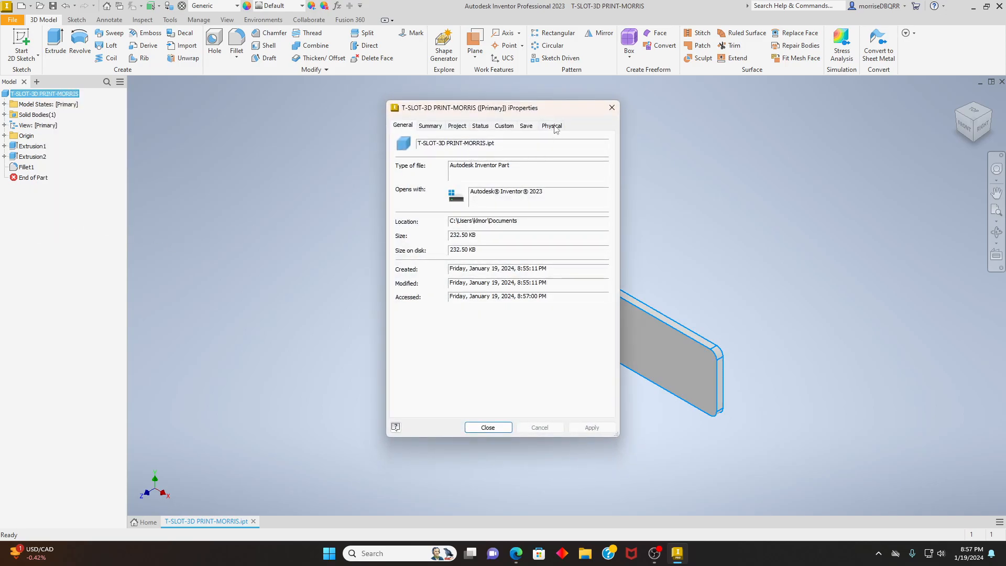
pyautogui.click(552, 126)
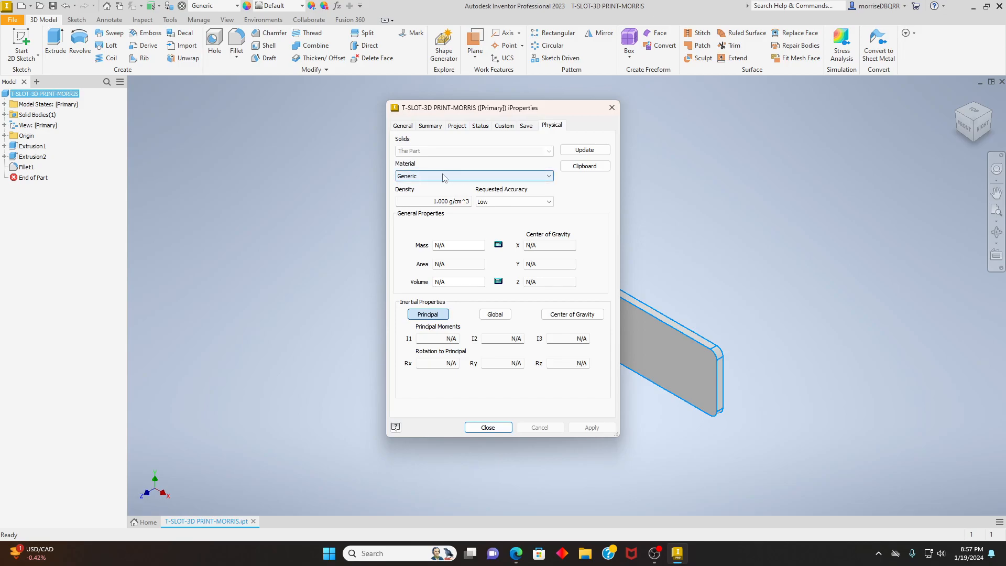
pyautogui.click(549, 177)
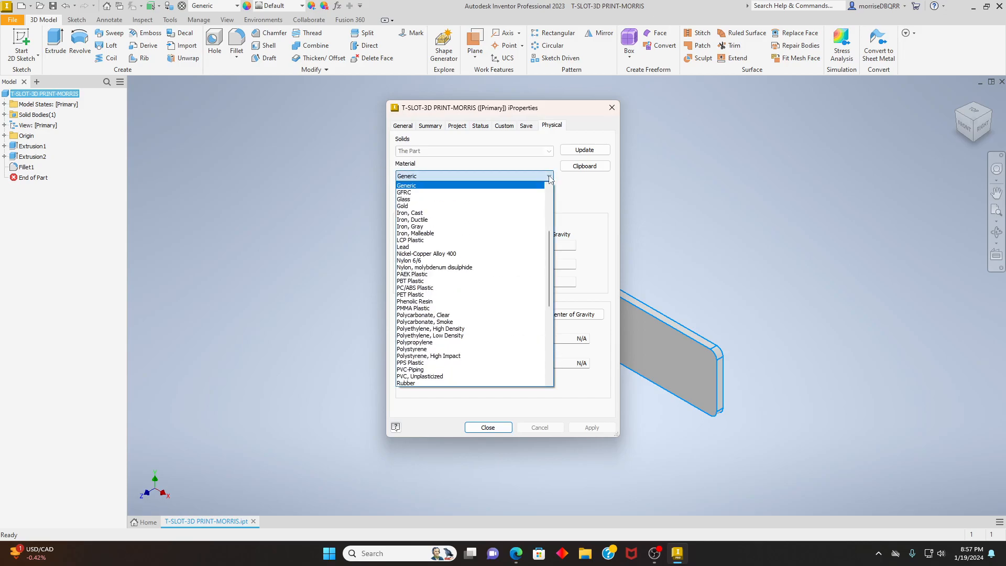
pyautogui.moveTo(552, 246); pyautogui.dragTo(554, 307)
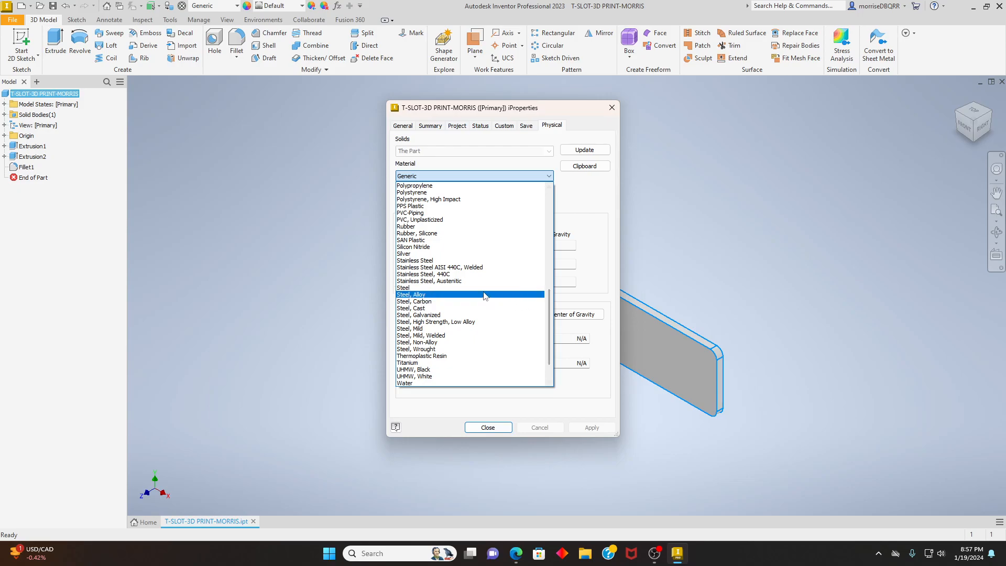
pyautogui.click(439, 294)
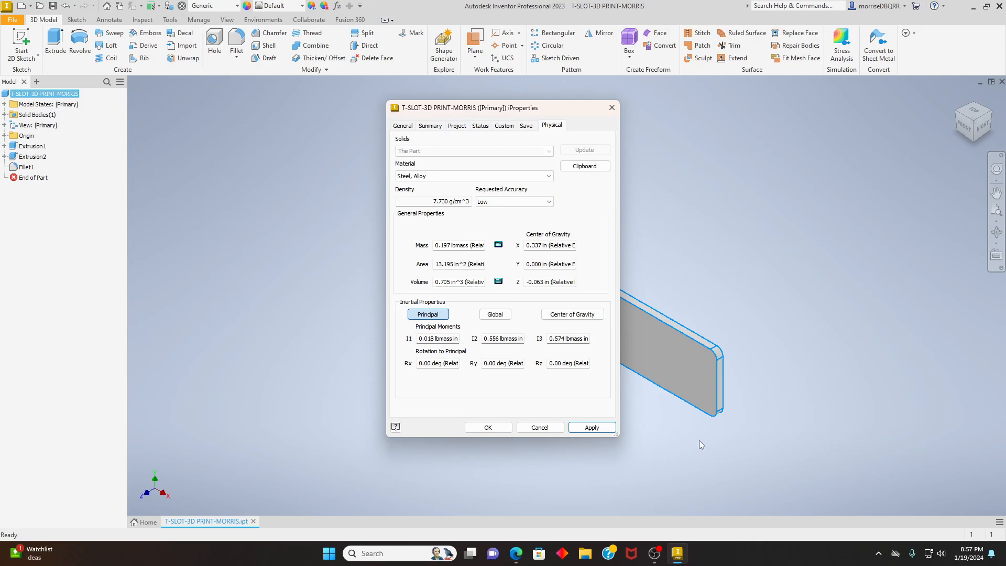
pyautogui.click(591, 428)
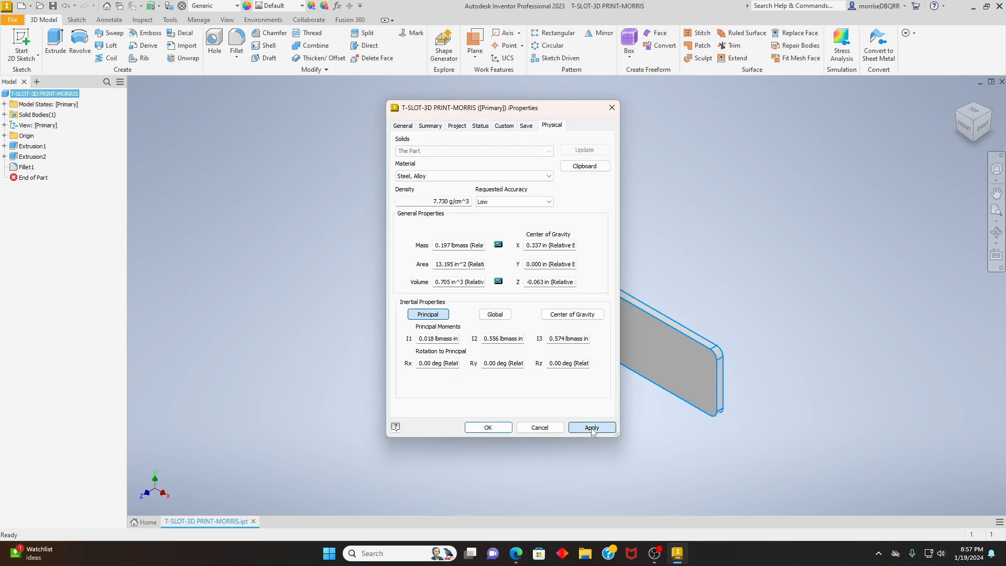
pyautogui.click(498, 427)
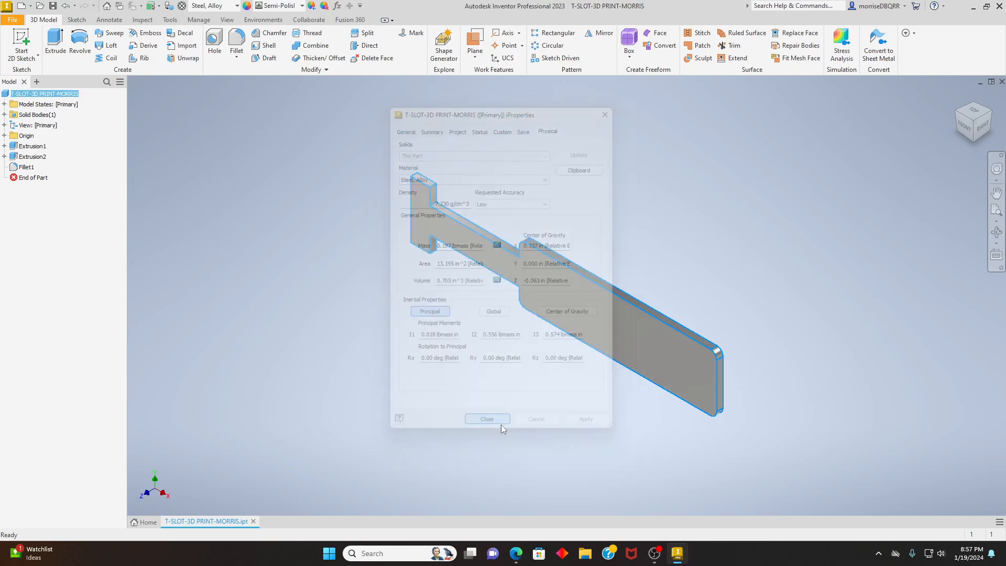
# - Examine the rounded corners of the plate's wide section and the overall part up close
pyautogui.click(556, 375)
pyautogui.scroll(-4, 655, 356)
pyautogui.scroll(3, 725, 384)
pyautogui.scroll(-2, 770, 378)
pyautogui.scroll(2, 786, 369)
pyautogui.scroll(-2, 785, 368)
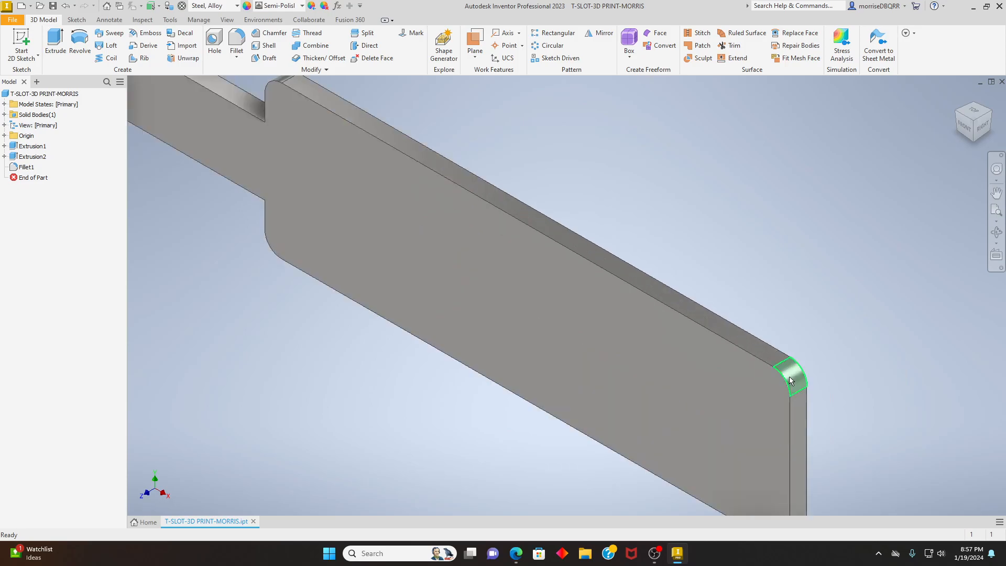
pyautogui.scroll(5, 786, 368)
pyautogui.scroll(-3, 559, 332)
pyautogui.press('F2')
pyautogui.moveTo(511, 358); pyautogui.dragTo(516, 373)
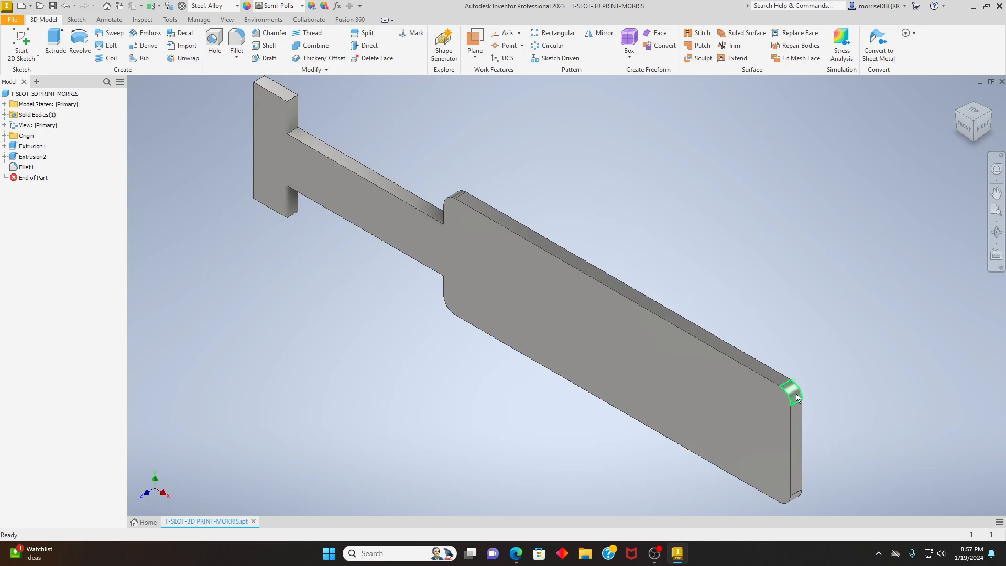
pyautogui.scroll(3, 631, 395)
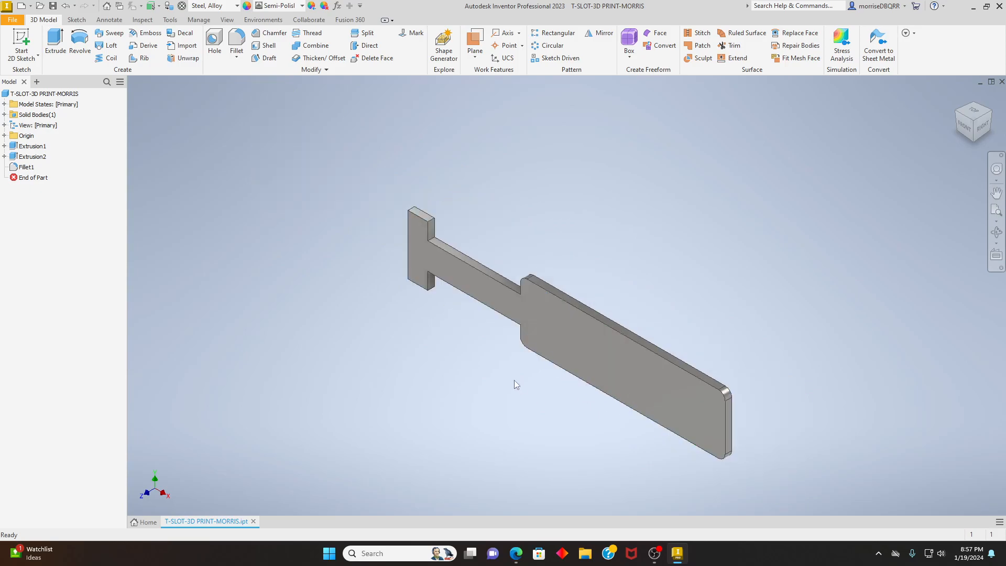
pyautogui.moveTo(503, 377); pyautogui.dragTo(446, 342, button='middle')
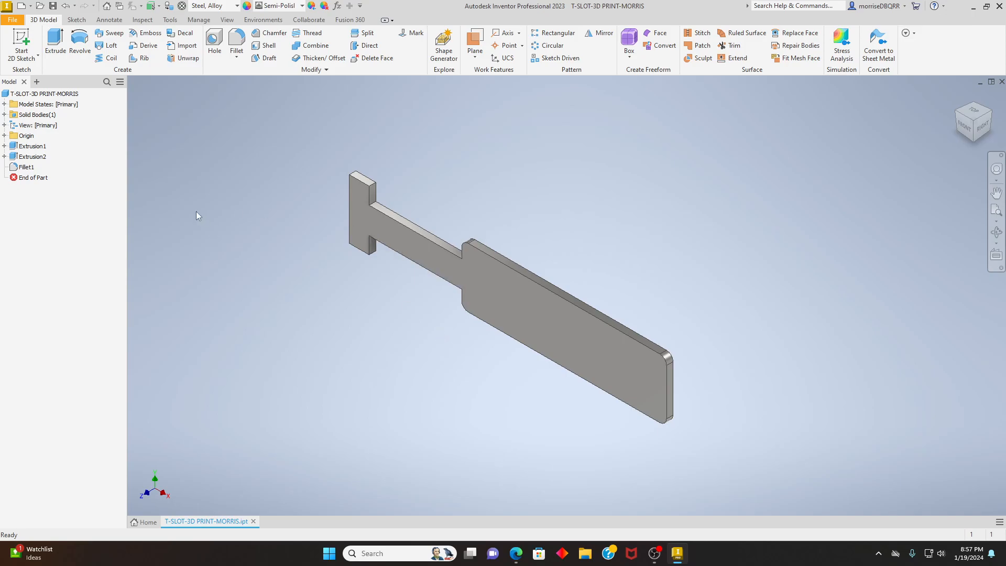
# - Start a 2D sketch on the plate's large front face
pyautogui.click(22, 56)
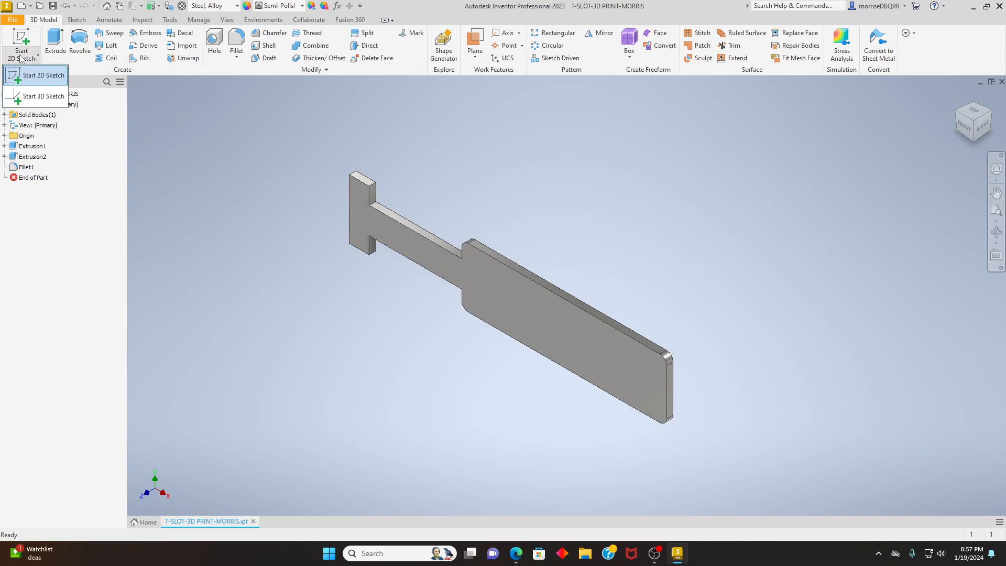
pyautogui.click(40, 83)
pyautogui.click(571, 351)
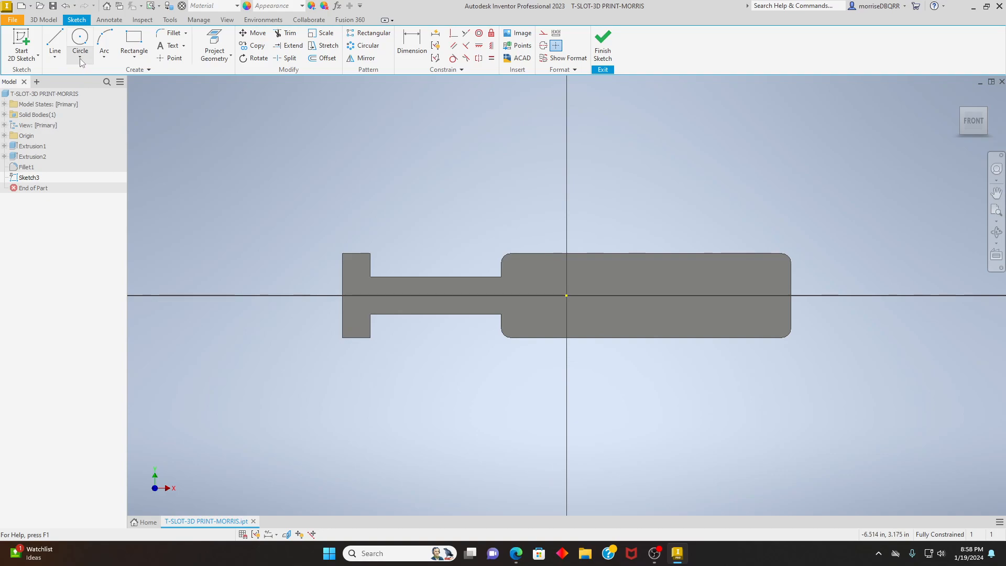
pyautogui.click(80, 59)
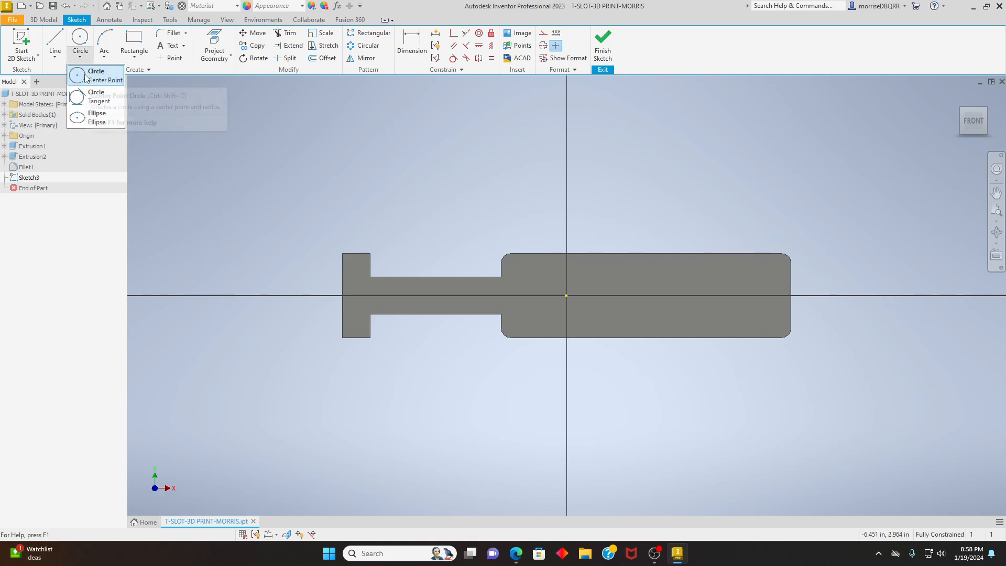
pyautogui.click(85, 78)
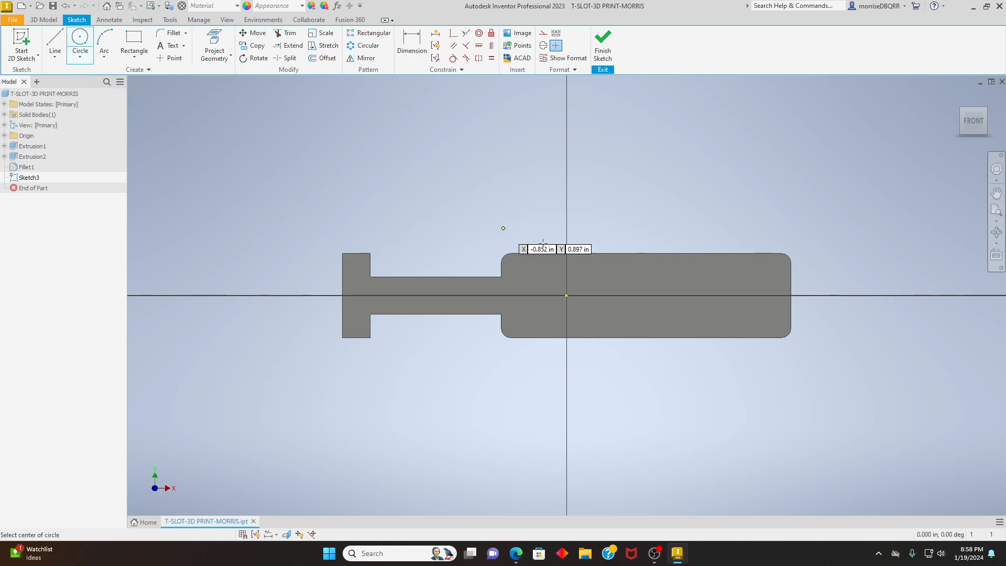
pyautogui.click(728, 276)
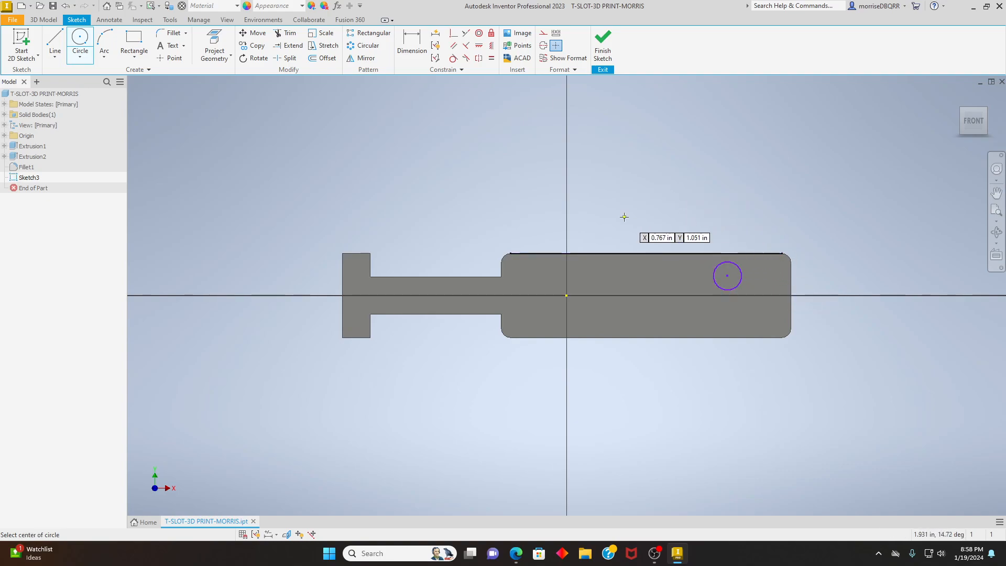
pyautogui.click(65, 6)
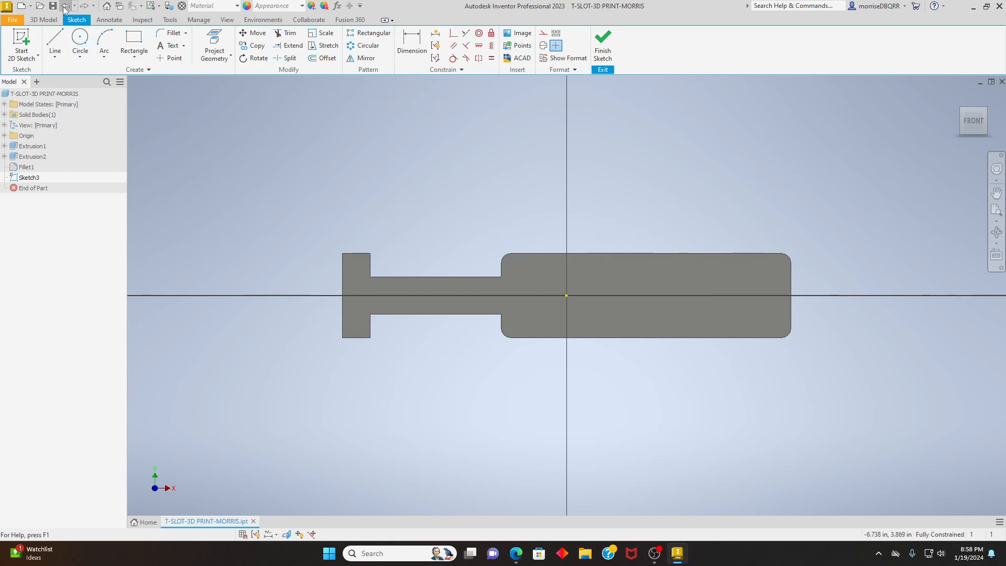
# - Sketch a center-point circle about 0.42 in in diameter in the upper half of the plate's wide section
pyautogui.click(80, 56)
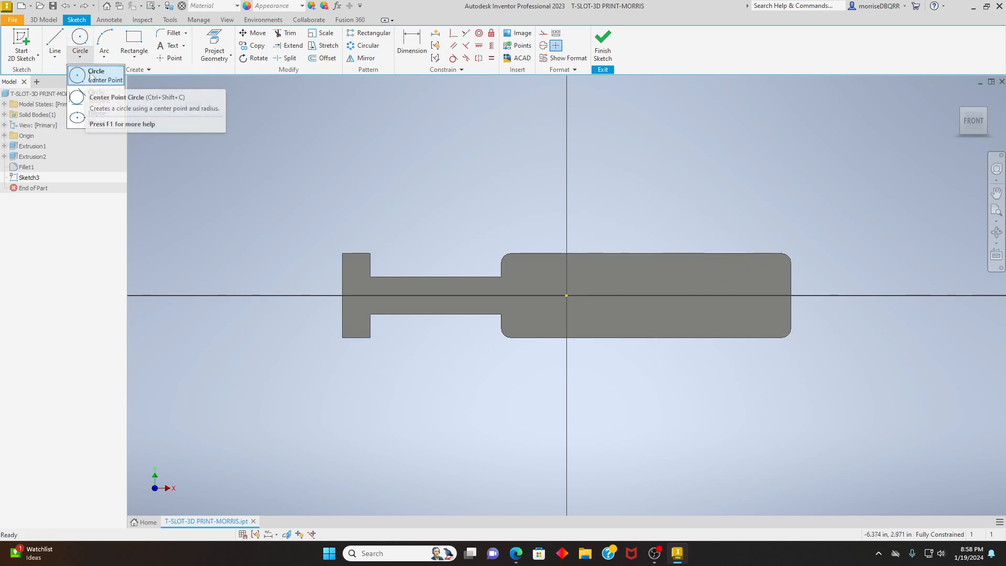
pyautogui.click(96, 77)
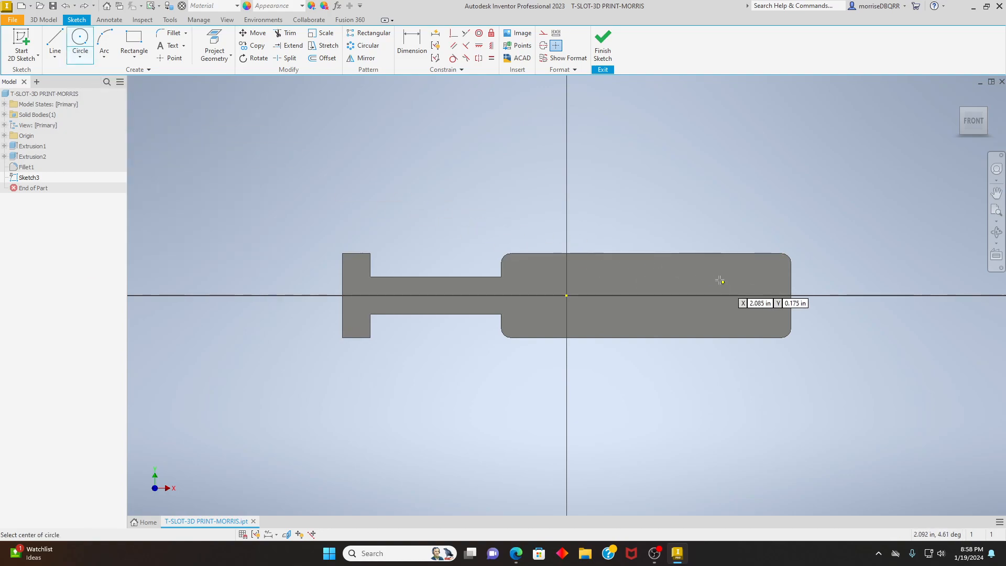
pyautogui.click(699, 274)
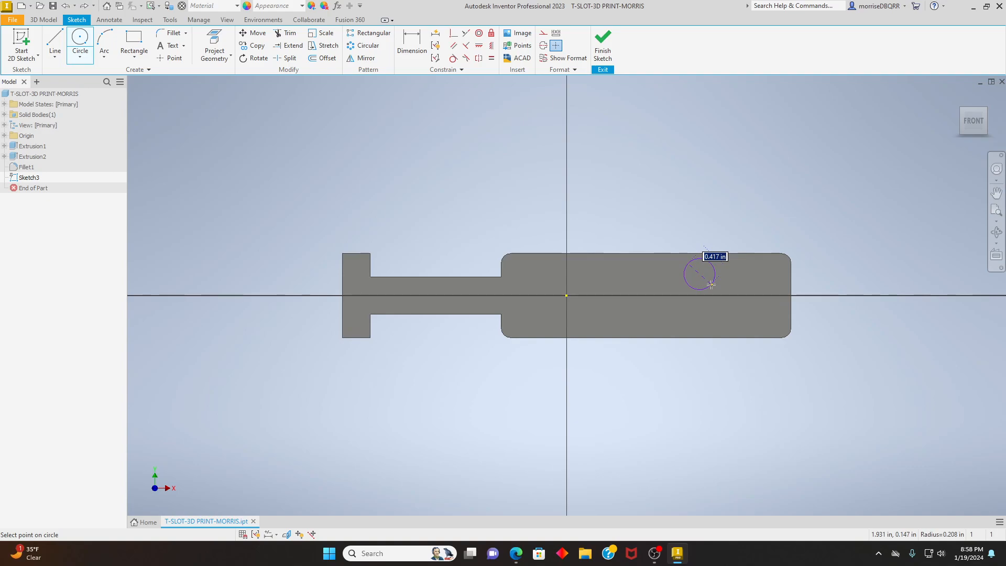
pyautogui.click(711, 284)
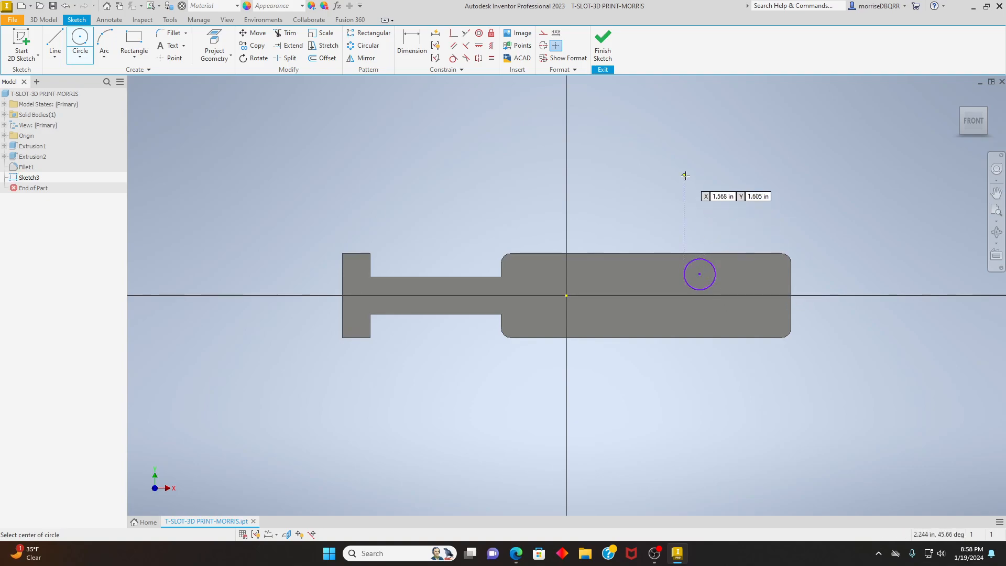
pyautogui.rightClick(685, 176)
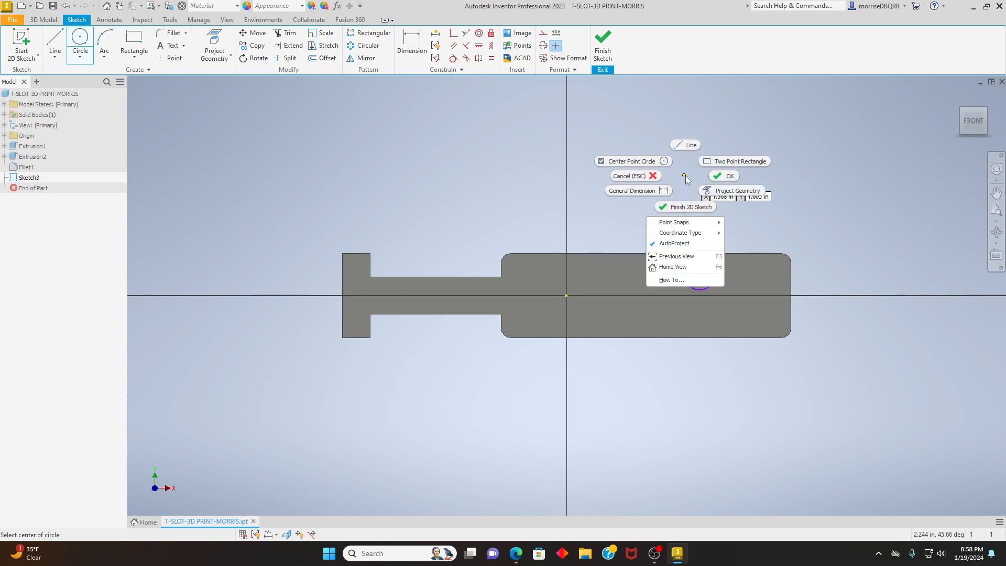
pyautogui.click(724, 176)
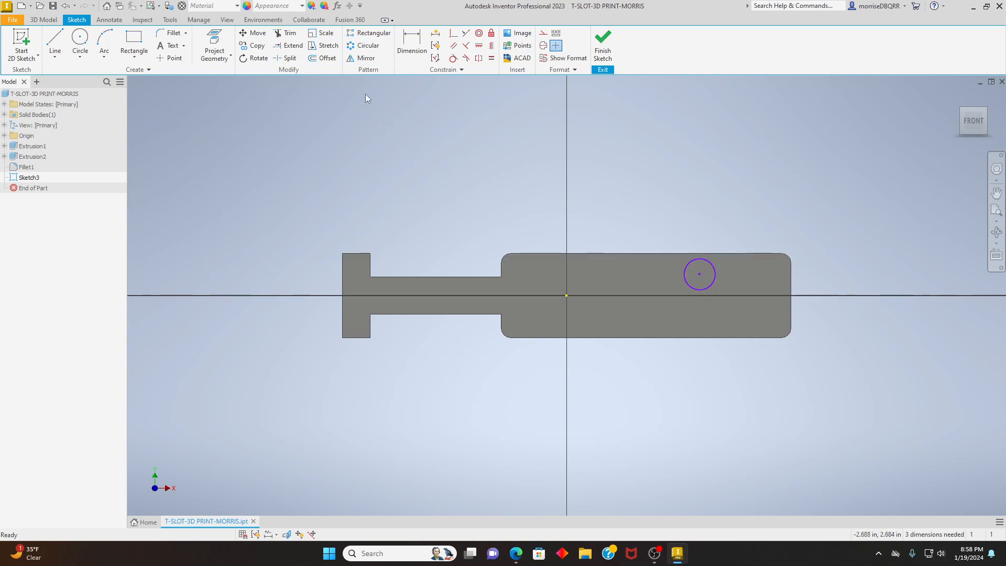
# - Dimension the circle's diameter on the plate's wide section as 0.25 in
pyautogui.click(405, 47)
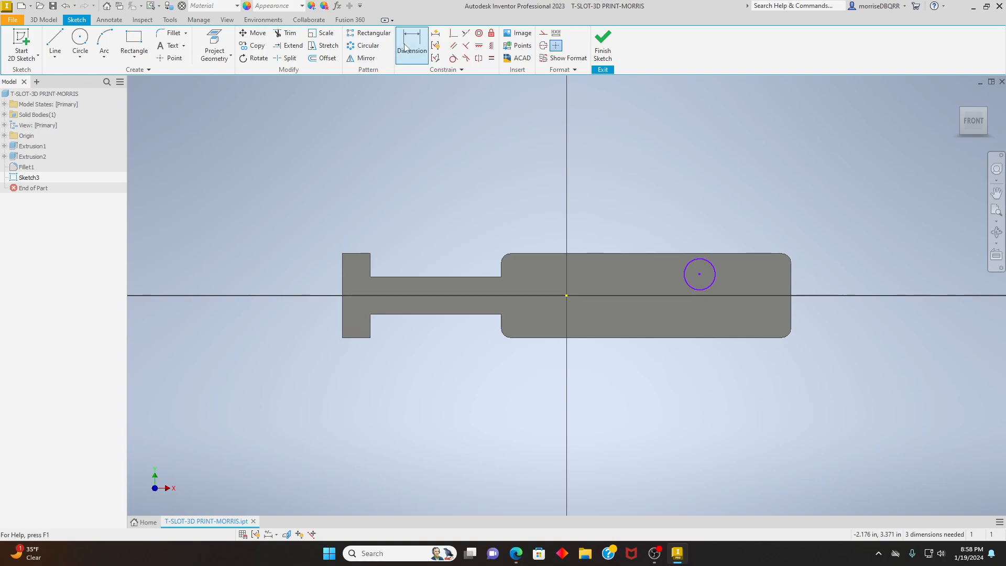
pyautogui.click(690, 263)
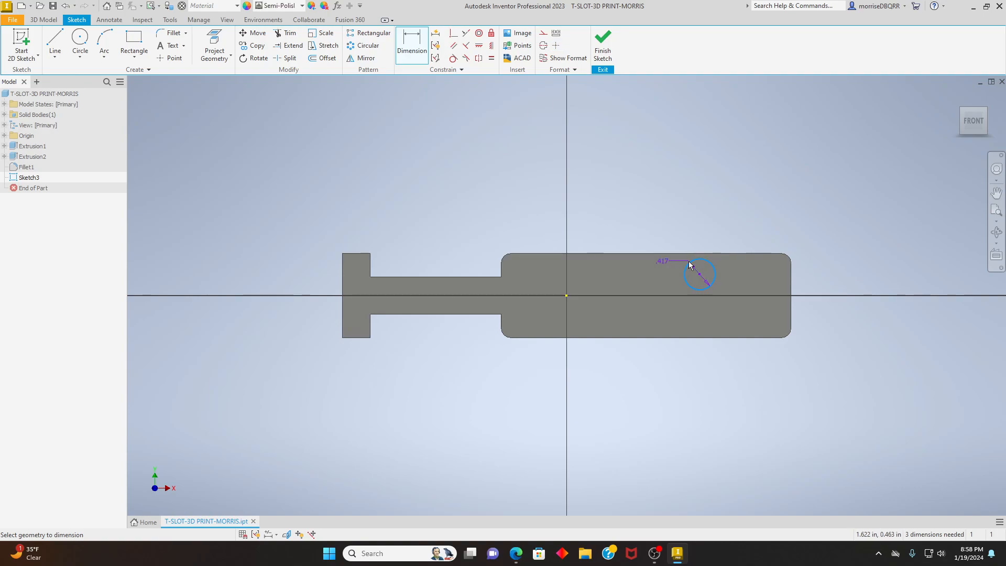
pyautogui.click(679, 229)
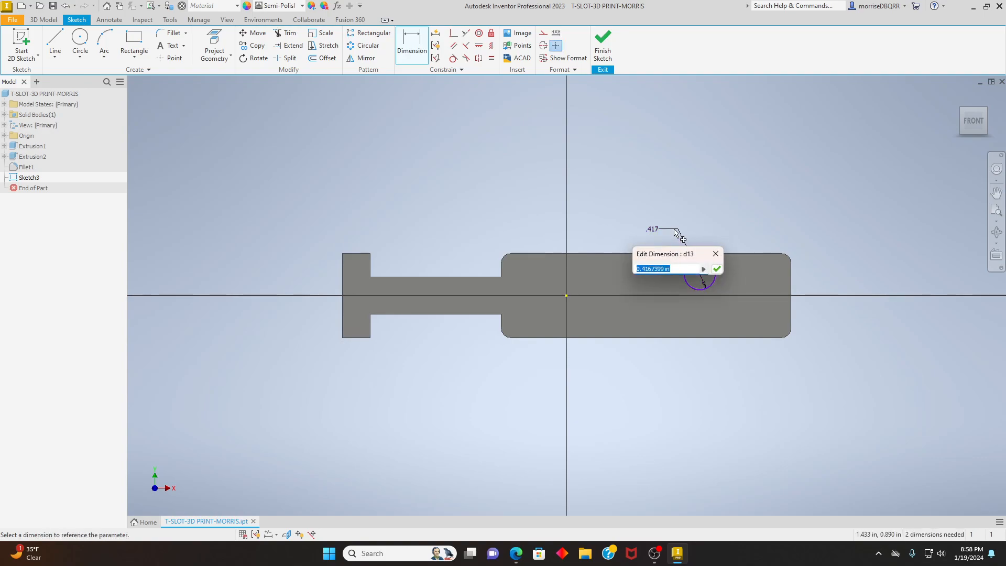
pyautogui.write('.25')
pyautogui.press('Return')
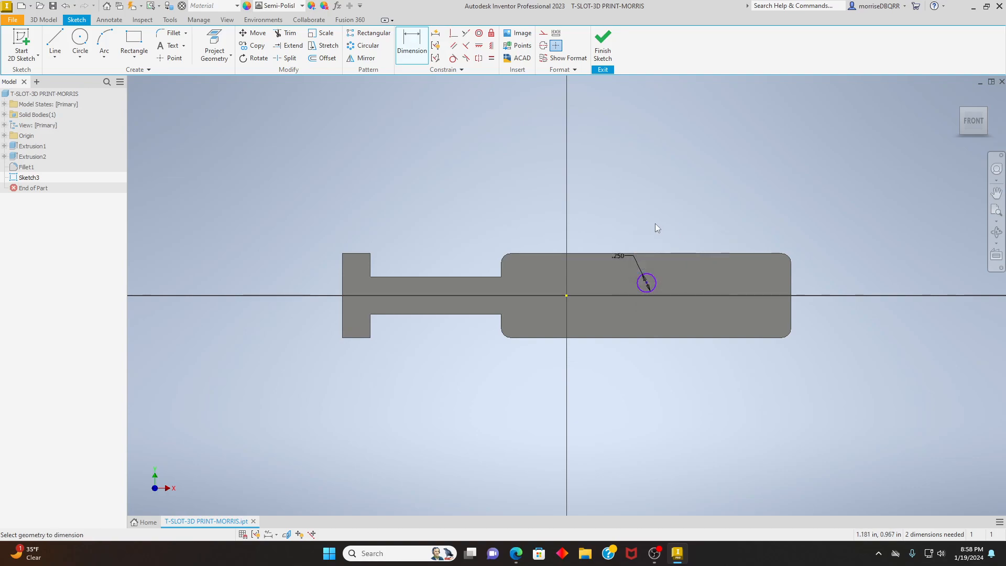
# - Dimension the circle's center 0.563 in from the long upper edge of the wide section
pyautogui.click(674, 254)
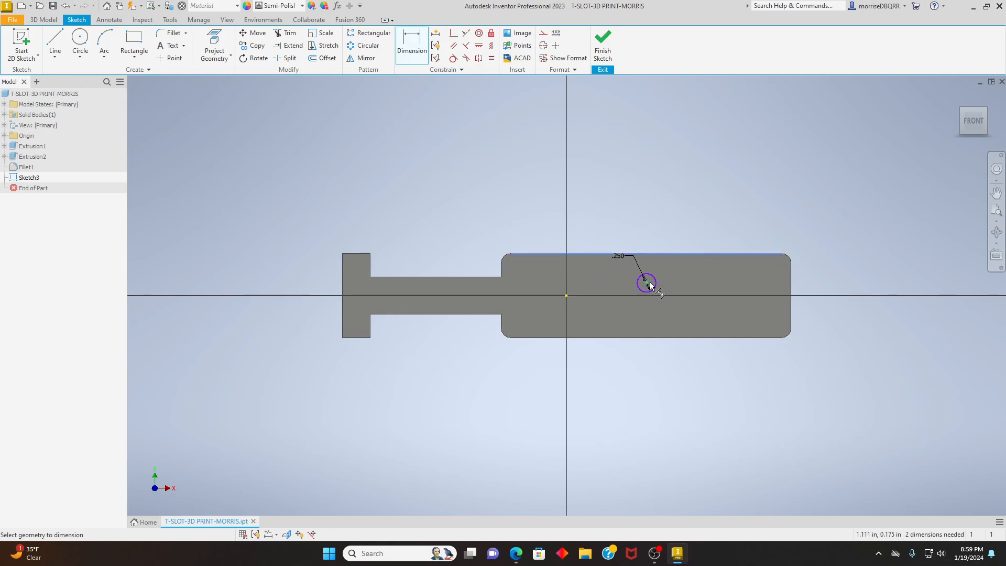
pyautogui.click(648, 283)
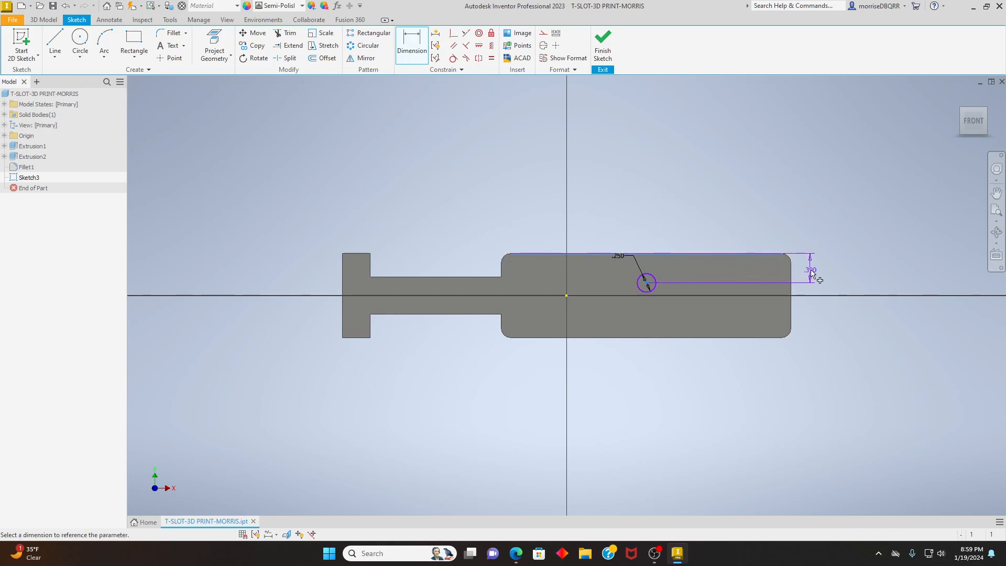
pyautogui.click(811, 274)
pyautogui.press('BackSpace')
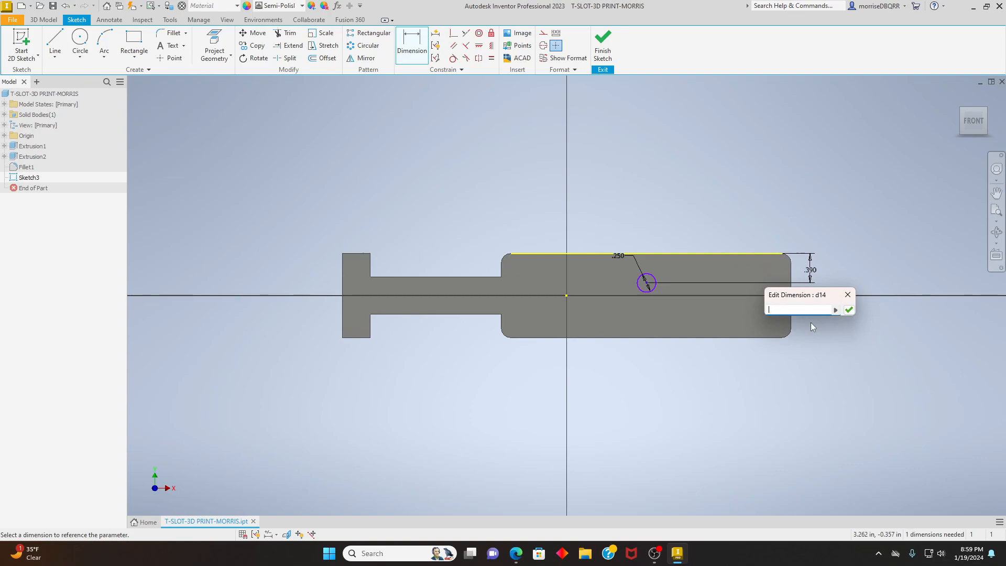
pyautogui.write('.563')
pyautogui.click(848, 309)
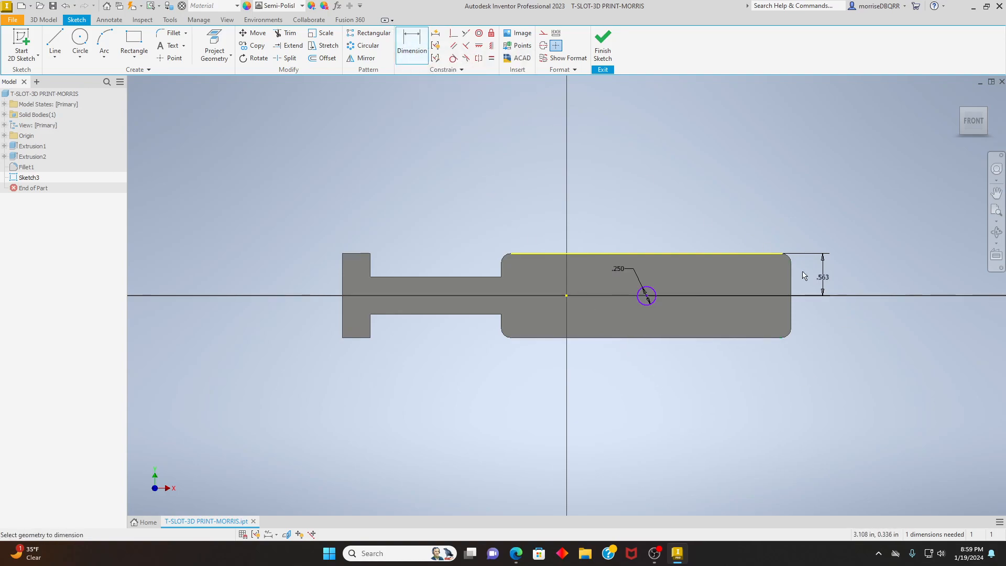
# - Dimension the circle's center 0.313 in from the short end edge of the wide section and finish the sketch
pyautogui.click(791, 286)
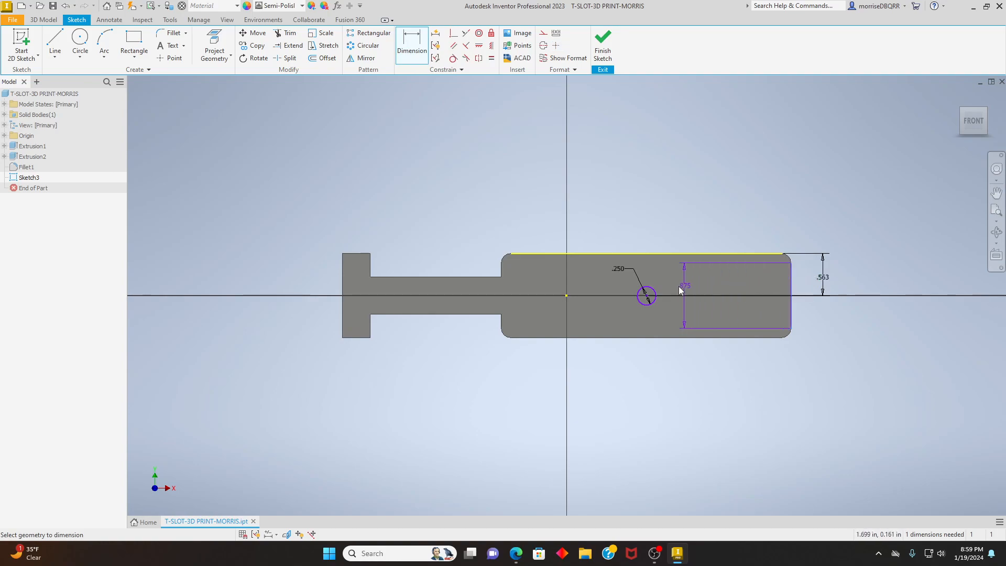
pyautogui.click(646, 296)
pyautogui.click(732, 235)
pyautogui.press('BackSpace')
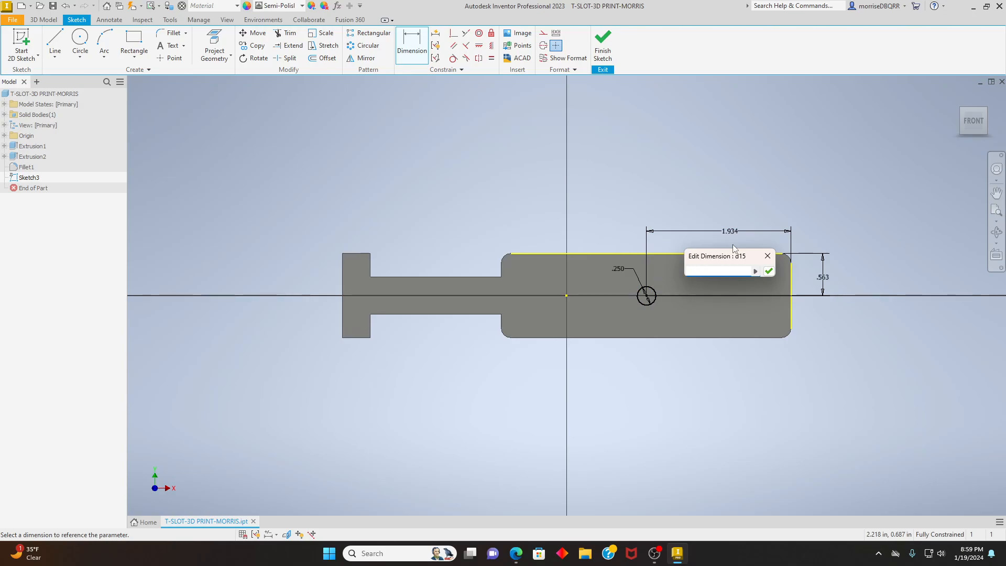
pyautogui.write('.313')
pyautogui.click(768, 270)
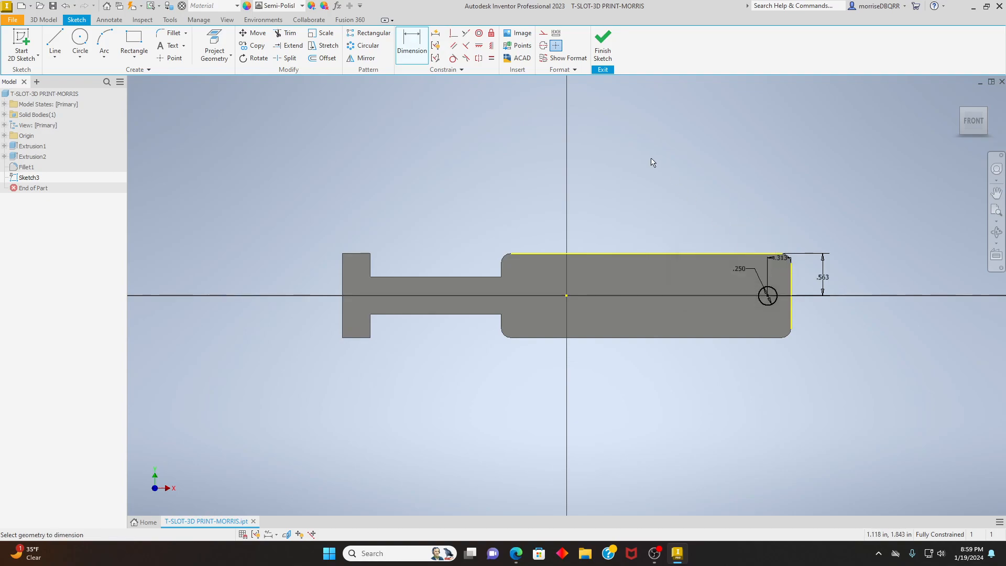
pyautogui.click(605, 53)
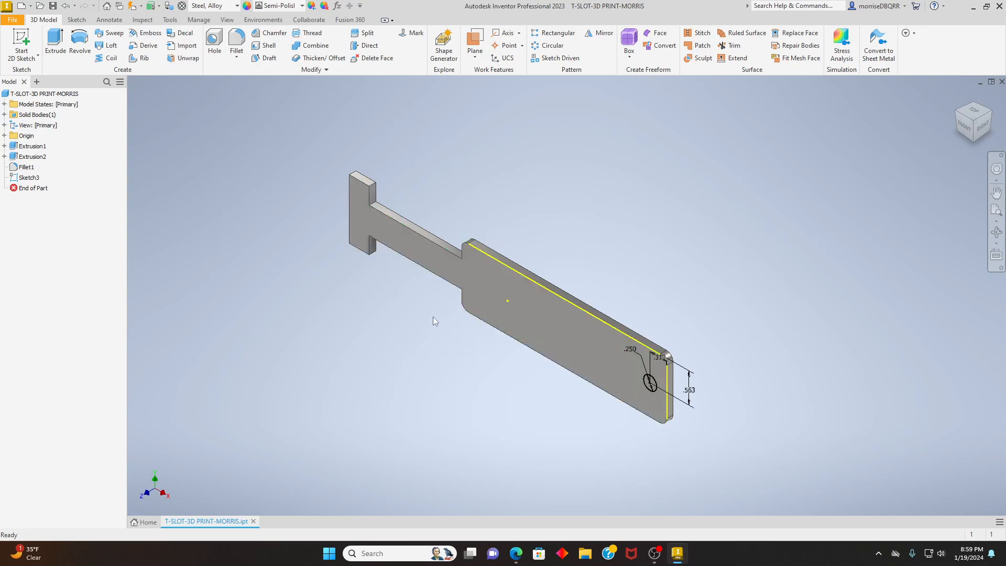
# - Extrude the circle as a 1 in cut back through the plate to make the hole, and save the part
pyautogui.click(55, 42)
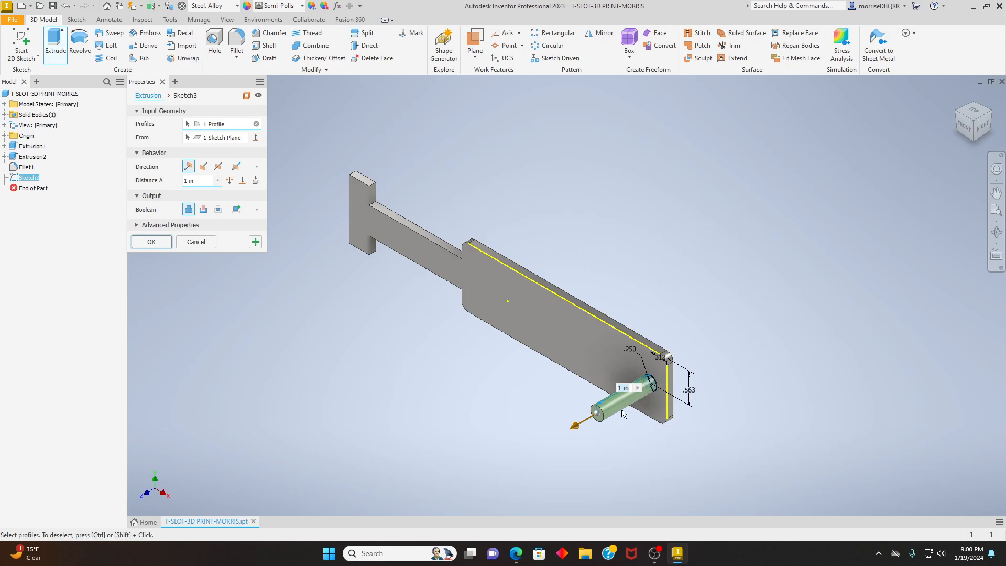
pyautogui.click(203, 168)
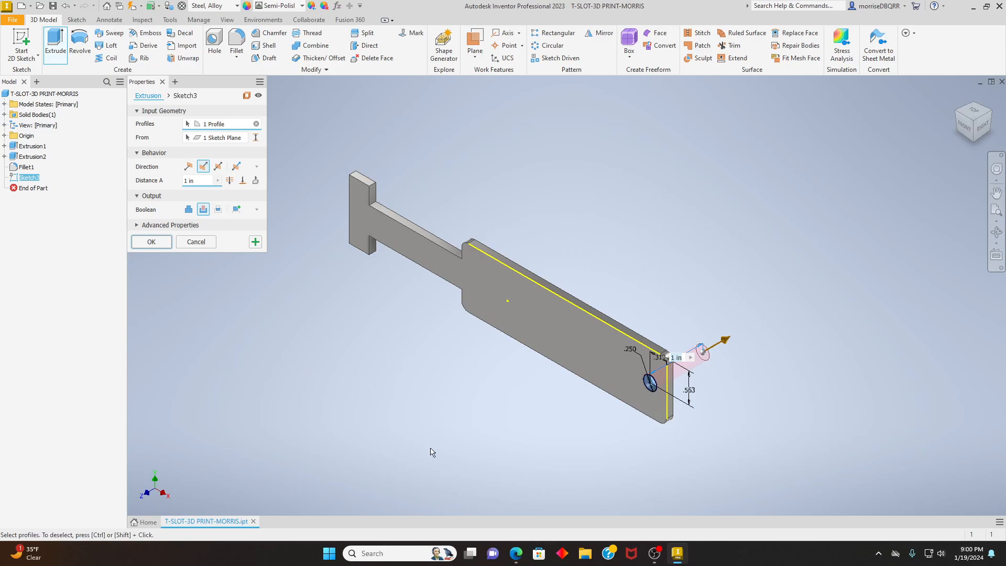
pyautogui.click(150, 242)
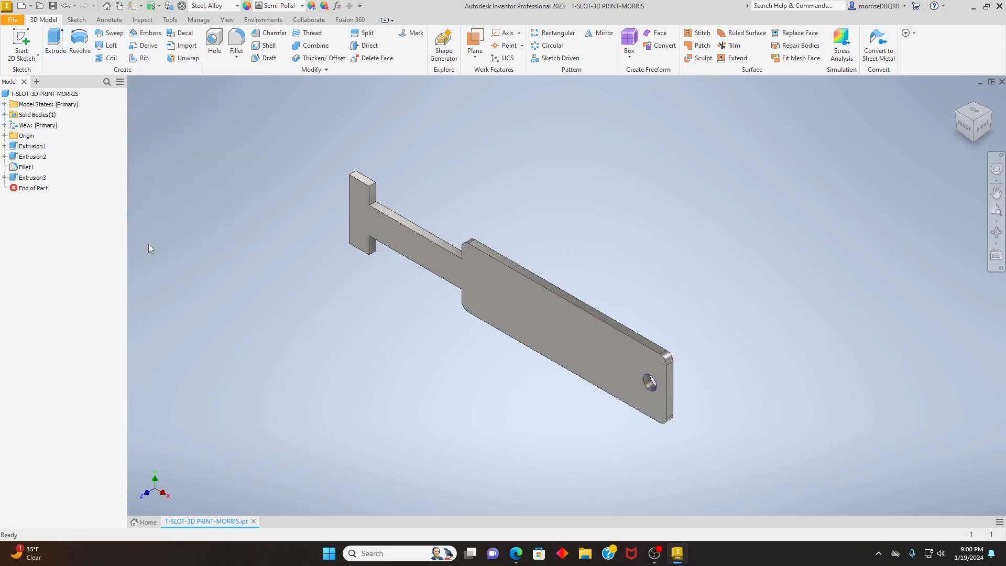
pyautogui.click(9, 21)
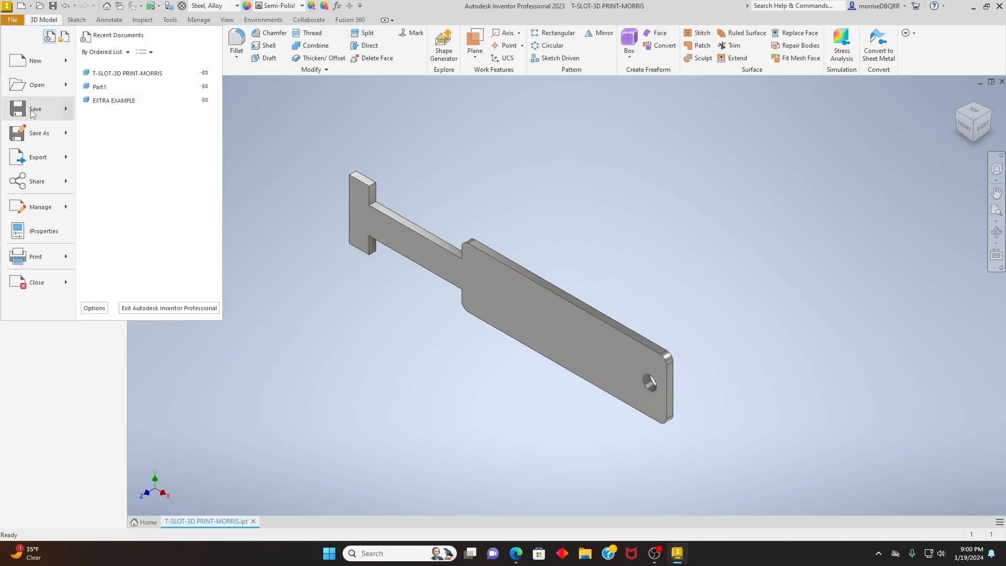
pyautogui.click(31, 108)
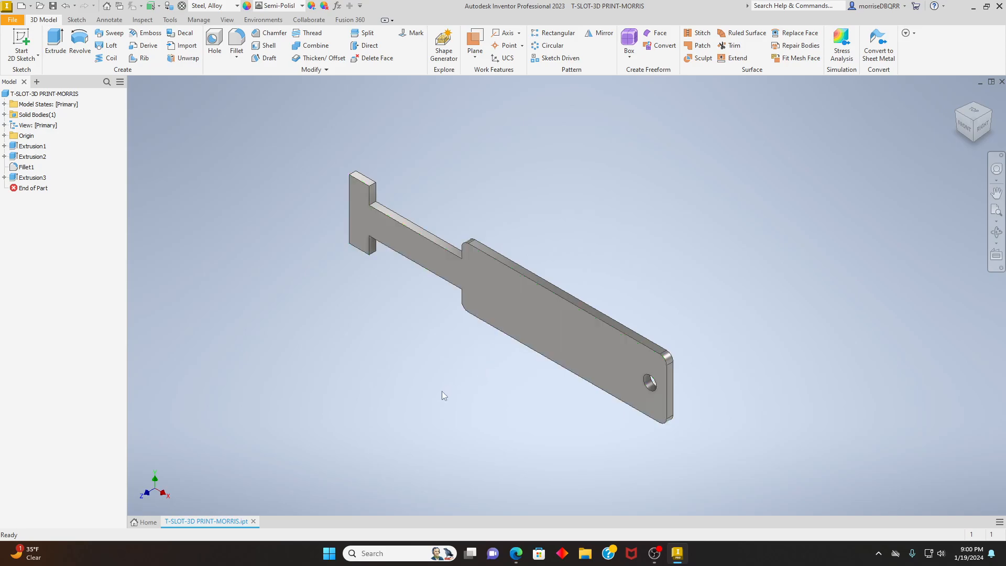
# - Start a 2D sketch on the large front face of the plate with the hole
pyautogui.click(30, 58)
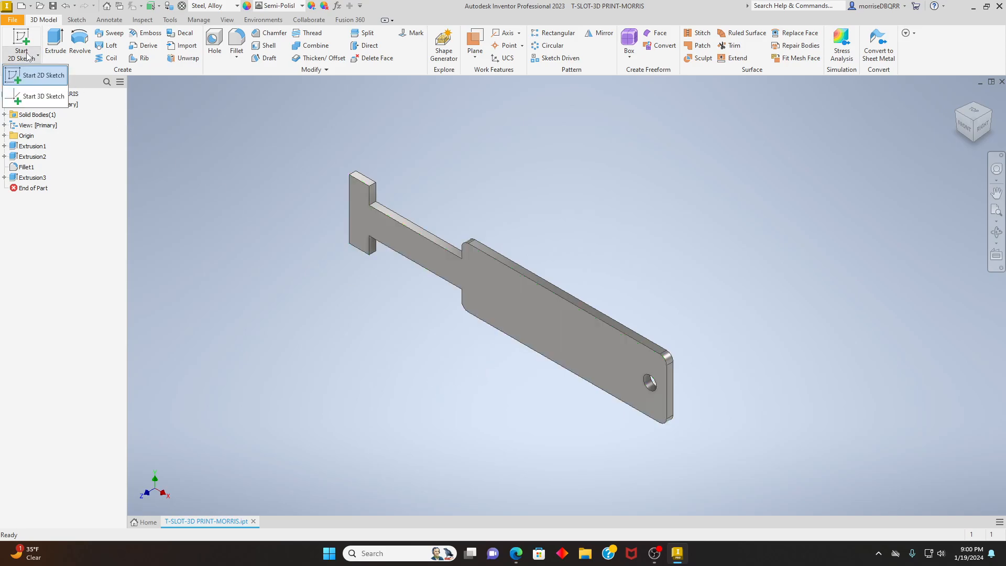
pyautogui.click(30, 74)
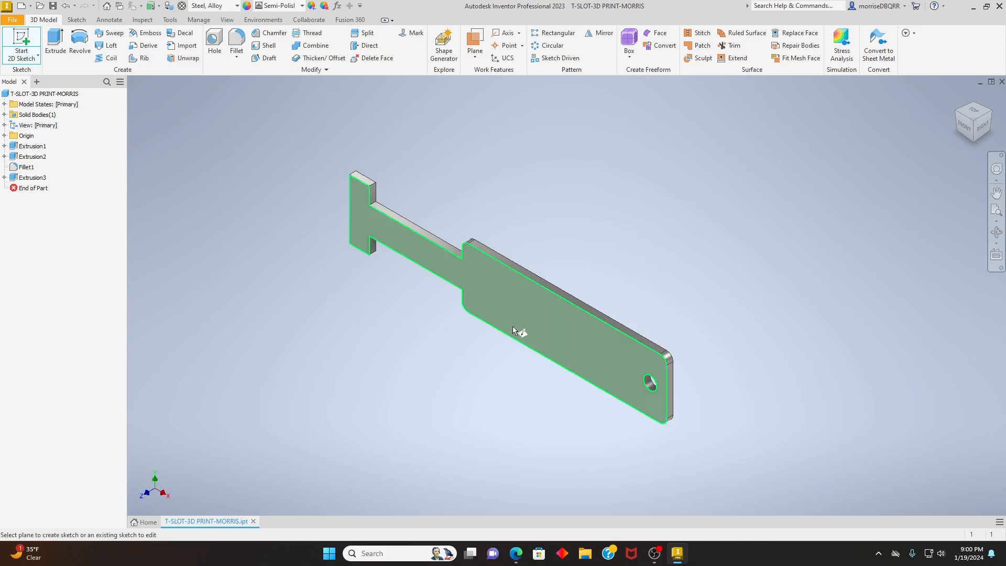
pyautogui.click(530, 318)
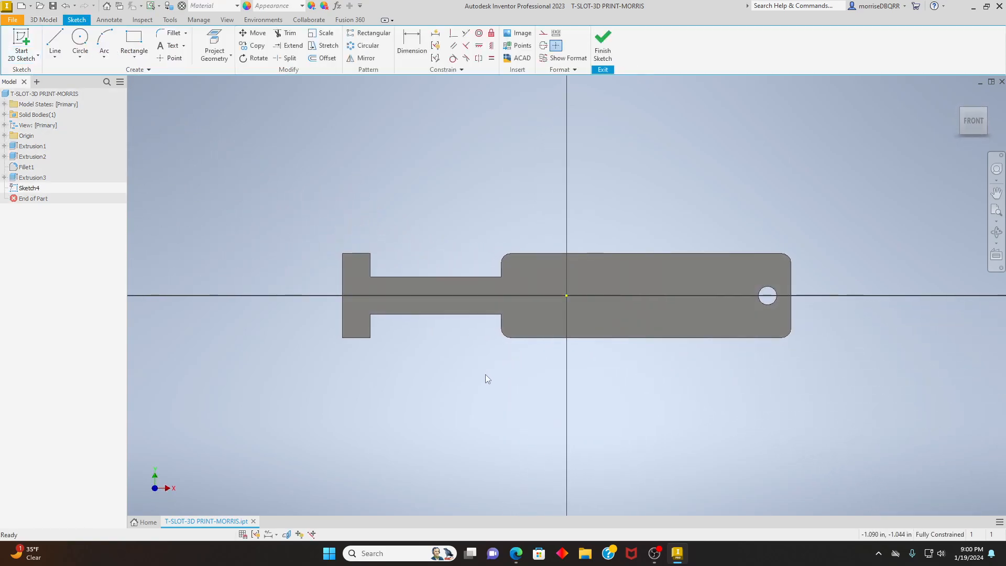
# - Place a sketch text near the origin on the wide section and enter the person's full name in capitals
pyautogui.click(184, 46)
pyautogui.click(182, 67)
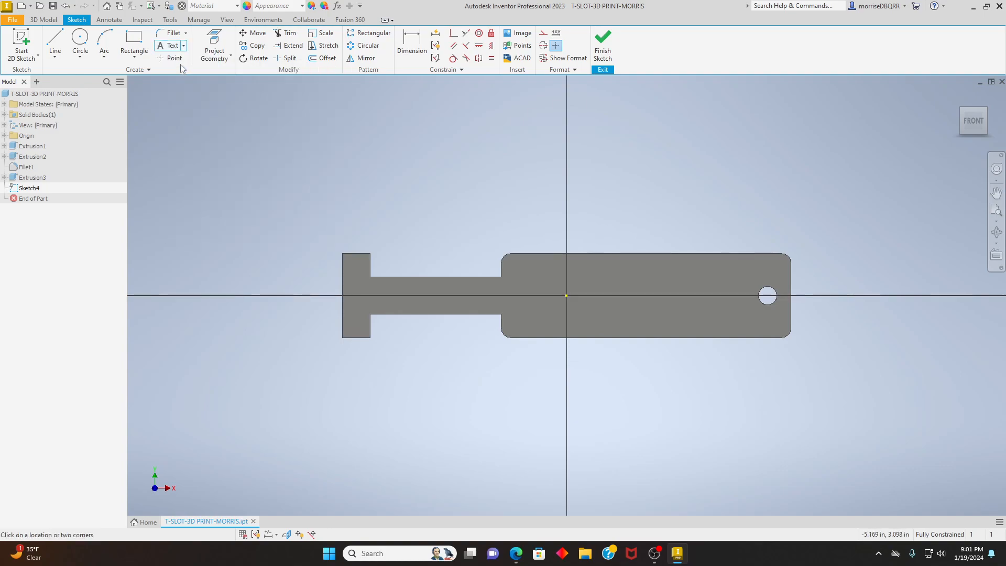
pyautogui.click(579, 296)
pyautogui.write('ED MRO')
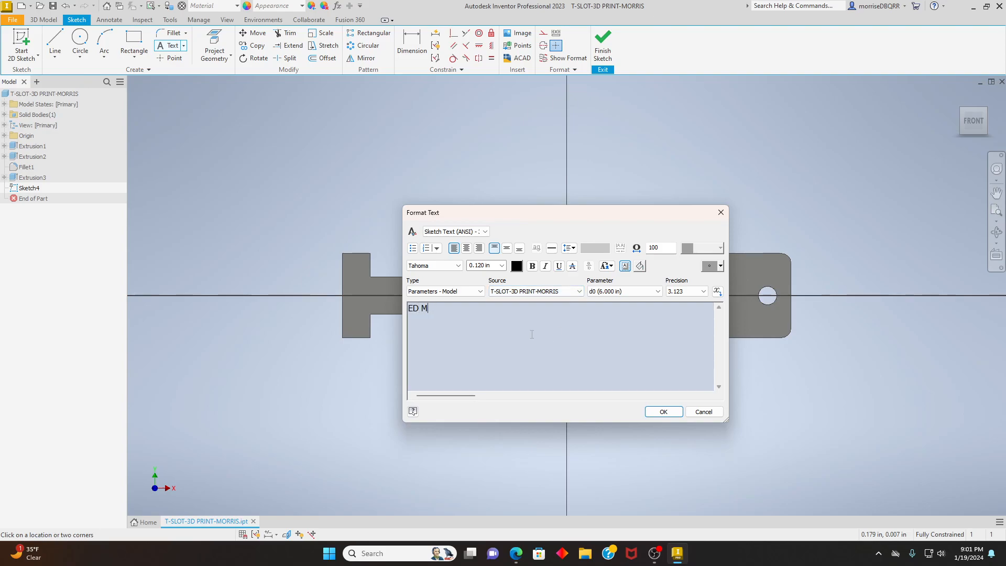
pyautogui.press('BackSpace')
pyautogui.press('BackSpace')
pyautogui.write('ORRIS')
# - Set the height of the whole name text to 0.375 in and end the Text command
pyautogui.moveTo(468, 313); pyautogui.dragTo(408, 310)
pyautogui.click(490, 266)
pyautogui.press('BackSpace')
pyautogui.write('.375')
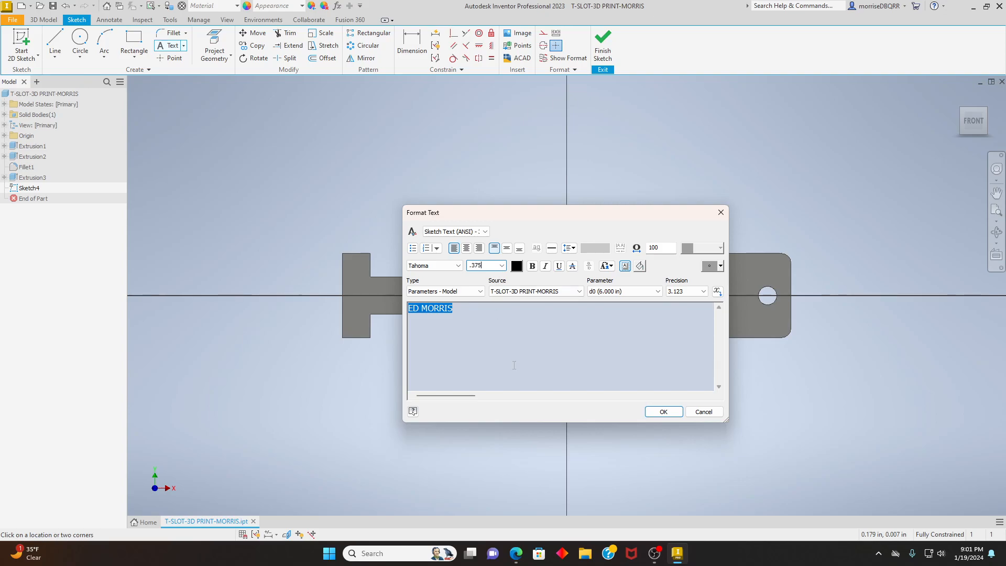
pyautogui.press('Return')
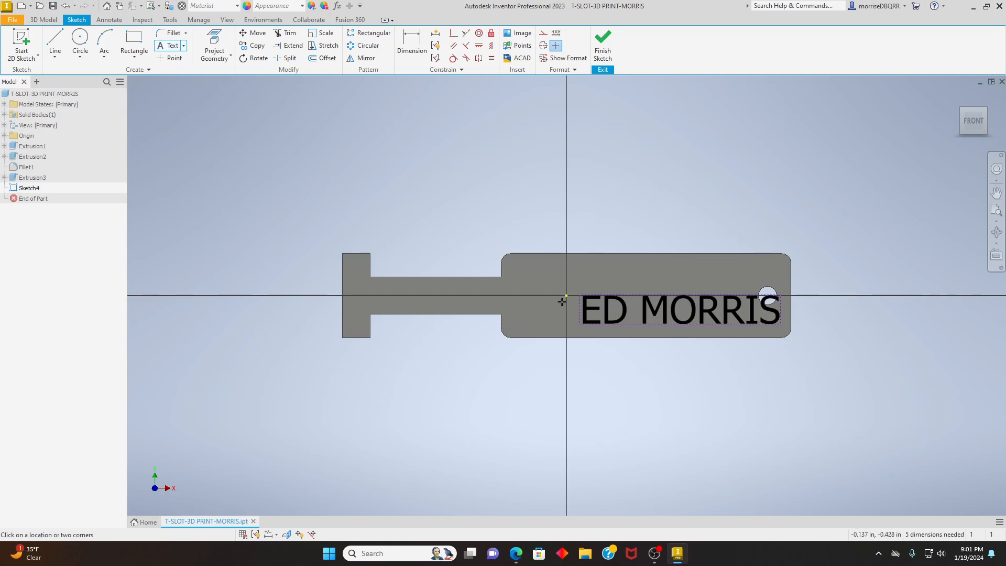
pyautogui.rightClick(636, 186)
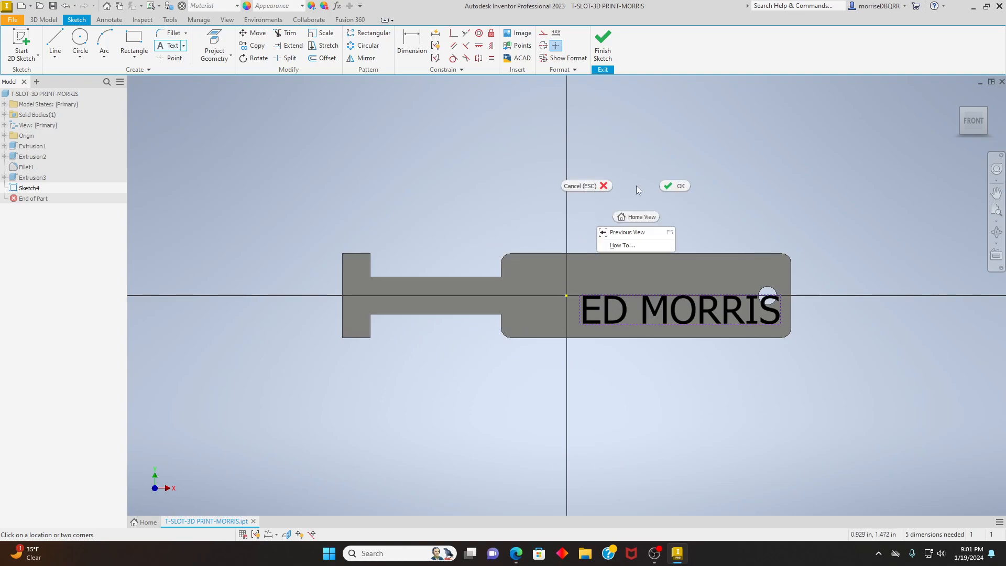
pyautogui.click(678, 187)
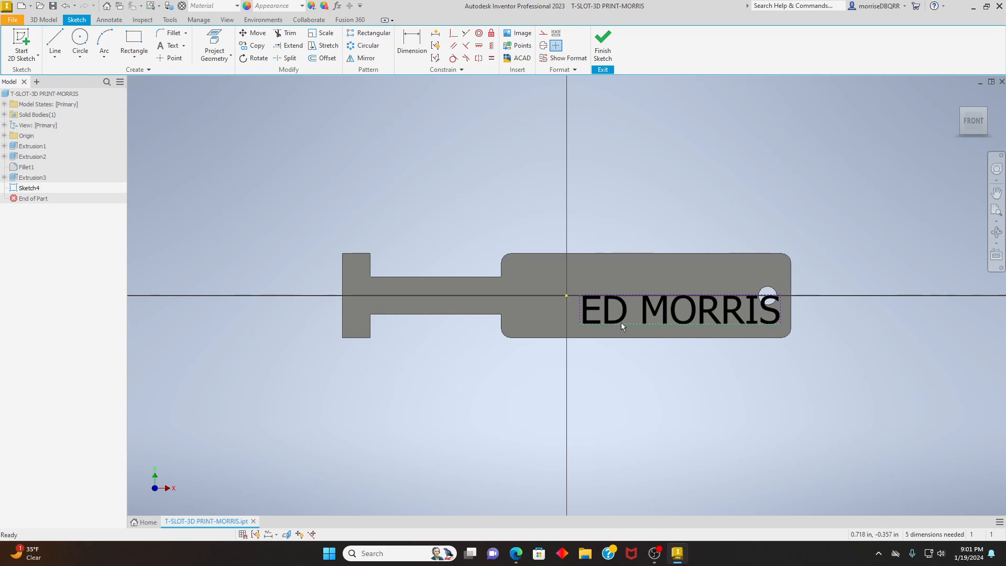
# - Move the name text to the middle of the wide section's height, clear of the hole, and finish the sketch
pyautogui.moveTo(621, 321); pyautogui.dragTo(574, 301)
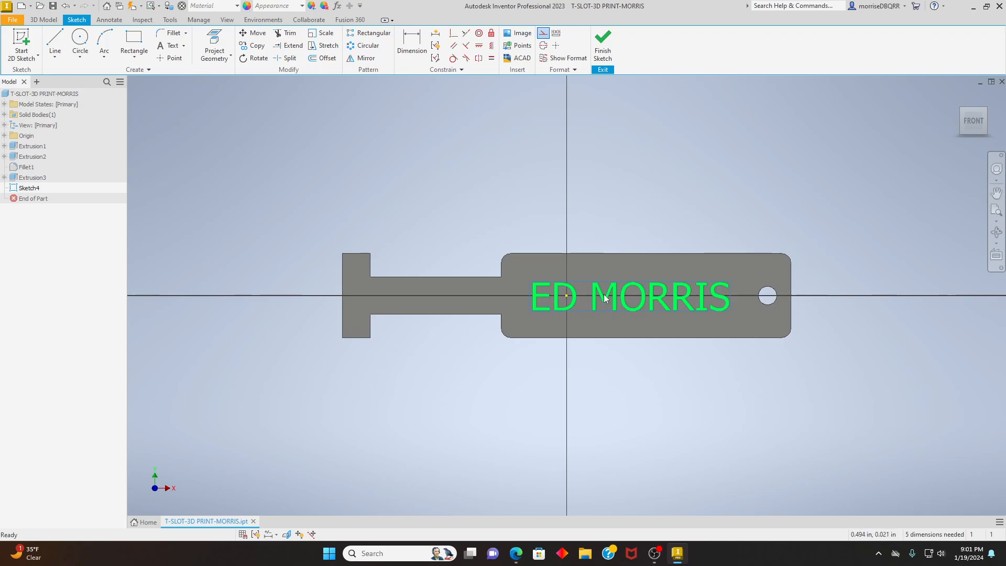
pyautogui.moveTo(594, 299); pyautogui.dragTo(593, 297)
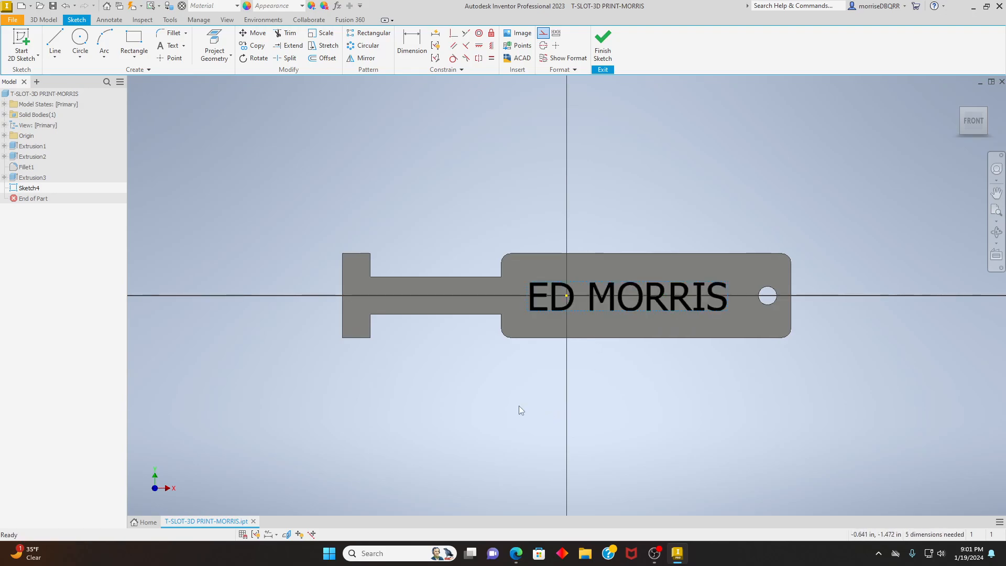
pyautogui.click(602, 52)
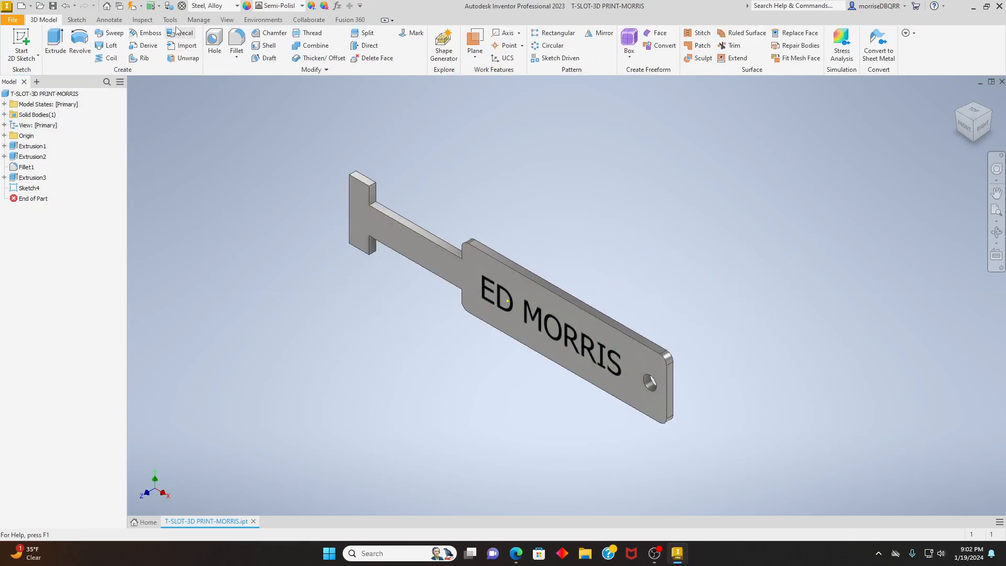
# - Emboss the name text outward from the plate's front face with a depth of 0.1 in
pyautogui.click(150, 34)
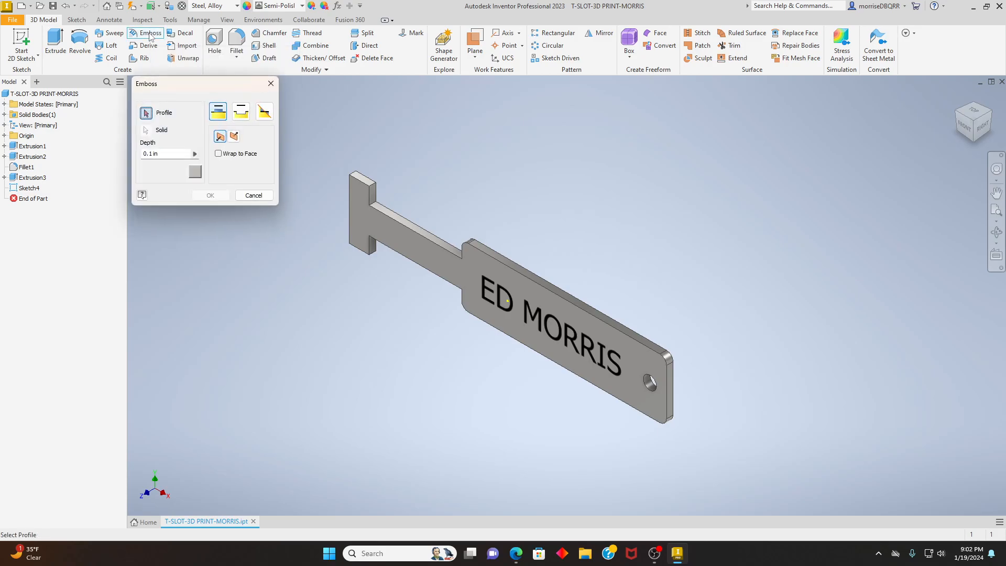
pyautogui.click(527, 319)
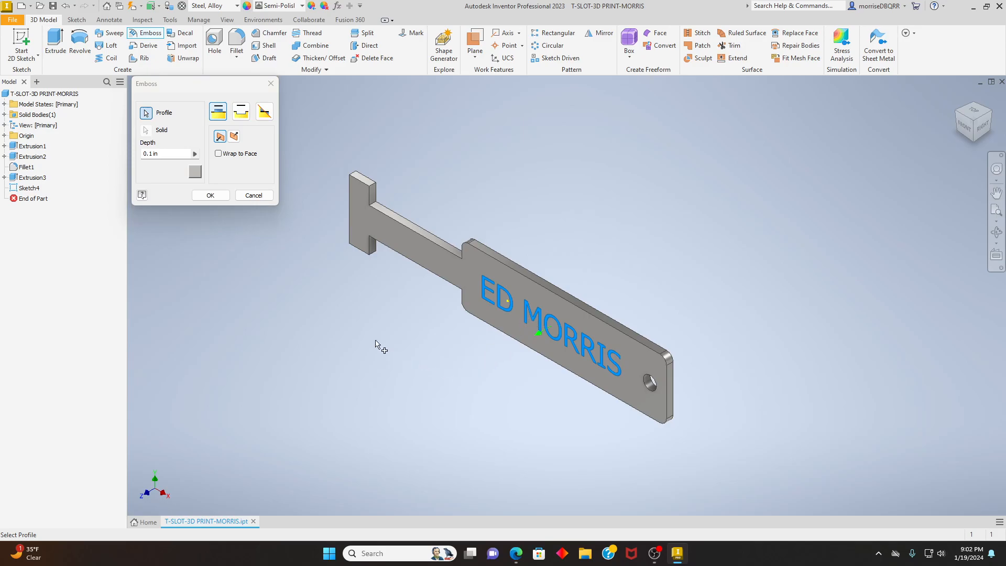
pyautogui.click(169, 155)
pyautogui.press('BackSpace')
pyautogui.press('BackSpace')
pyautogui.press('BackSpace')
pyautogui.press('BackSpace')
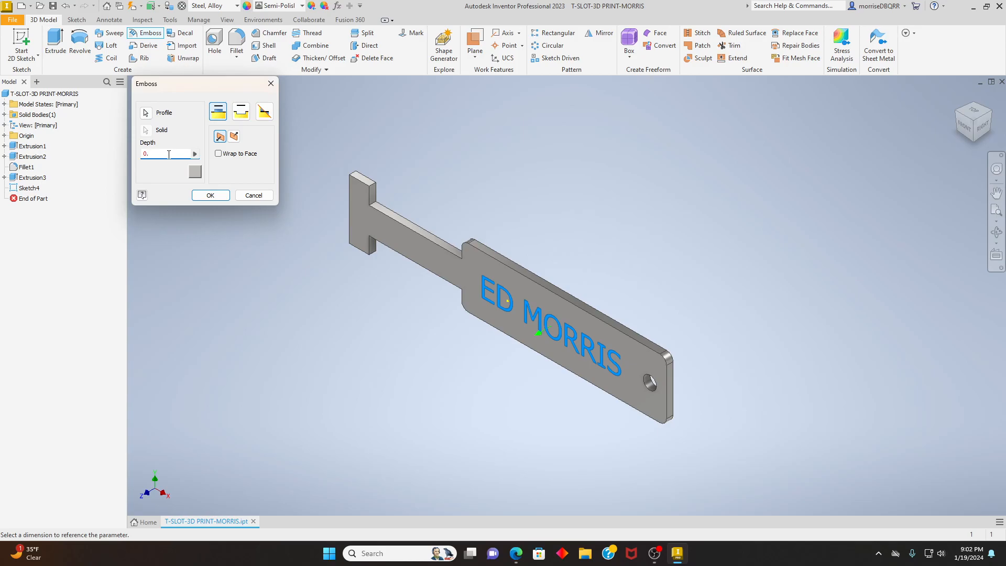
pyautogui.write('1')
pyautogui.click(210, 195)
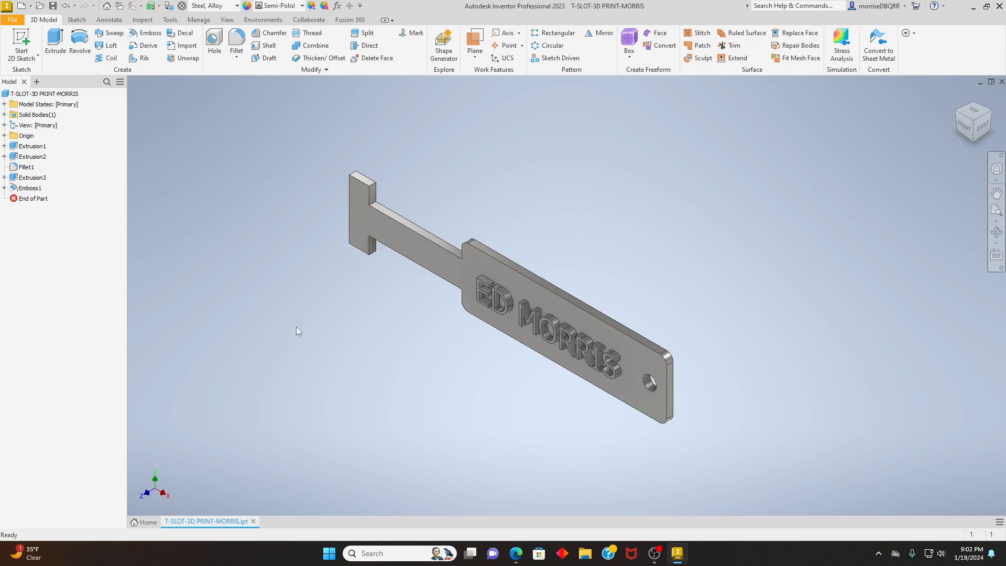
# - Check the raised lettering from the front and in the isometric view, and undo the emboss
pyautogui.click(963, 124)
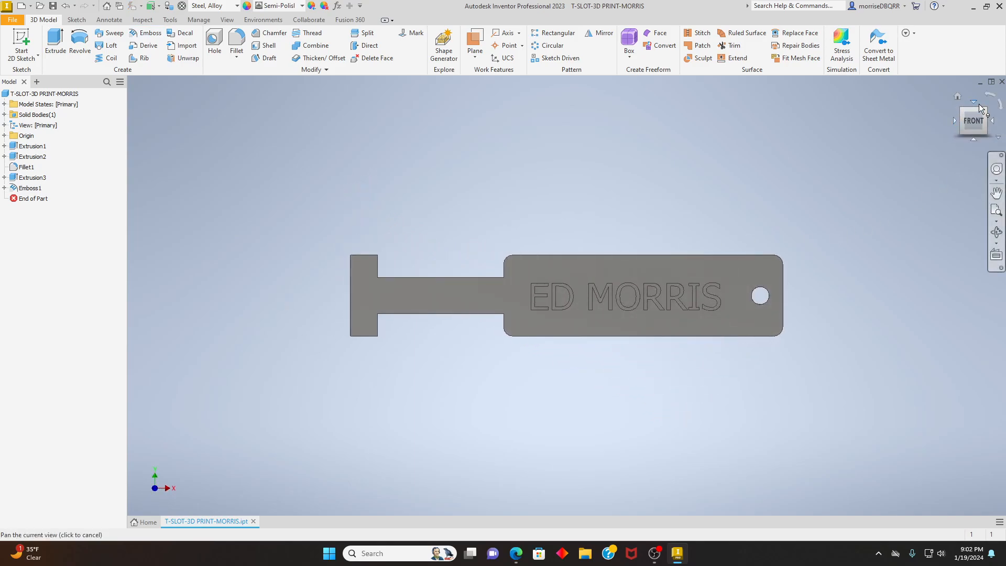
pyautogui.click(985, 111)
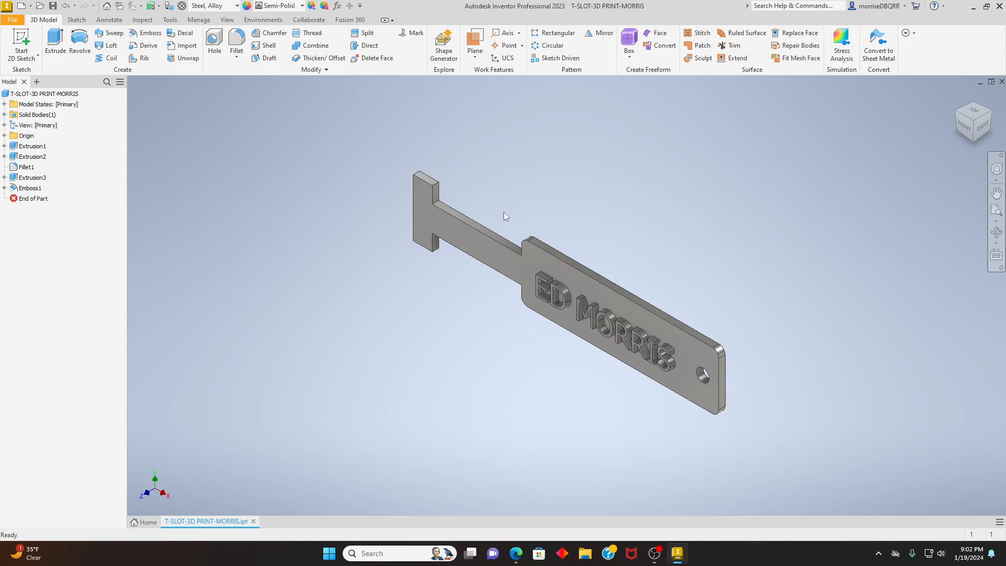
pyautogui.click(66, 9)
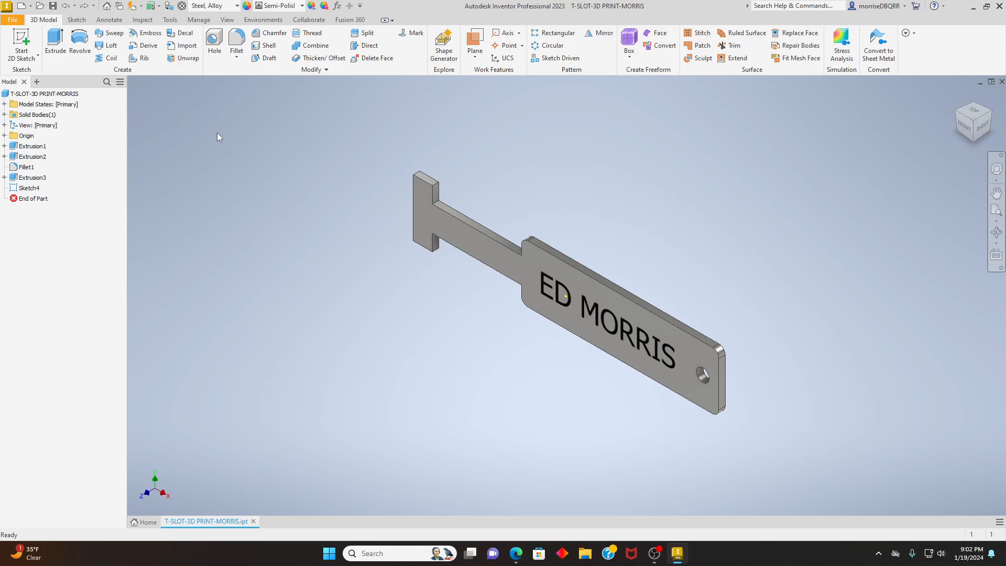
# - Engrave the name text into the plate's front face, with the direction reversed inward and a depth of 1/16 in
pyautogui.click(150, 33)
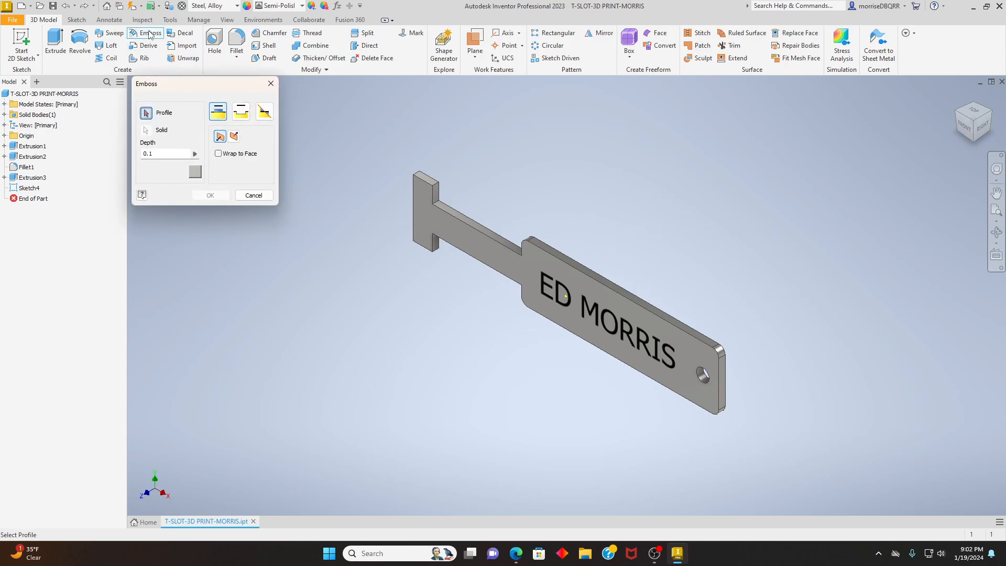
pyautogui.click(243, 113)
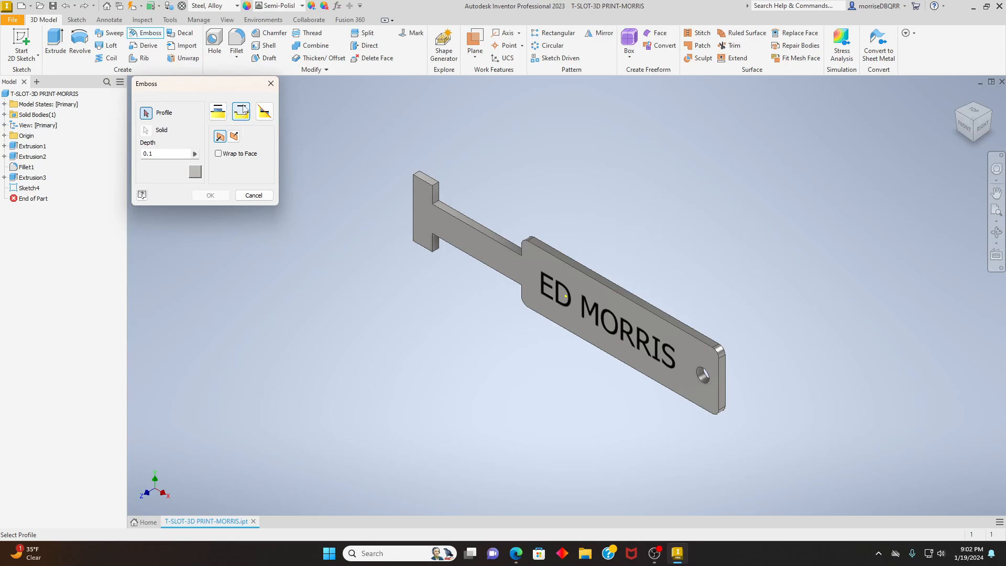
pyautogui.click(569, 309)
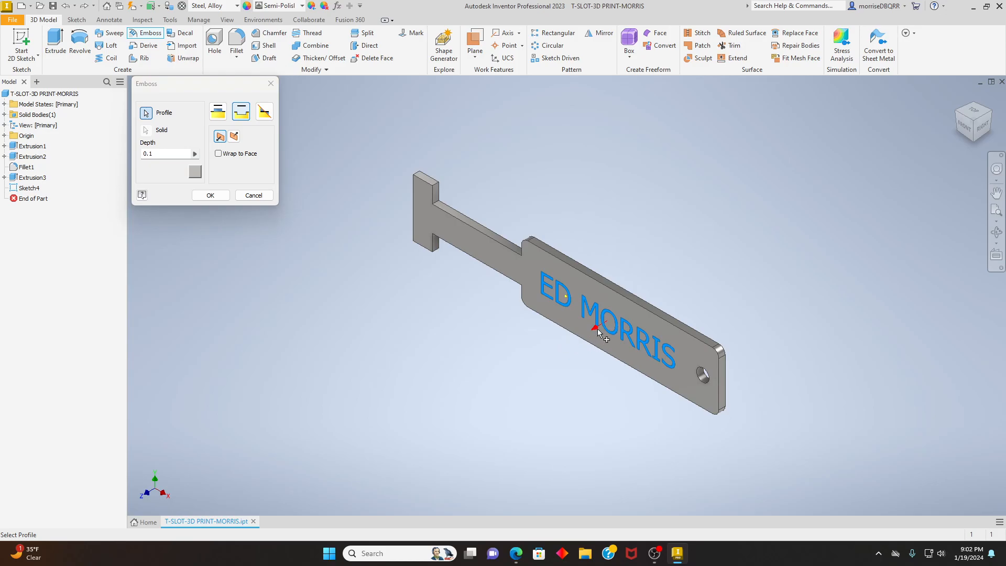
pyautogui.click(234, 138)
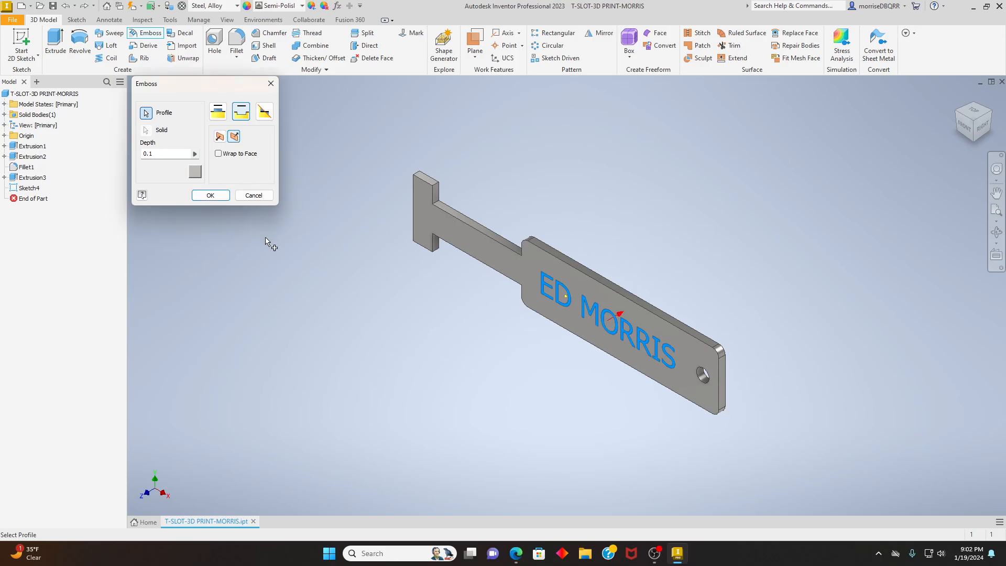
pyautogui.click(160, 154)
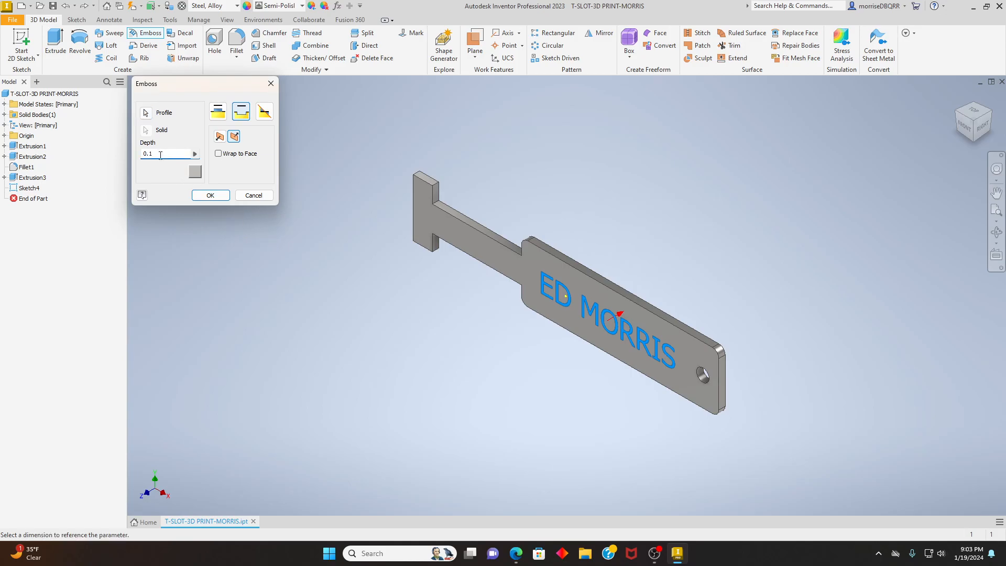
pyautogui.press('BackSpace')
pyautogui.write('1/16')
pyautogui.click(216, 197)
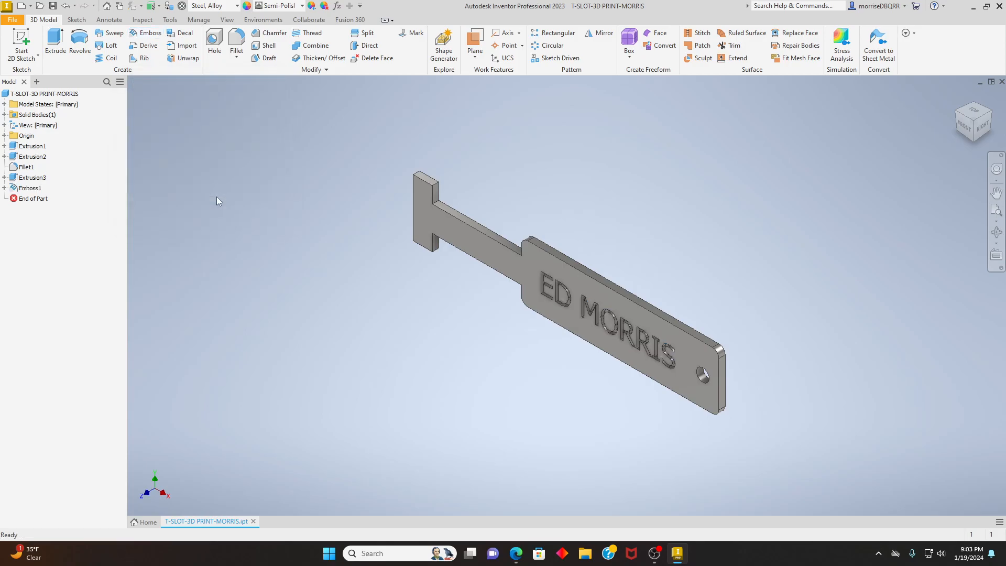
# - Examine the engraved lettering up close and from several angles by orbiting around the wide section
pyautogui.scroll(5, 631, 320)
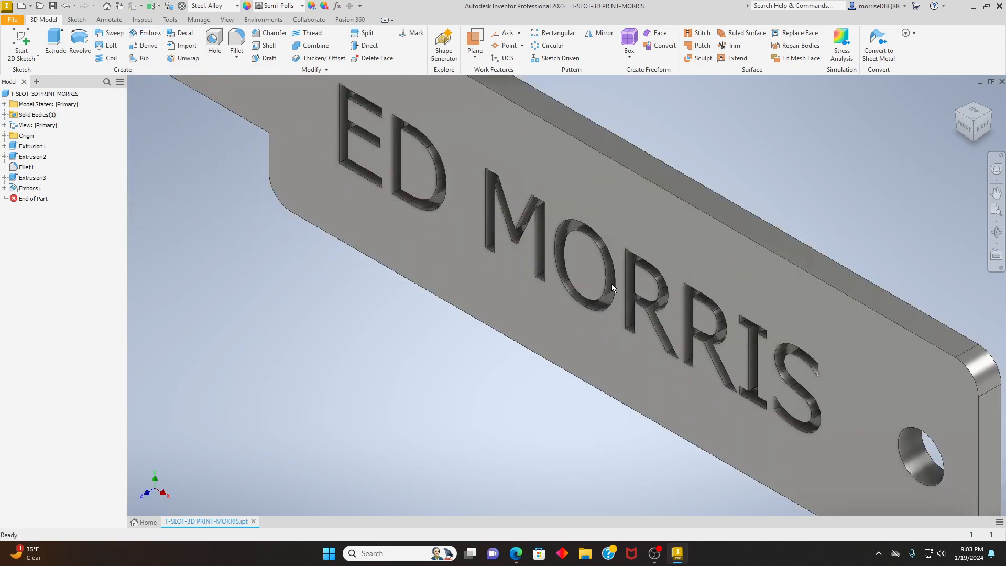
pyautogui.scroll(3, 564, 234)
pyautogui.scroll(-4, 564, 234)
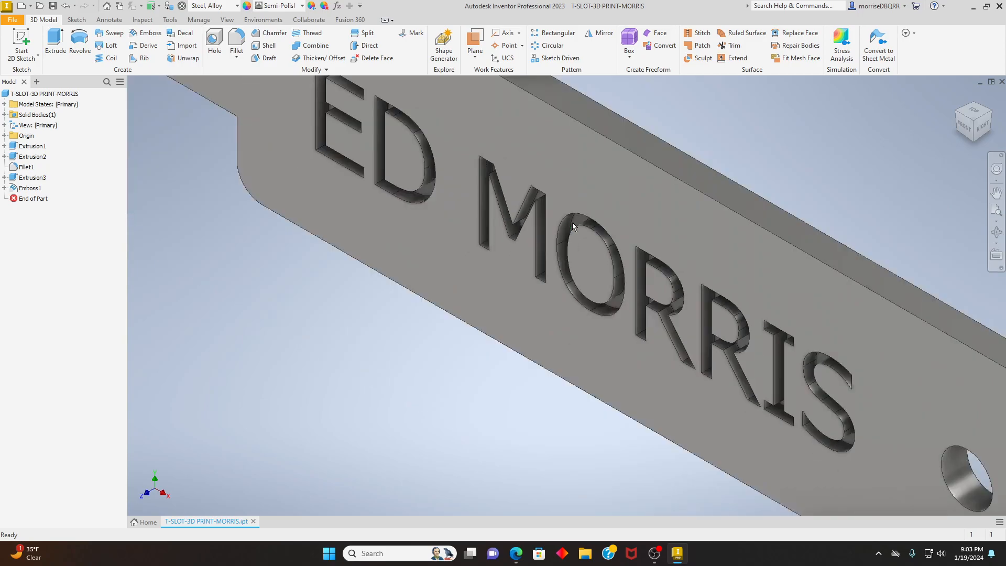
pyautogui.scroll(-2, 572, 222)
pyautogui.scroll(2, 549, 219)
pyautogui.scroll(-4, 545, 215)
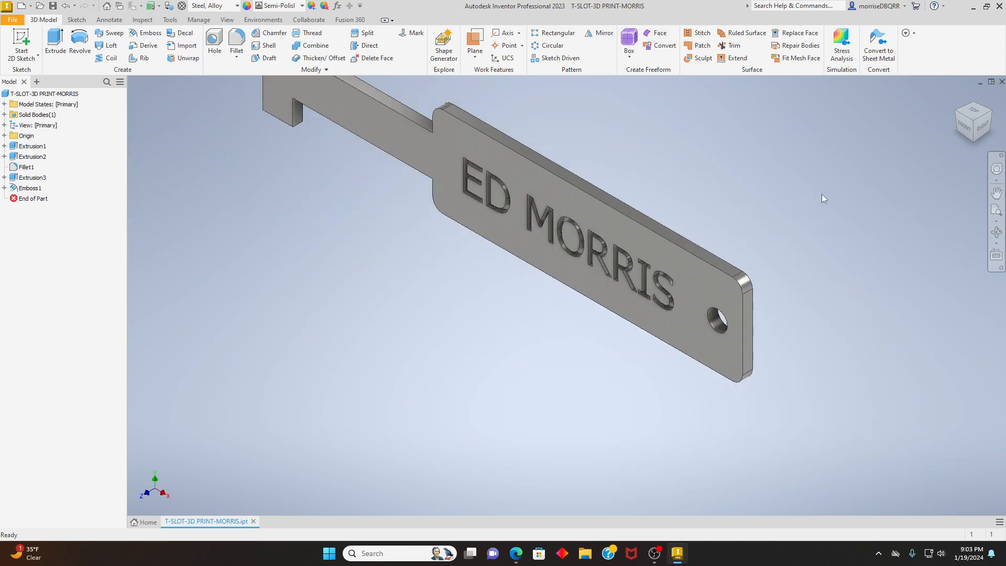
pyautogui.click(997, 234)
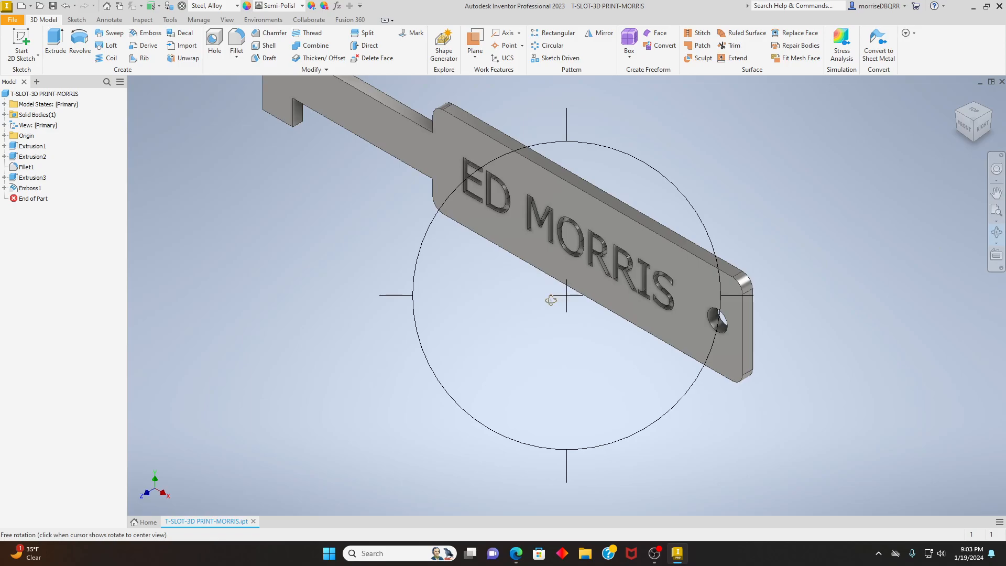
pyautogui.moveTo(401, 288); pyautogui.dragTo(445, 265)
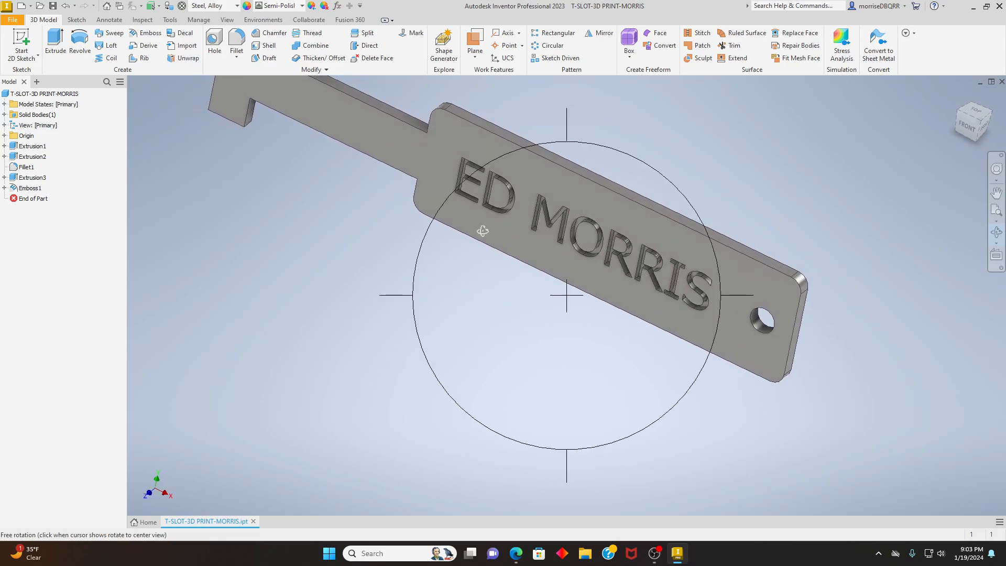
pyautogui.moveTo(558, 207)
pyautogui.mouseDown()
pyautogui.moveTo(563, 298)
pyautogui.moveTo(562, 210)
pyautogui.mouseUp()
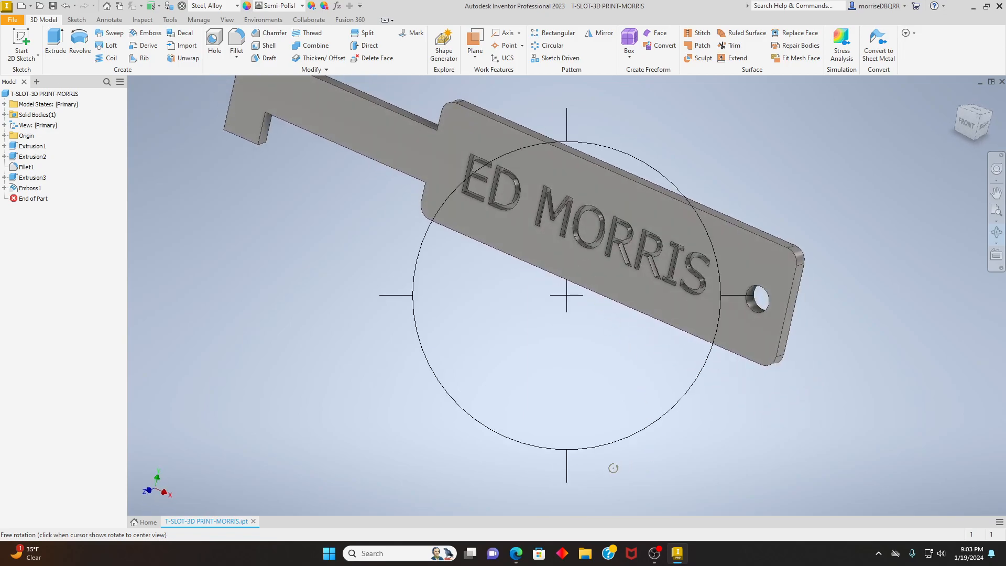
pyautogui.moveTo(608, 467); pyautogui.dragTo(662, 461)
pyautogui.moveTo(510, 456); pyautogui.dragTo(475, 450)
pyautogui.scroll(2, 560, 228)
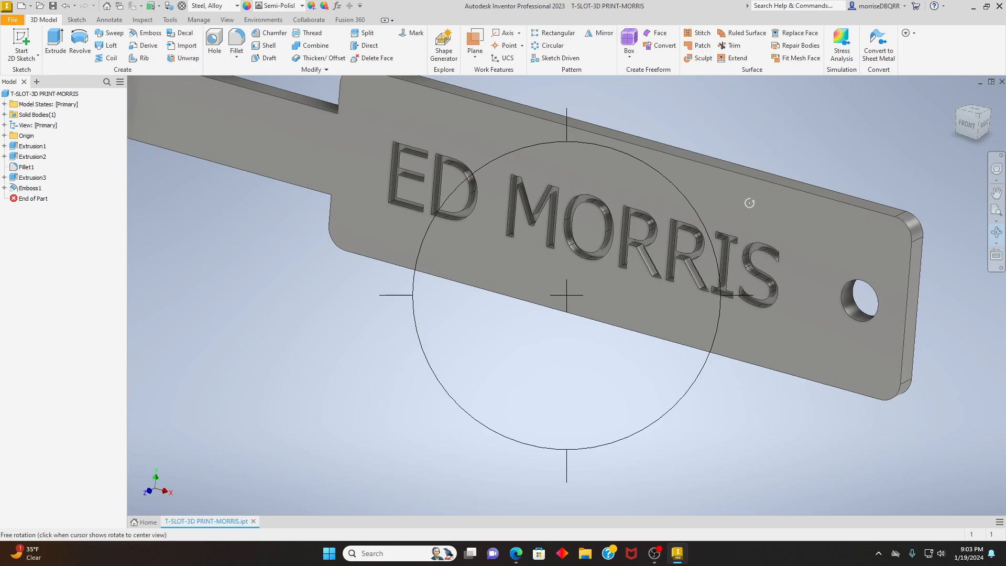
pyautogui.click(996, 233)
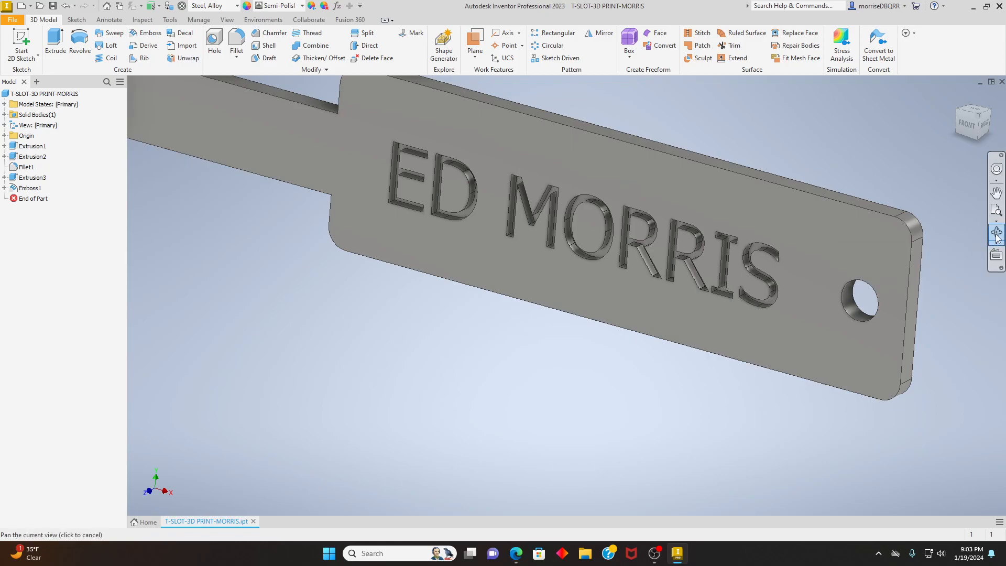
pyautogui.click(998, 233)
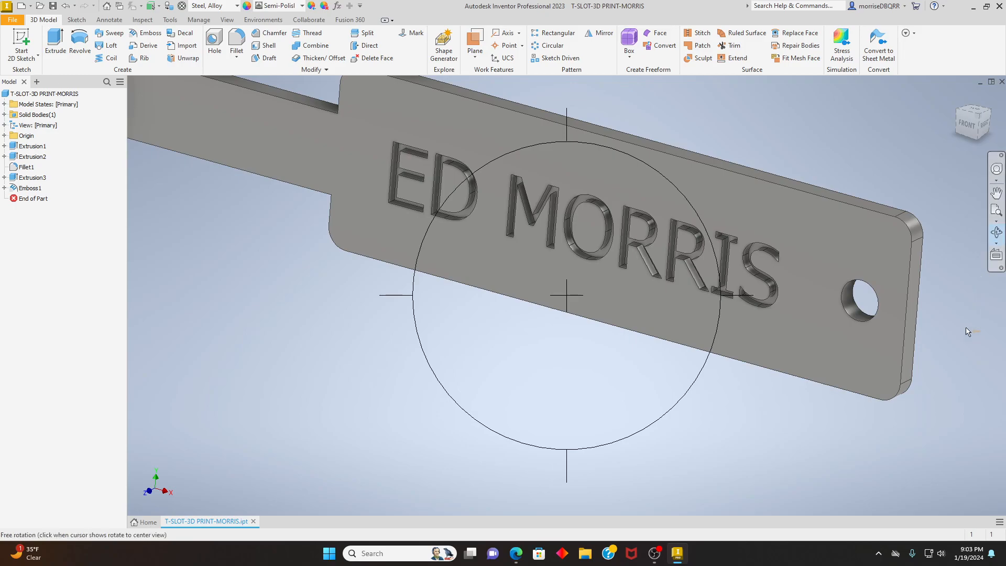
pyautogui.click(1000, 235)
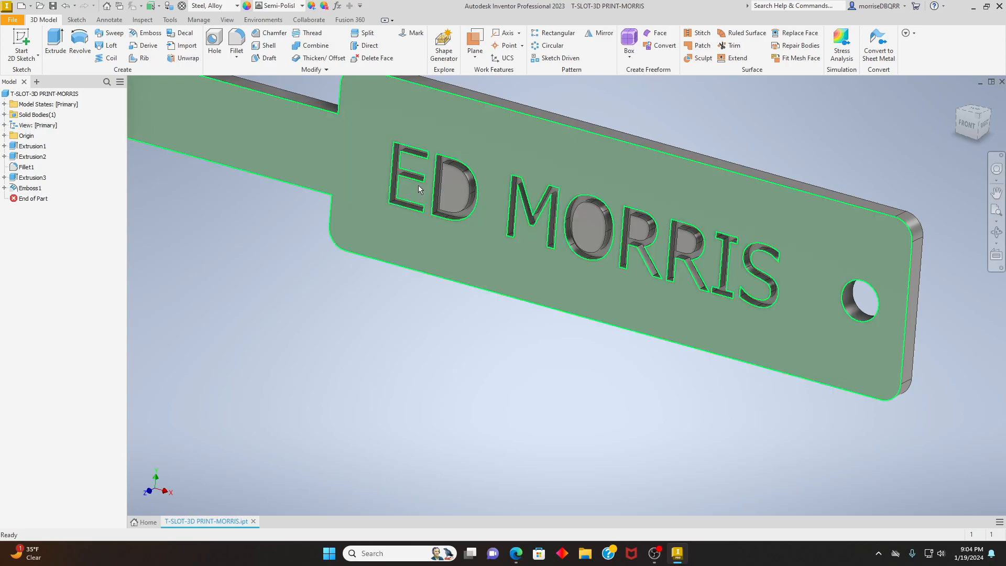
# - Apply the Smooth - Red appearance to the recessed floor faces of all letters in the engraved name and save the part
pyautogui.scroll(3, 414, 156)
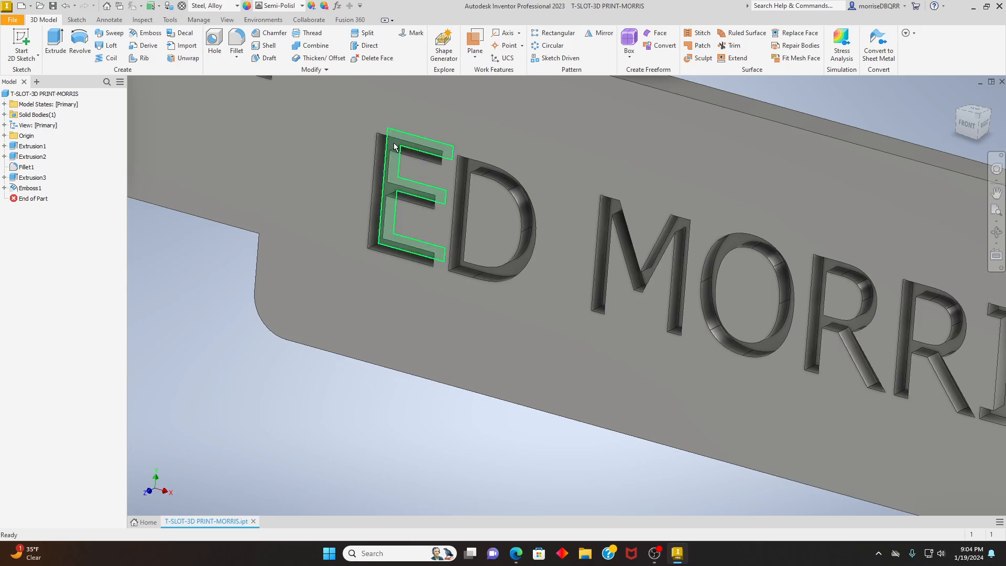
pyautogui.click(401, 149)
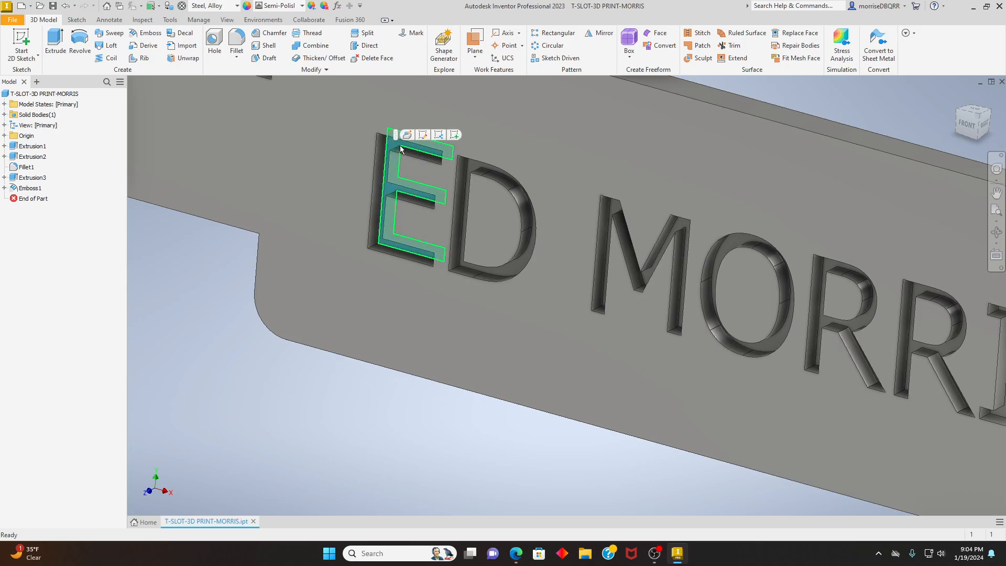
pyautogui.keyDown('ctrl'); pyautogui.click(471, 165); pyautogui.keyUp('ctrl')
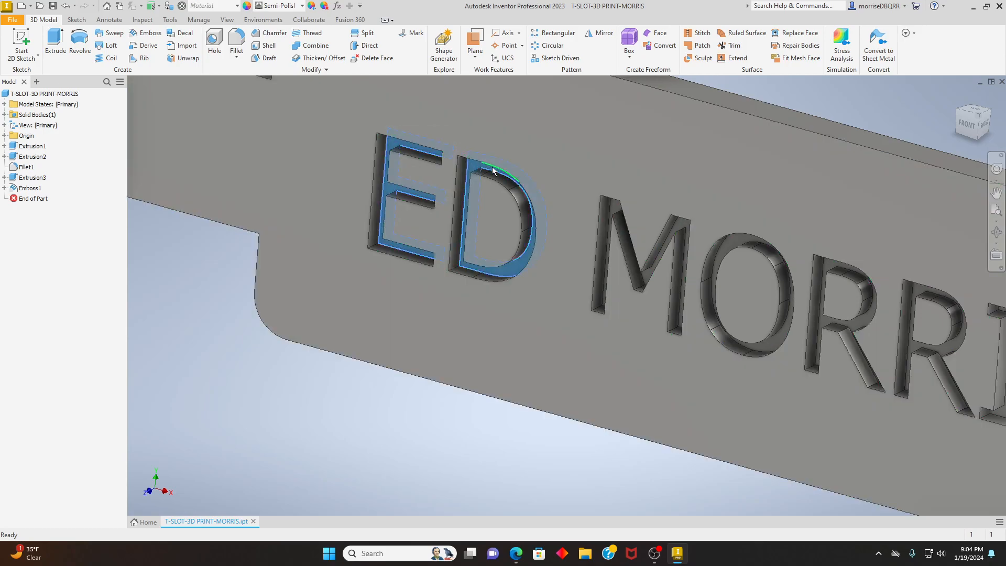
pyautogui.keyDown('ctrl'); pyautogui.click(614, 207); pyautogui.keyUp('ctrl')
pyautogui.keyDown('ctrl'); pyautogui.click(736, 243); pyautogui.keyUp('ctrl')
pyautogui.scroll(-5, 726, 254)
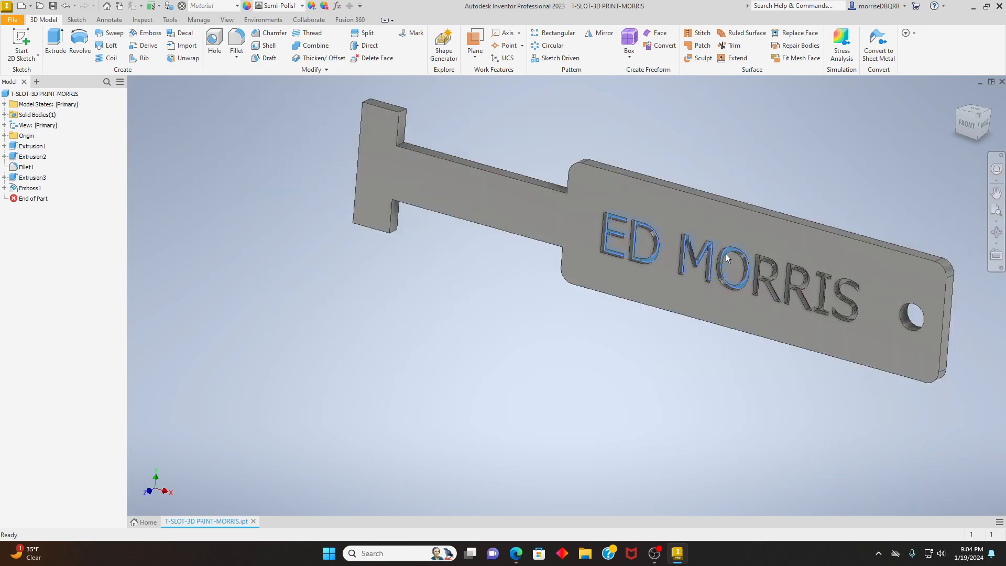
pyautogui.scroll(5, 756, 256)
pyautogui.scroll(-6, 754, 254)
pyautogui.scroll(2, 753, 253)
pyautogui.scroll(3, 753, 253)
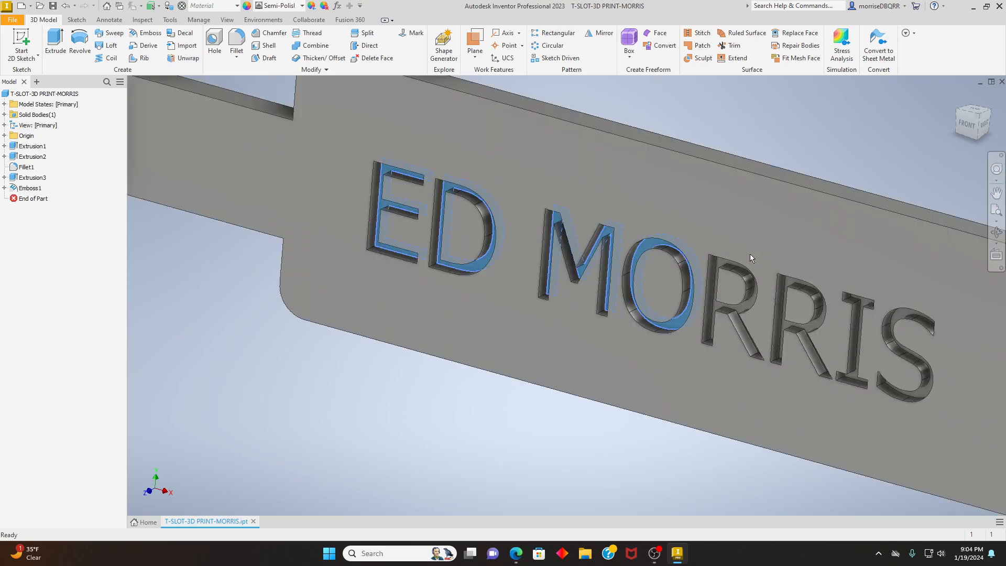
pyautogui.scroll(3, 726, 265)
pyautogui.keyDown('ctrl'); pyautogui.click(718, 259); pyautogui.keyUp('ctrl')
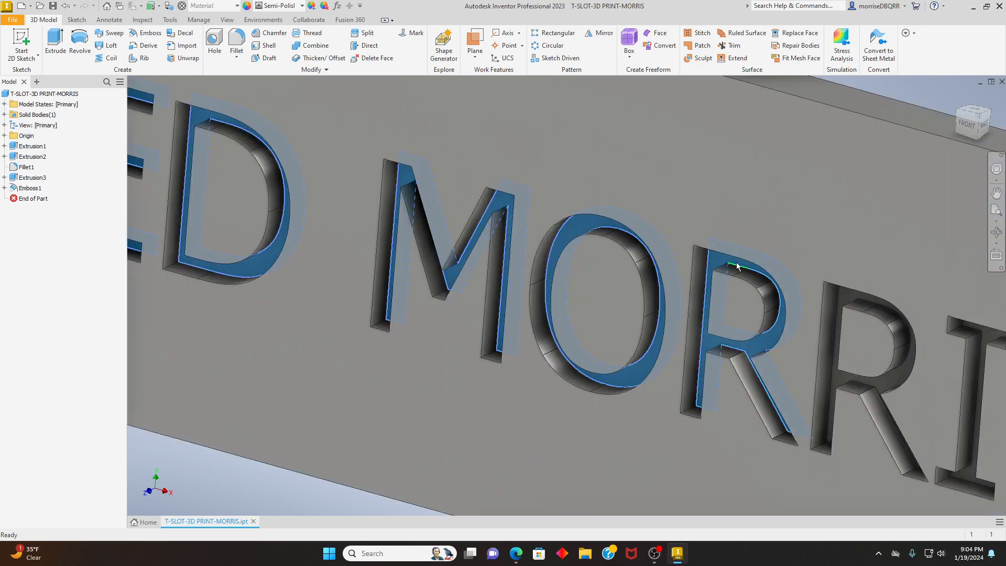
pyautogui.keyDown('ctrl'); pyautogui.click(852, 300); pyautogui.keyUp('ctrl')
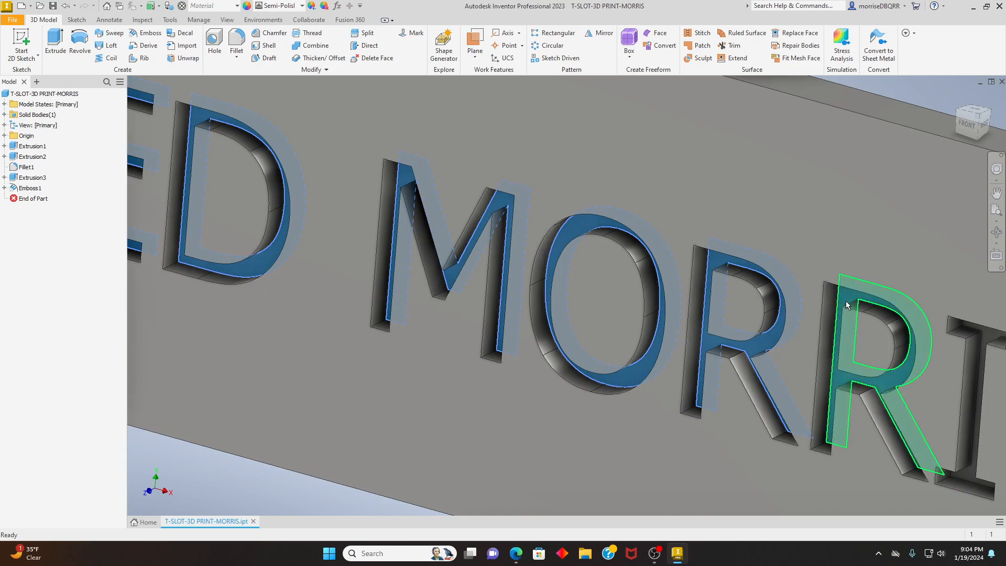
pyautogui.scroll(-5, 847, 300)
pyautogui.scroll(6, 880, 311)
pyautogui.scroll(3, 870, 308)
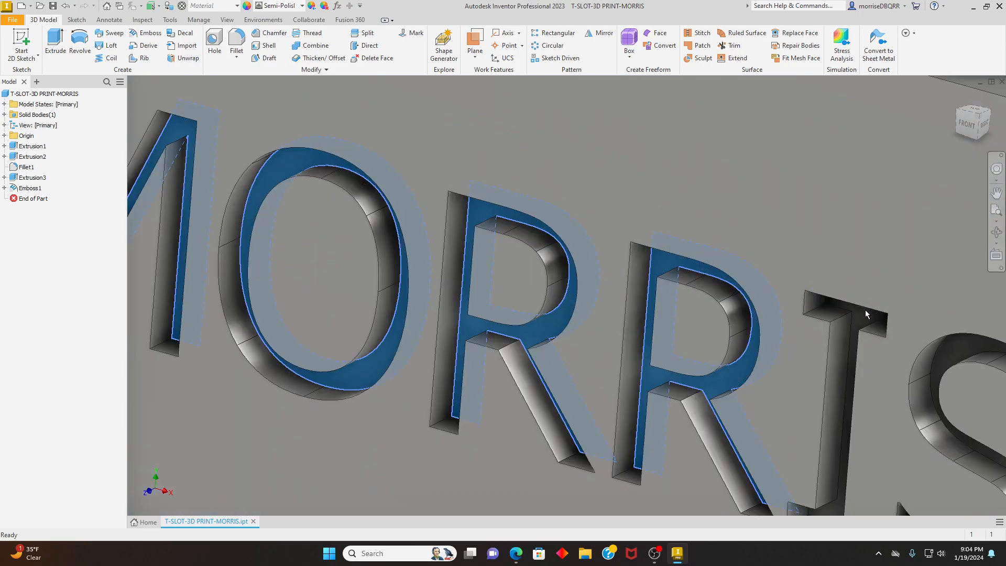
pyautogui.keyDown('ctrl'); pyautogui.click(862, 313); pyautogui.keyUp('ctrl')
pyautogui.scroll(-2, 861, 312)
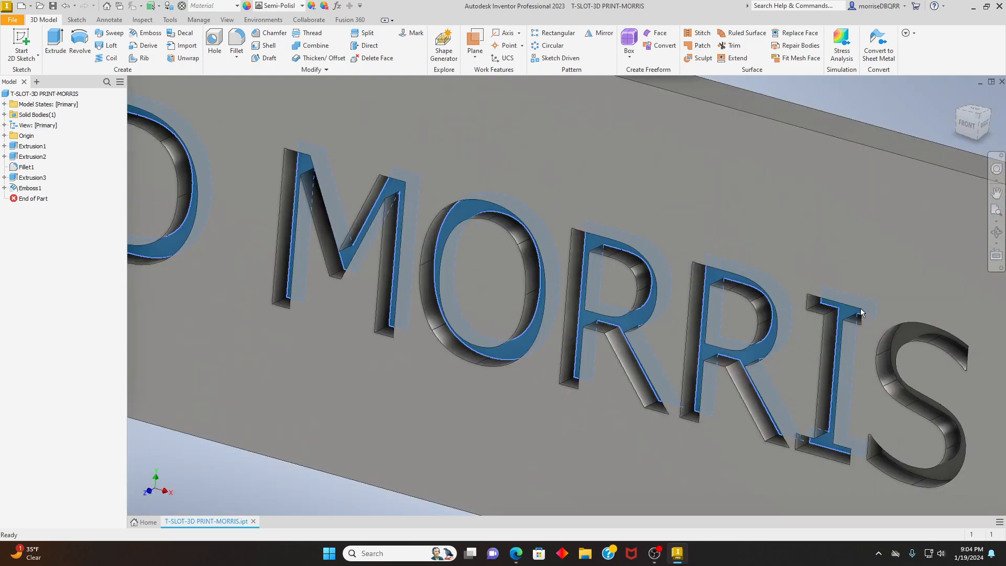
pyautogui.keyDown('ctrl'); pyautogui.click(901, 328); pyautogui.keyUp('ctrl')
pyautogui.scroll(-6, 748, 287)
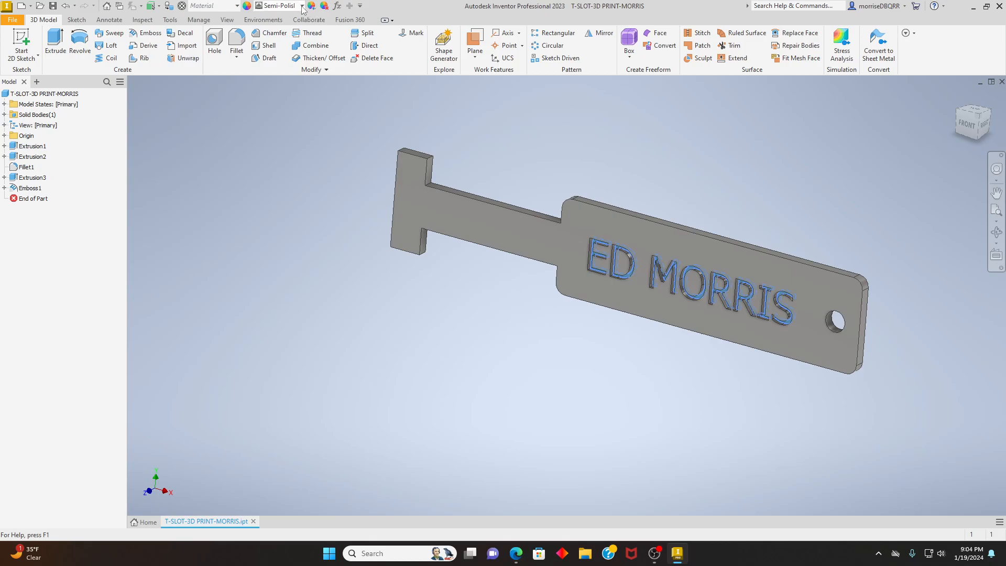
pyautogui.click(281, 7)
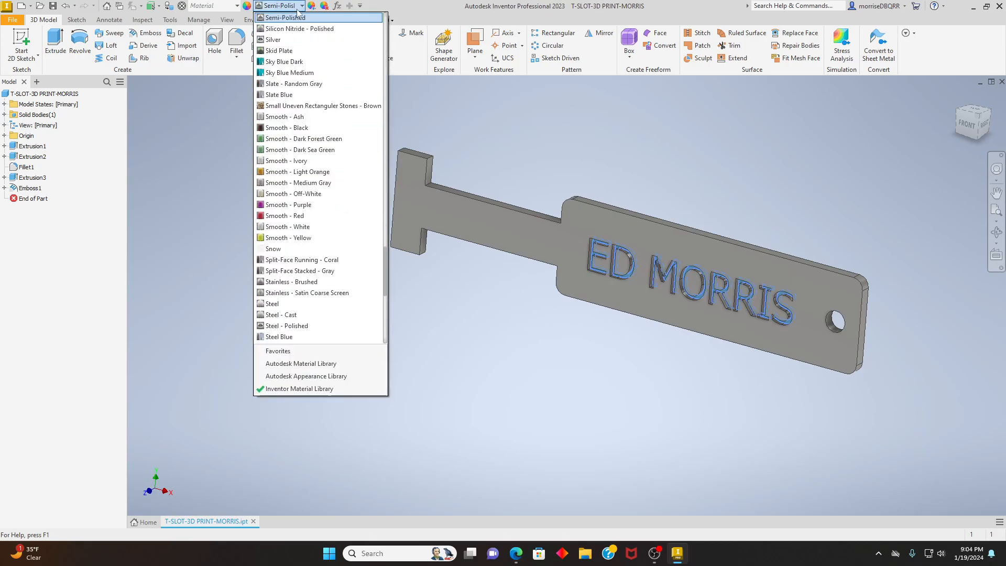
pyautogui.click(280, 216)
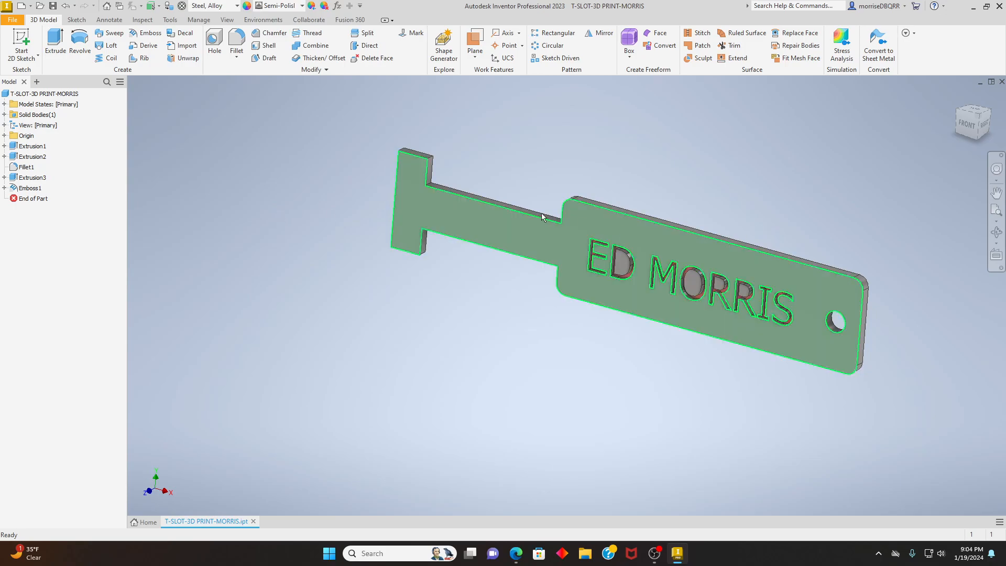
pyautogui.click(10, 21)
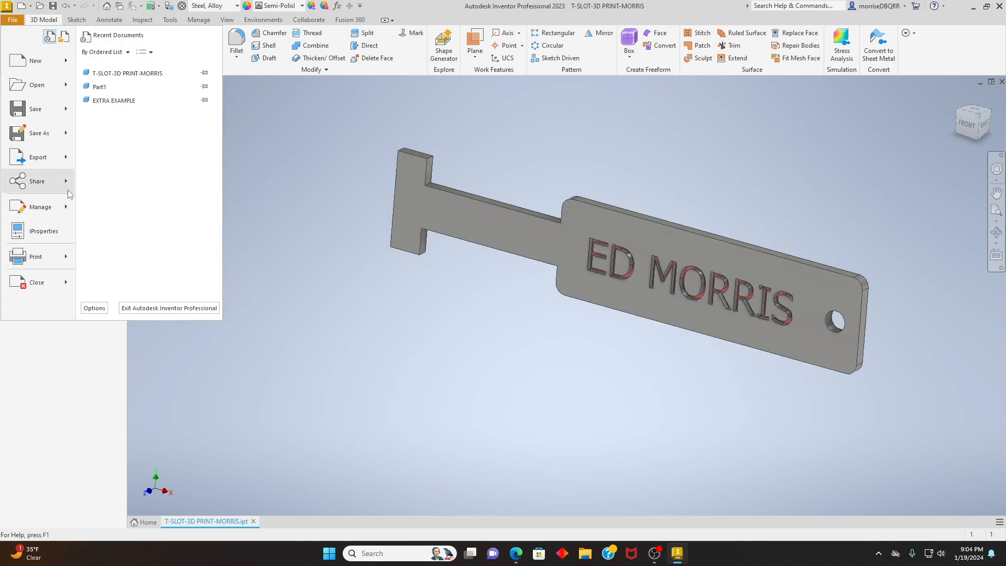
pyautogui.click(35, 109)
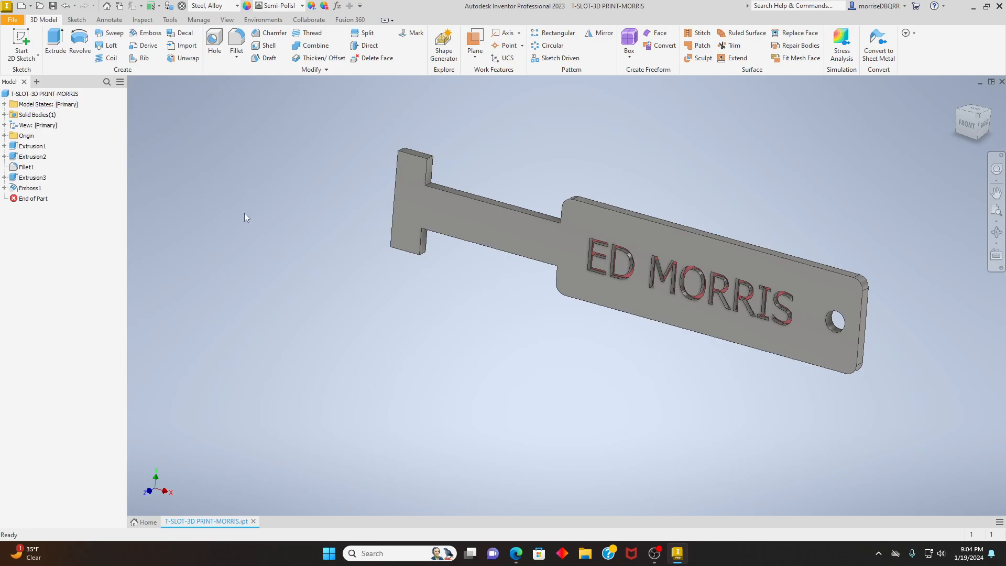
# - Inspect the coloured engraving and the whole part from the front and in the isometric view
pyautogui.click(968, 131)
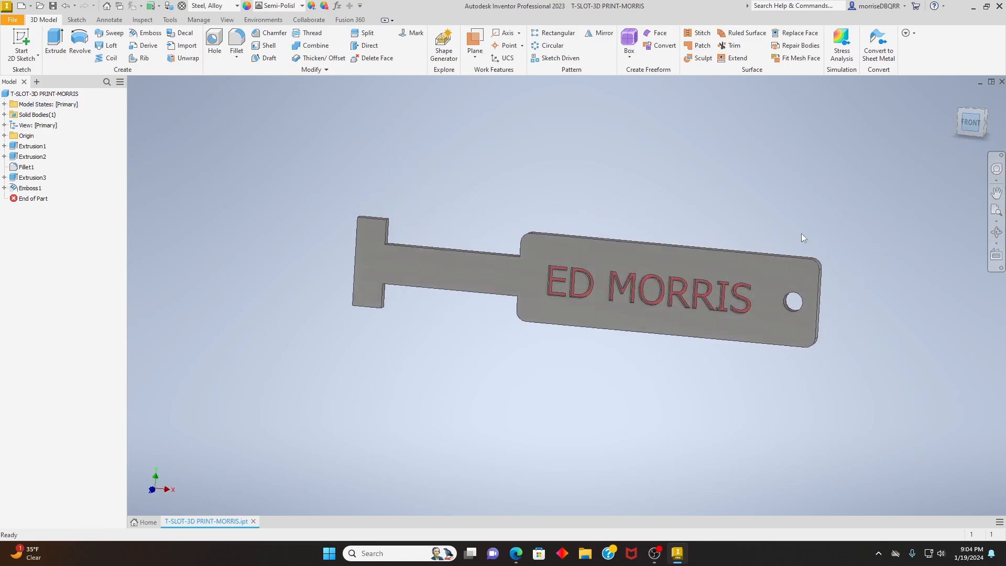
pyautogui.scroll(-3, 692, 408)
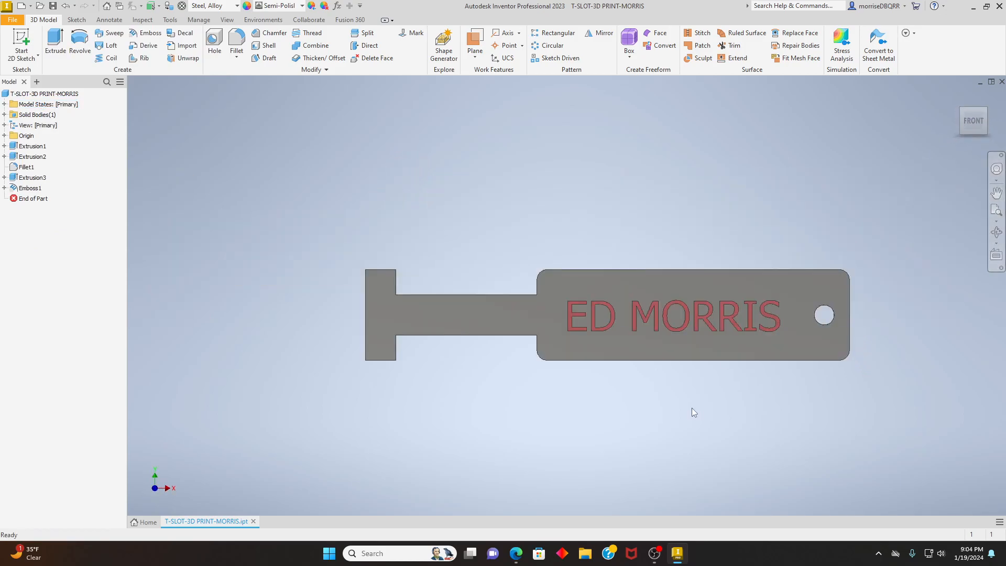
pyautogui.scroll(1, 692, 407)
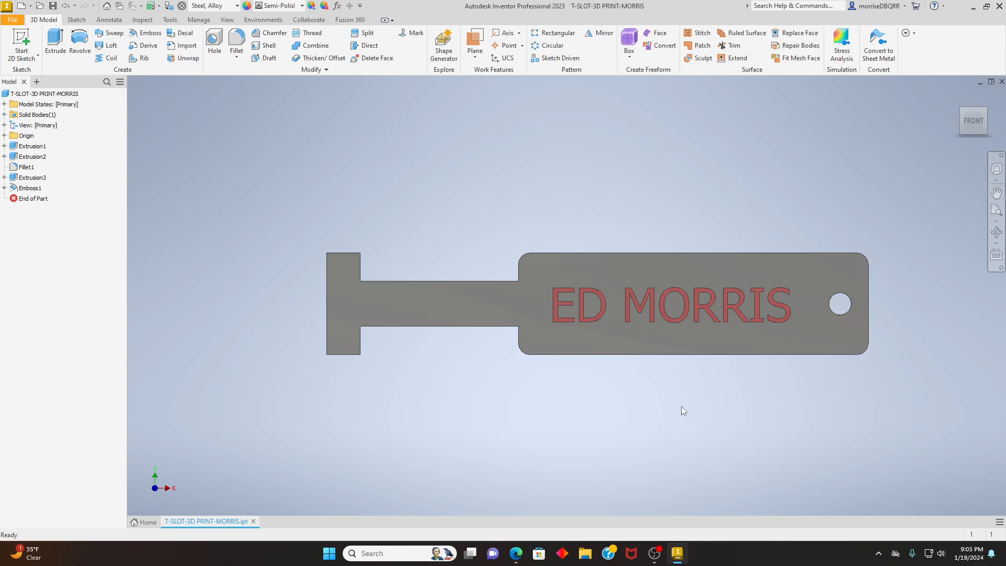
pyautogui.click(984, 112)
pyautogui.scroll(5, 739, 210)
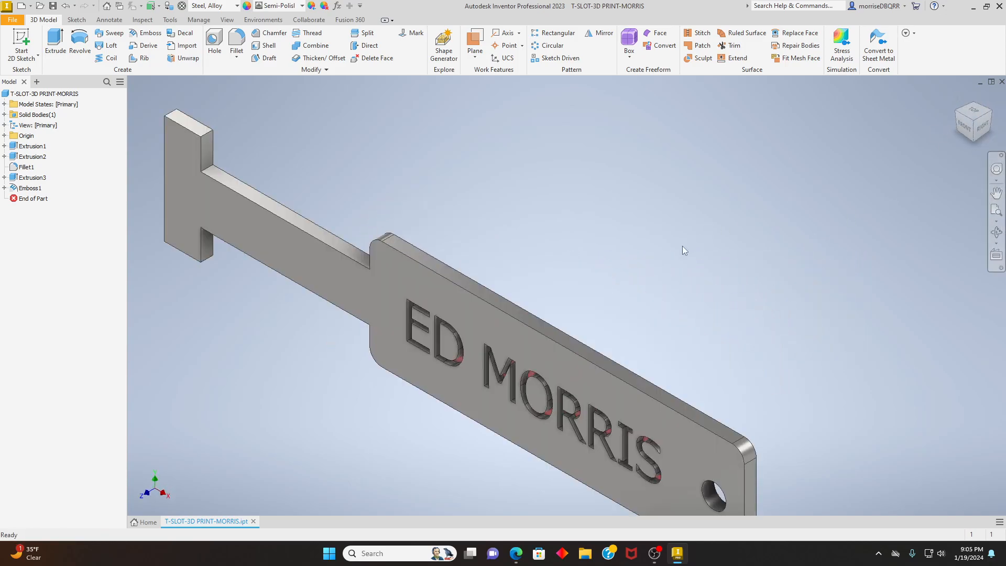
pyautogui.scroll(-3, 737, 183)
pyautogui.scroll(1, 737, 182)
pyautogui.moveTo(737, 183); pyautogui.dragTo(710, 218, button='middle')
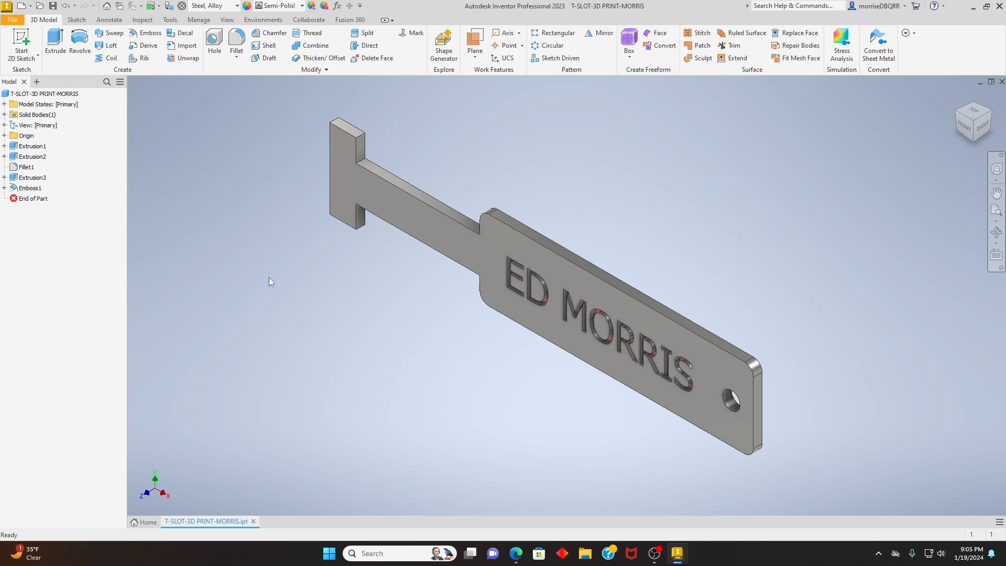
# - Export the isometric view of the part as a PNG image in the Documents folder, keeping the part's file name
pyautogui.click(10, 21)
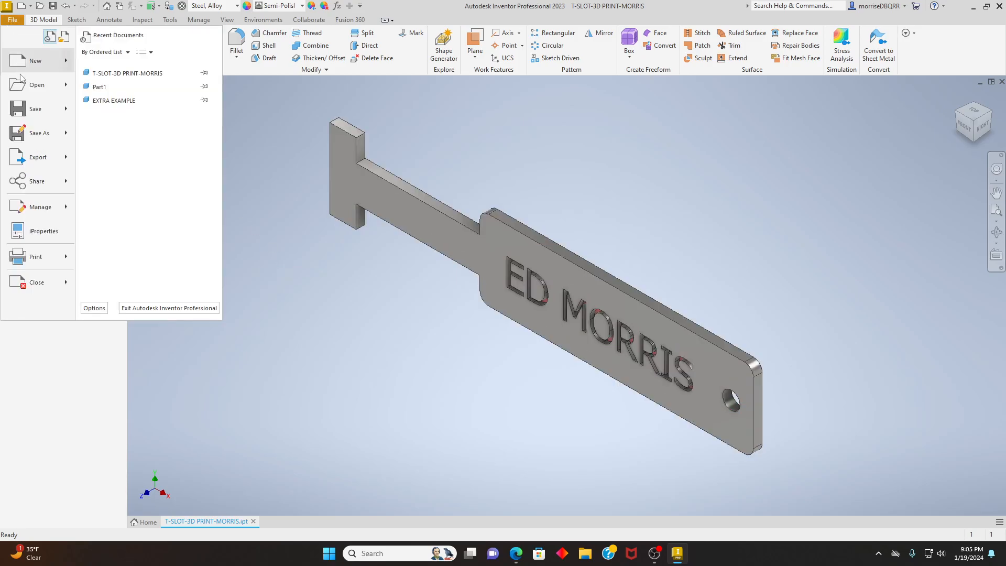
pyautogui.click(60, 160)
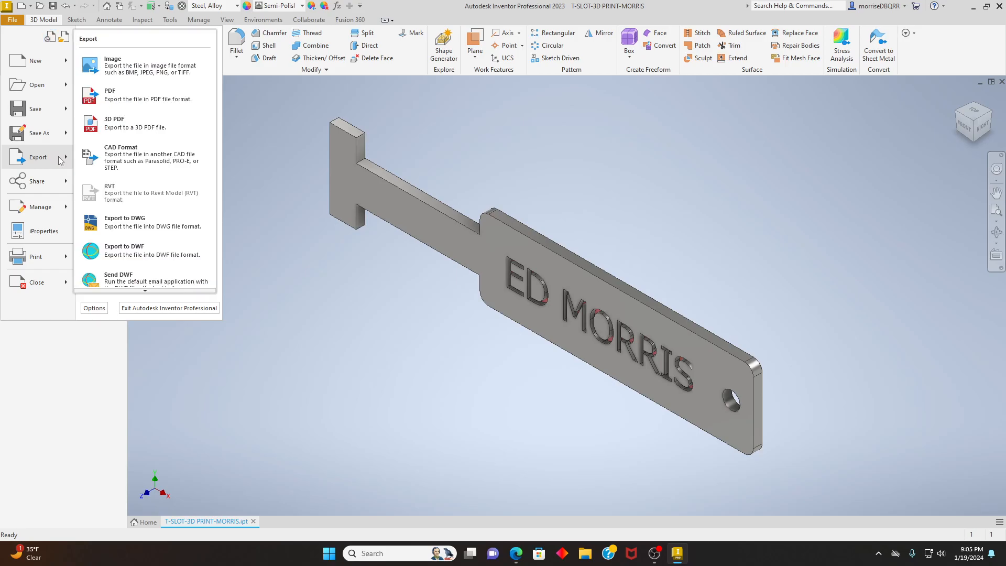
pyautogui.click(115, 74)
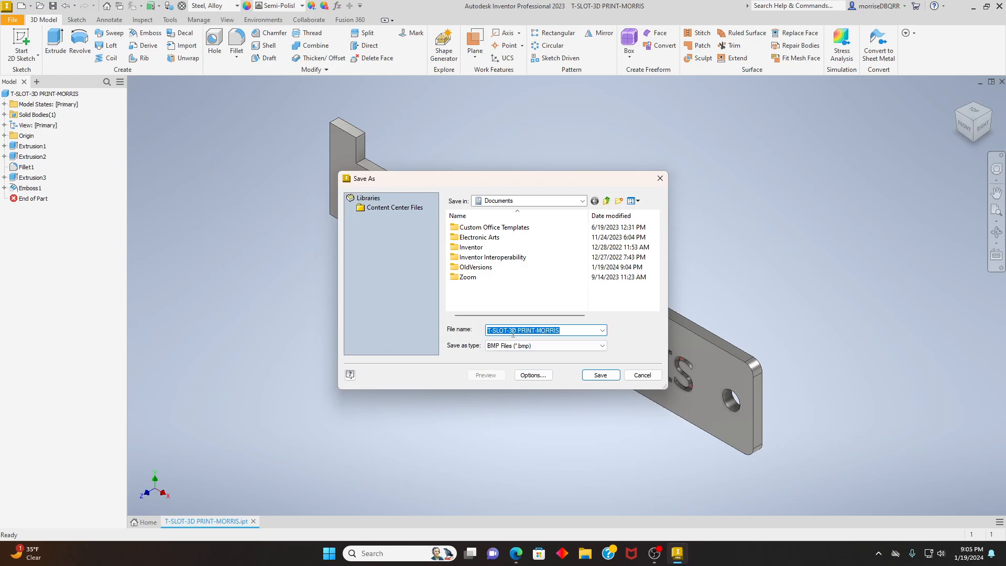
pyautogui.click(603, 346)
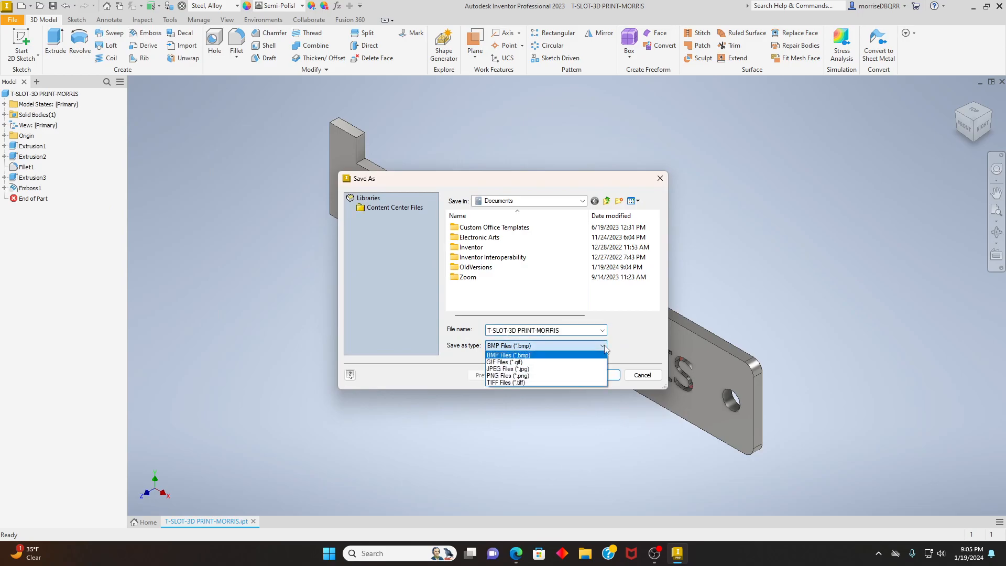
pyautogui.click(567, 376)
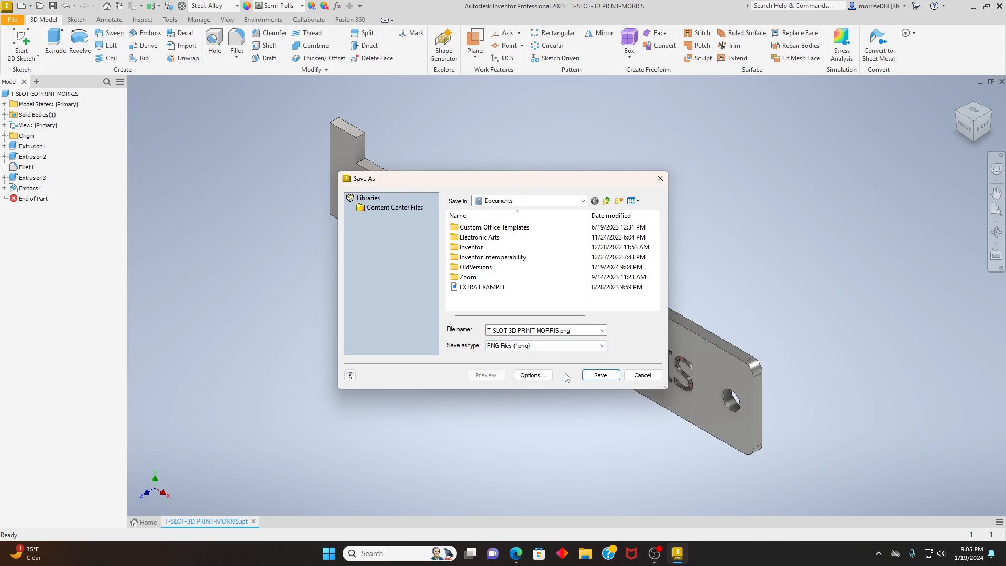
pyautogui.click(601, 375)
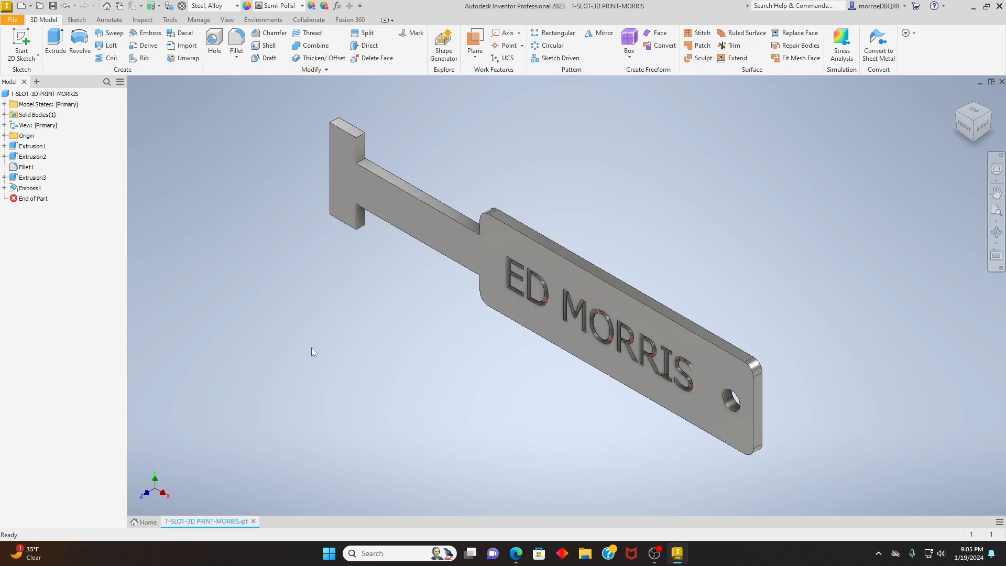
# - Switch to File Explorer, view the exported PNG image of the T-slot part, and close the image and the file window
pyautogui.click(585, 554)
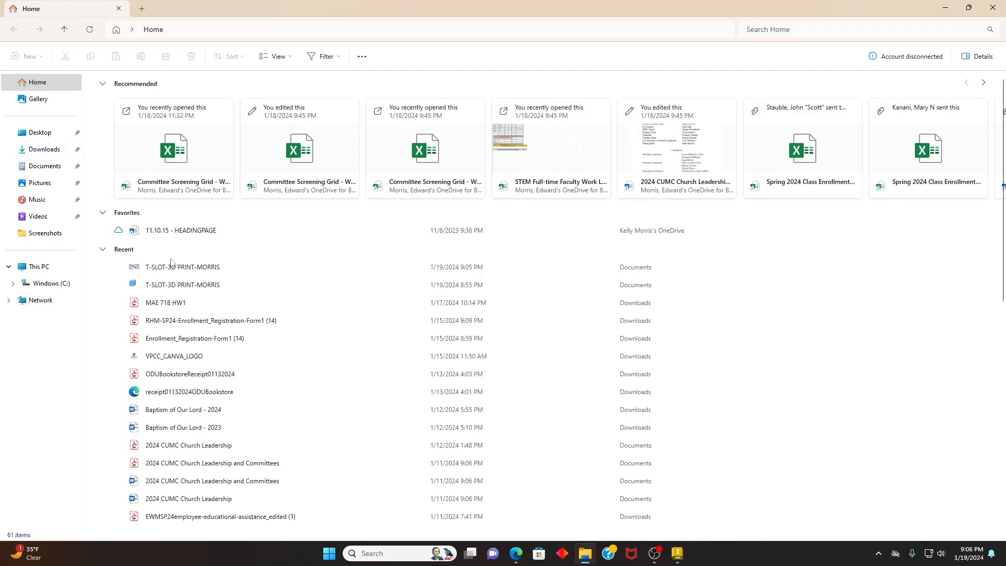
pyautogui.doubleClick(183, 267)
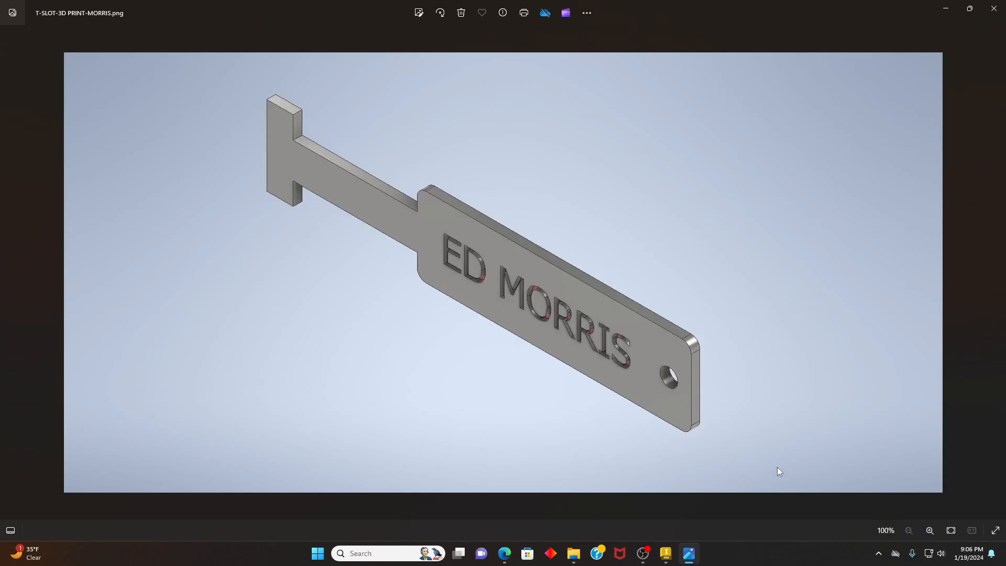
pyautogui.click(998, 10)
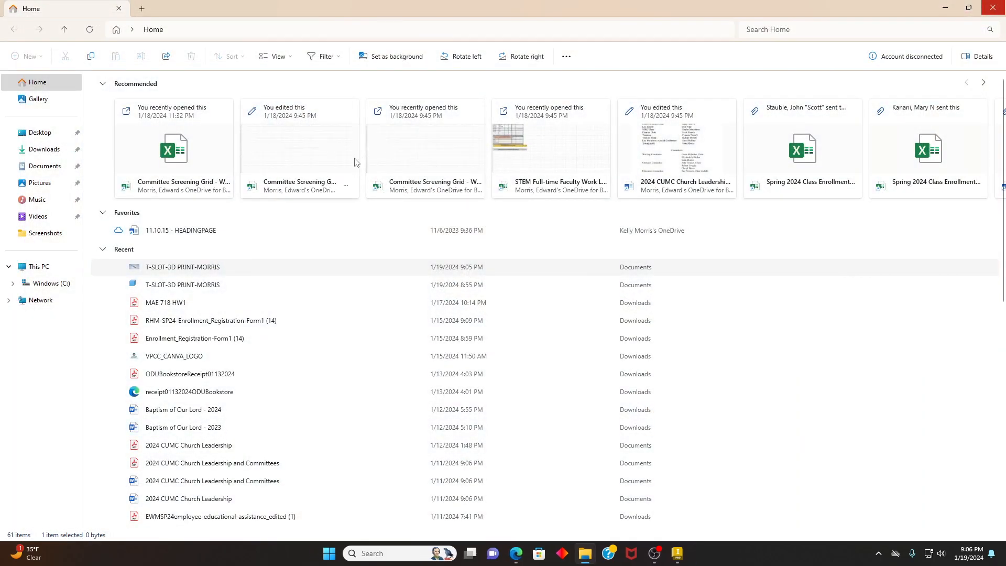
pyautogui.click(118, 9)
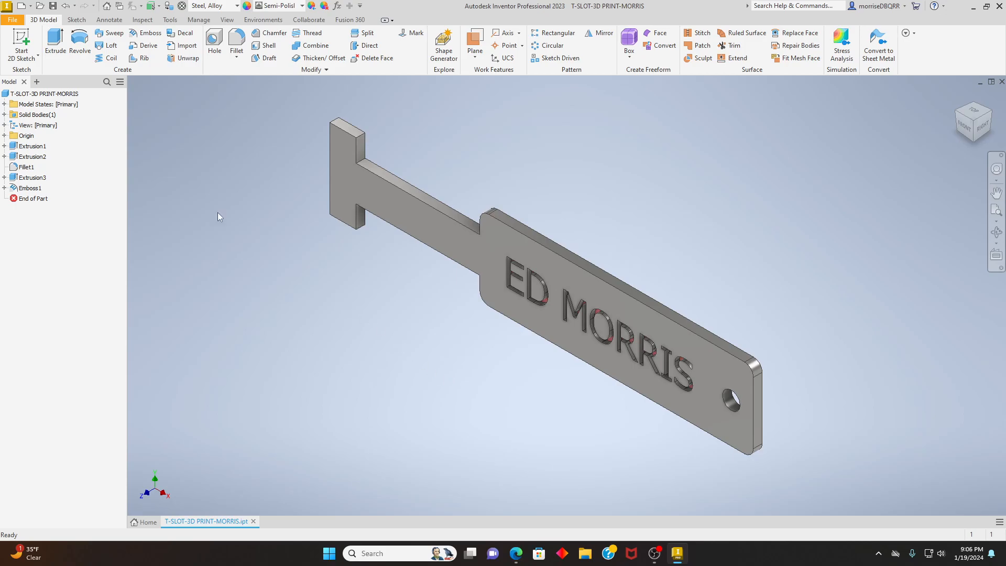
# - Export the part to CAD format as an STL file in the Documents folder, keeping the part's file name
pyautogui.click(7, 20)
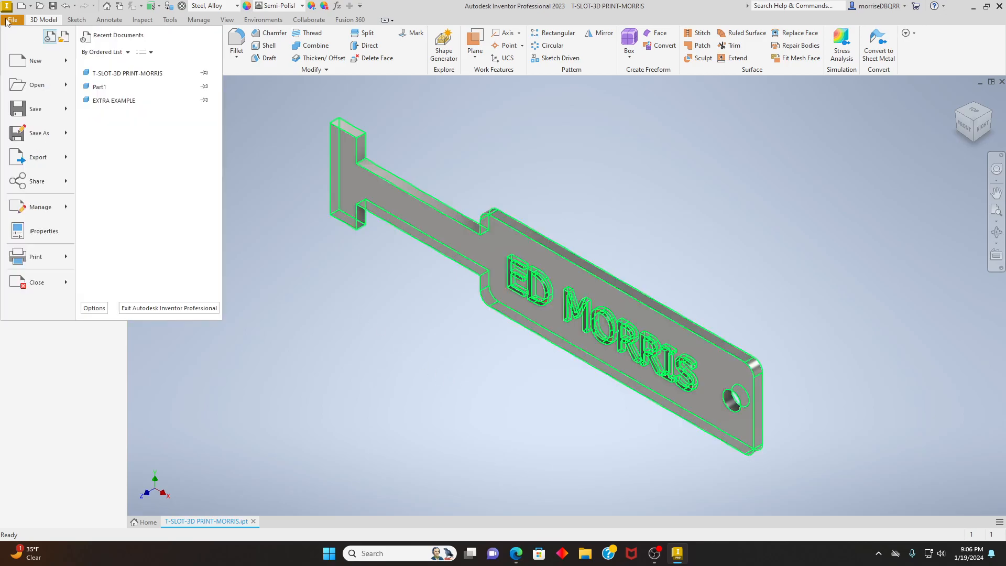
pyautogui.moveTo(42, 139)
pyautogui.moveTo(41, 168)
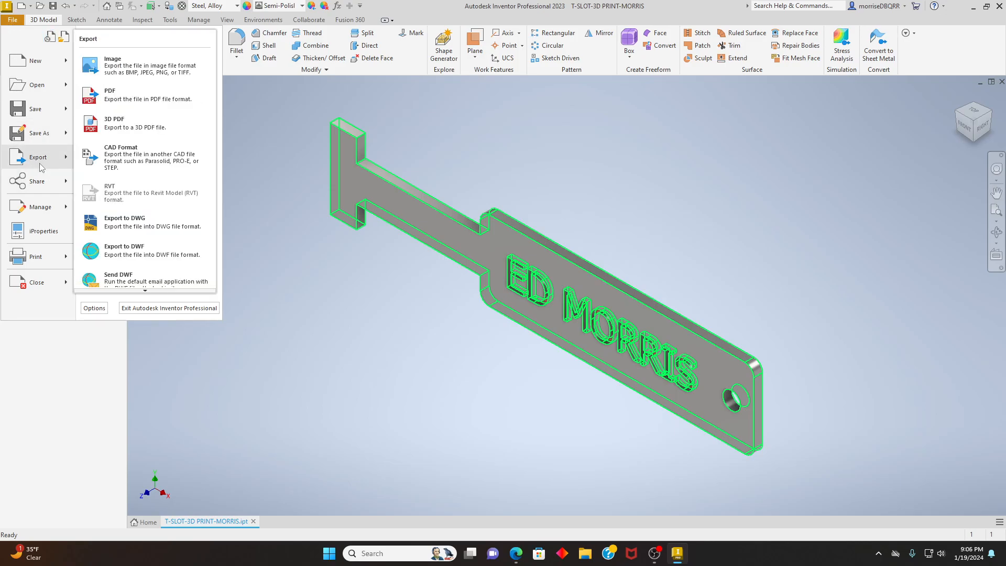
pyautogui.click(123, 156)
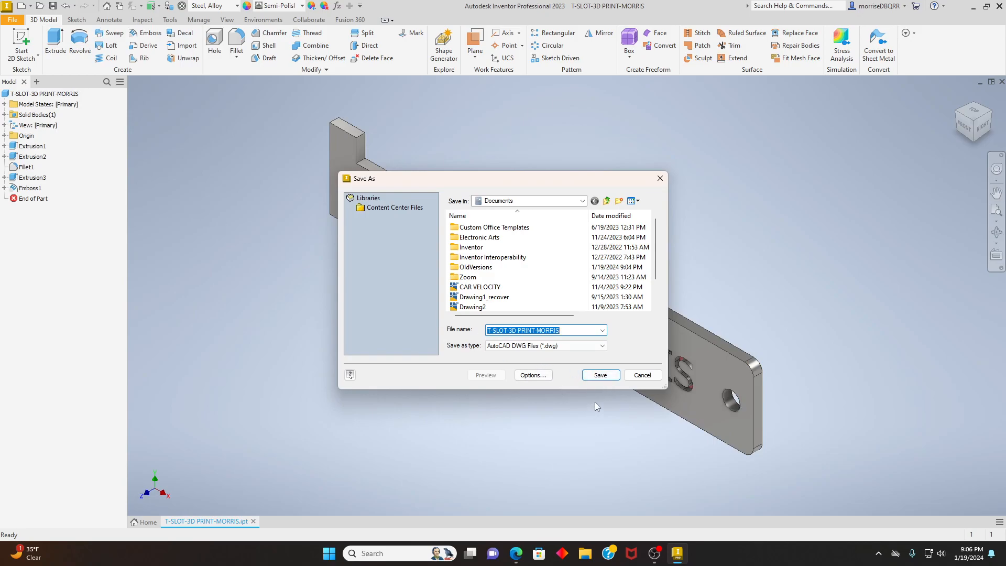
pyautogui.click(603, 346)
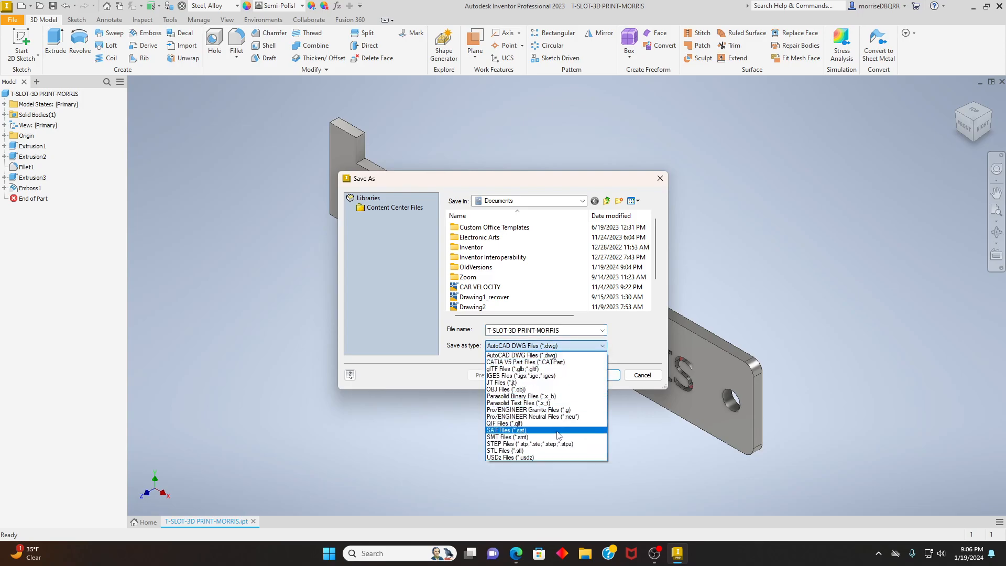
pyautogui.click(514, 451)
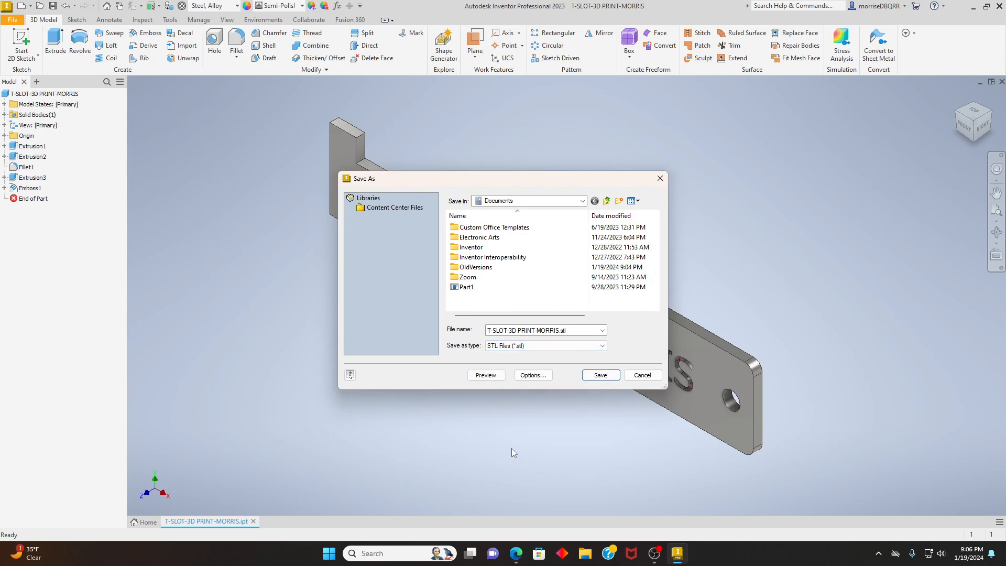
pyautogui.click(601, 375)
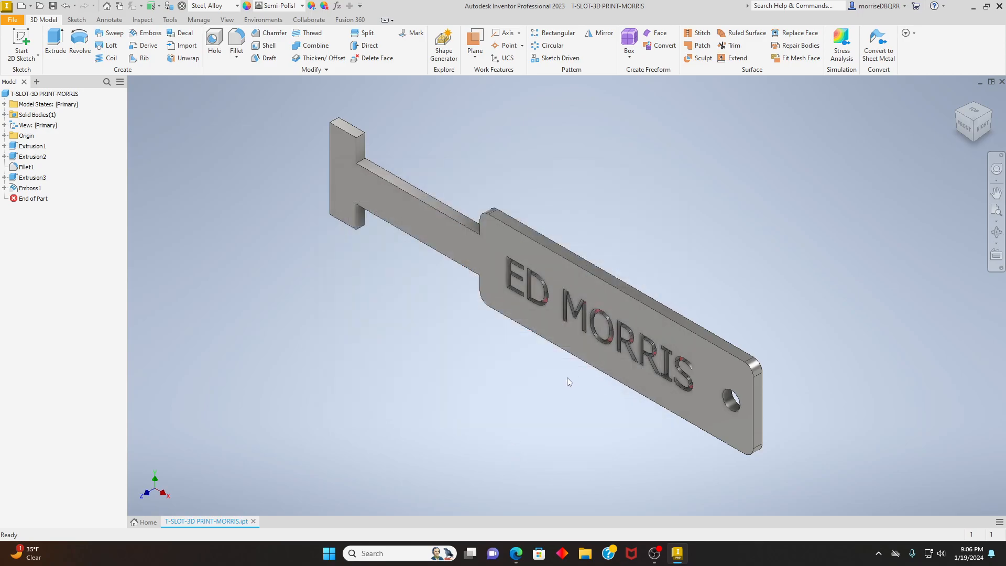
# - Export the part as STL again under the same name, replacing the existing STL file in Documents
pyautogui.click(12, 19)
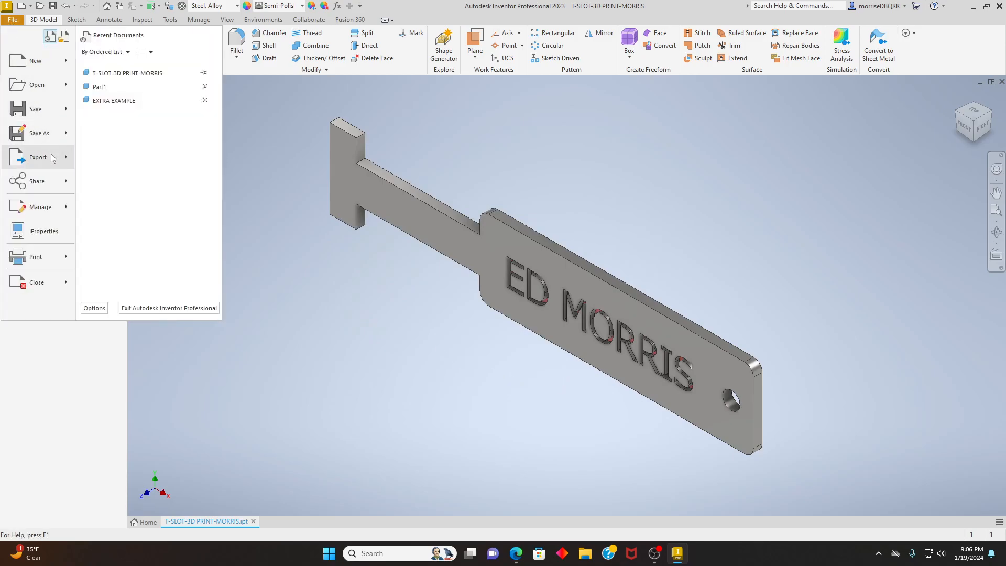
pyautogui.moveTo(52, 158)
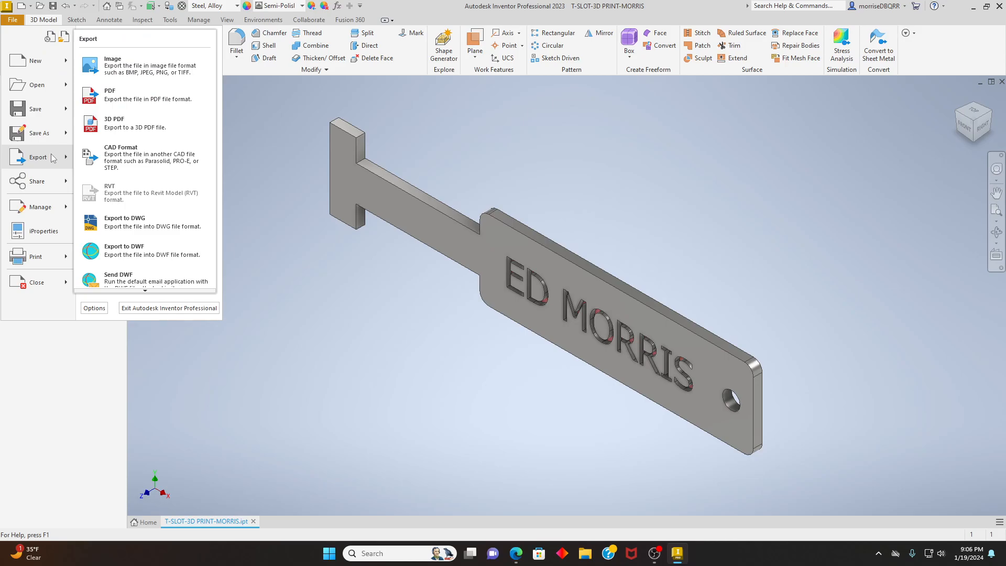
pyautogui.click(146, 165)
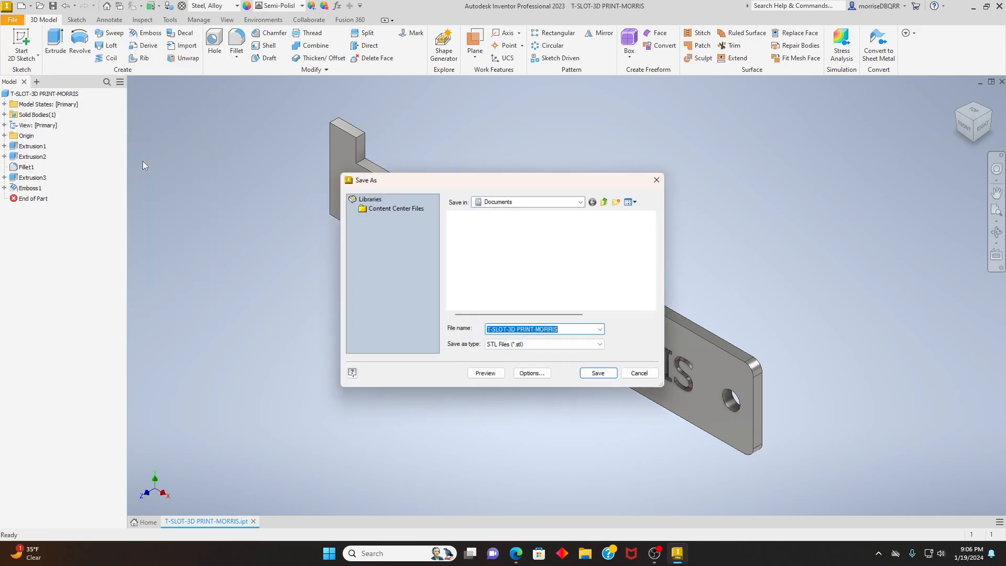
pyautogui.click(603, 346)
pyautogui.click(561, 454)
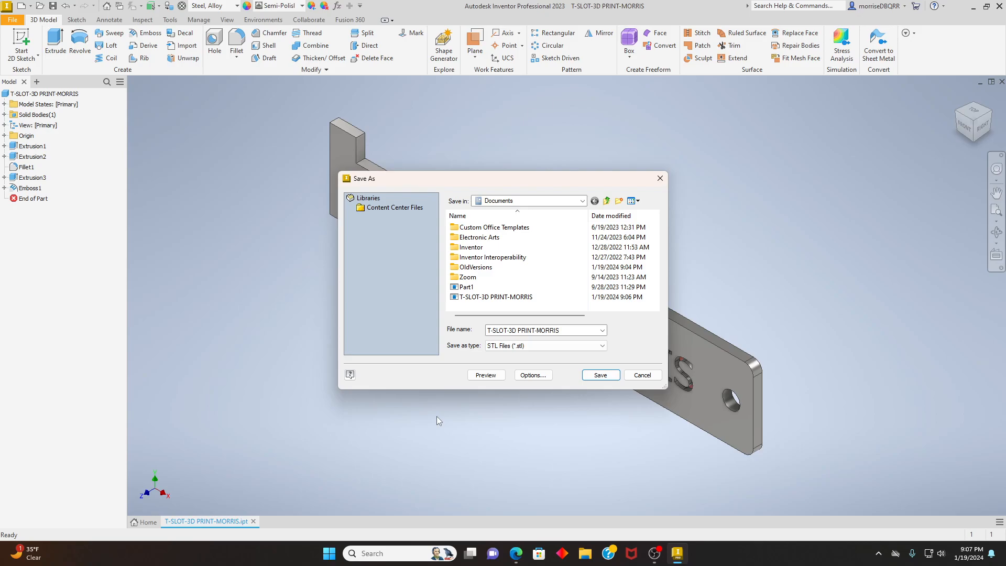
pyautogui.click(600, 375)
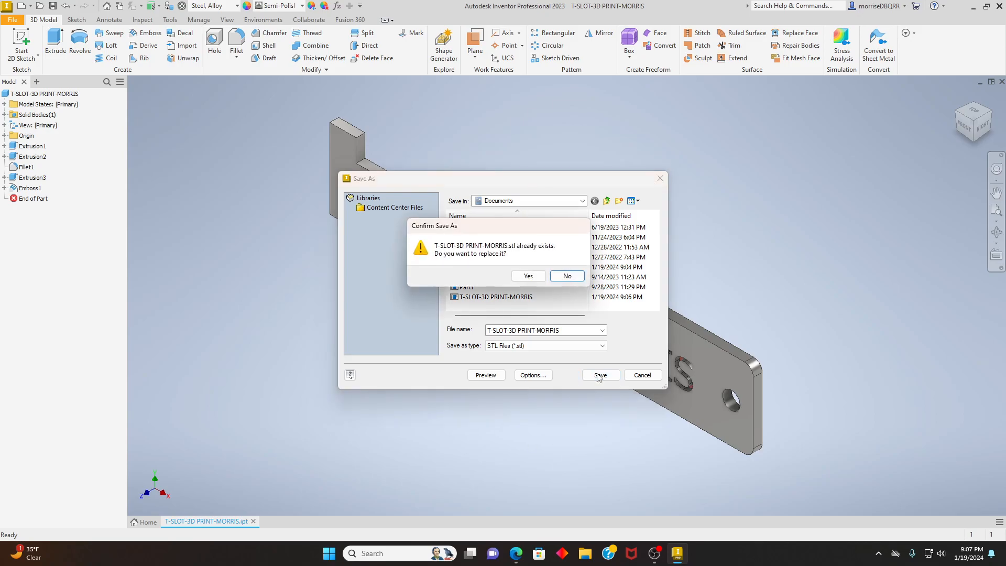
pyautogui.click(528, 276)
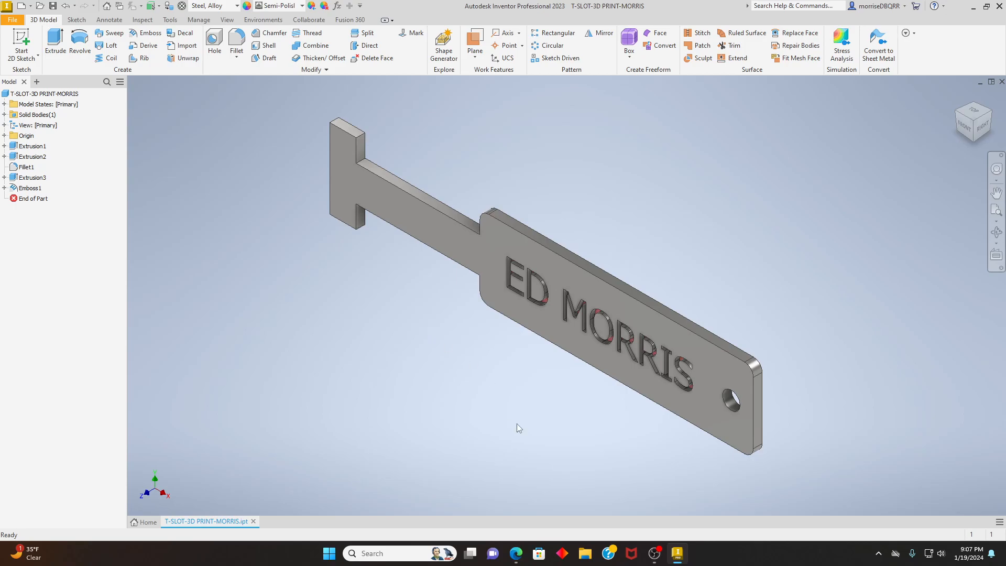
pyautogui.click(655, 554)
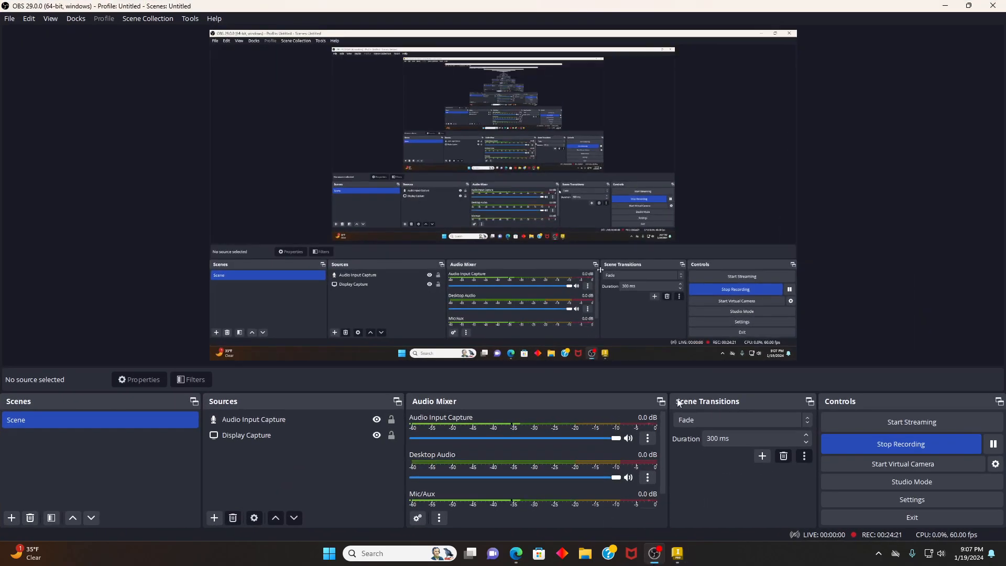